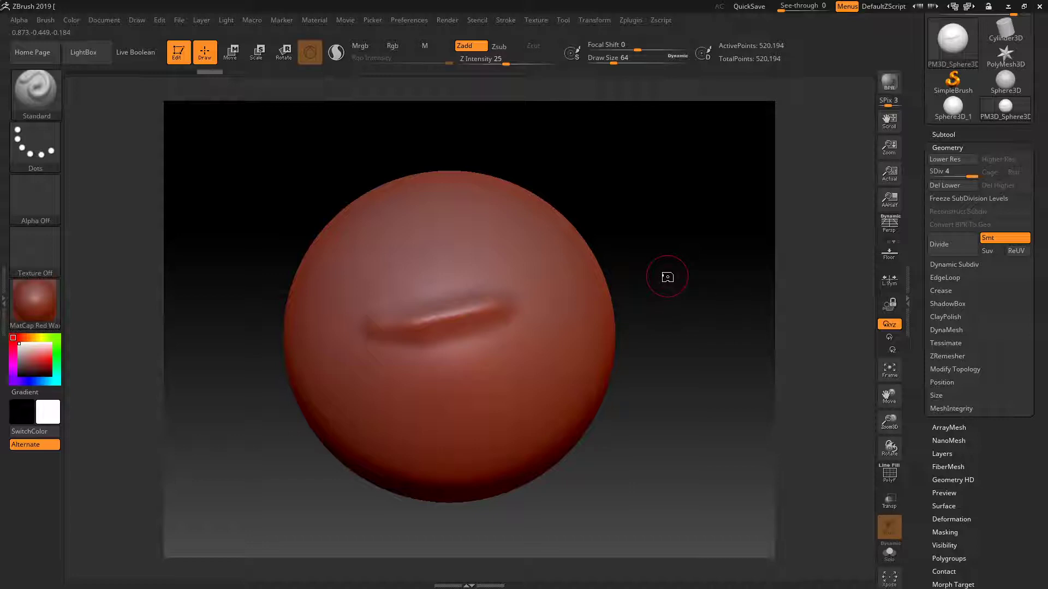
- Undo the groove stroke on the red subdivided sphere
key("ctrl+z")
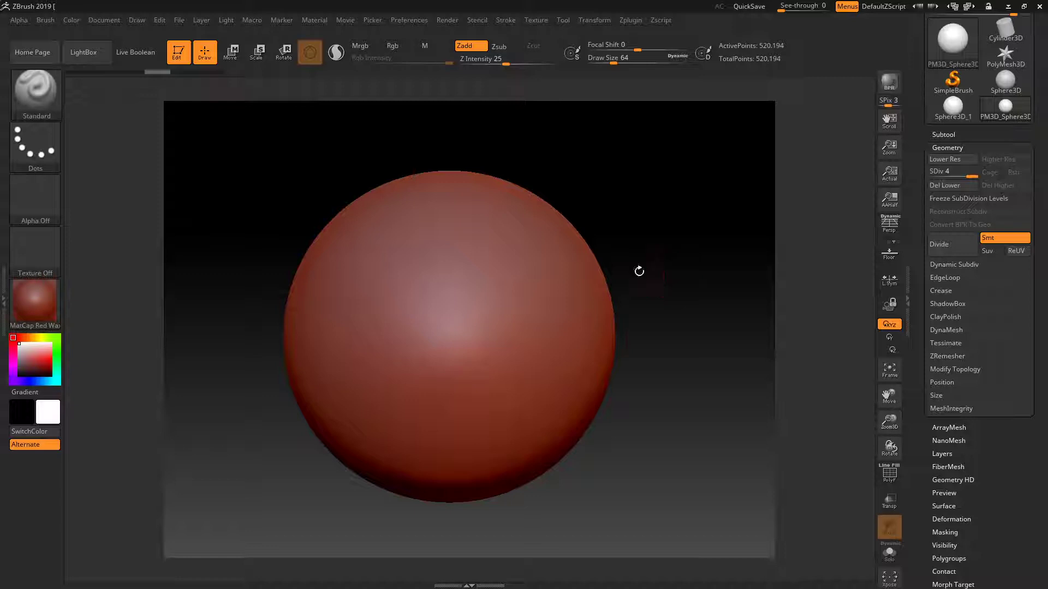
- Sculpt a long raised diagonal ridge across the sphere with the Standard brush
mouse_move(639, 269)
left_mouse_down("alt")
mouse_move(656, 262)
mouse_move(737, 294)
left_mouse_up("alt")
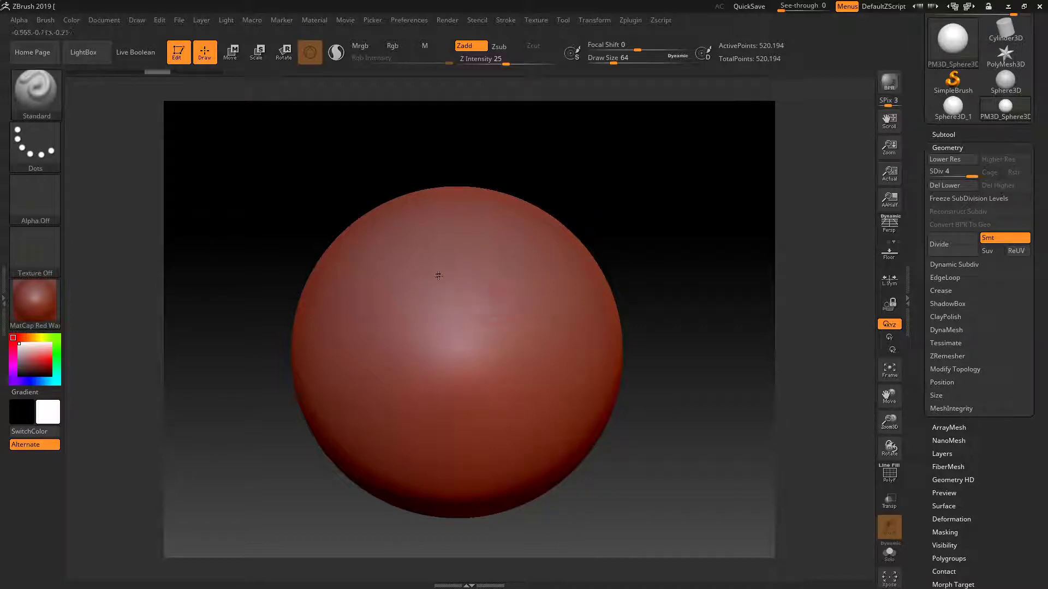
left_click_drag(440, 276, 444, 299)
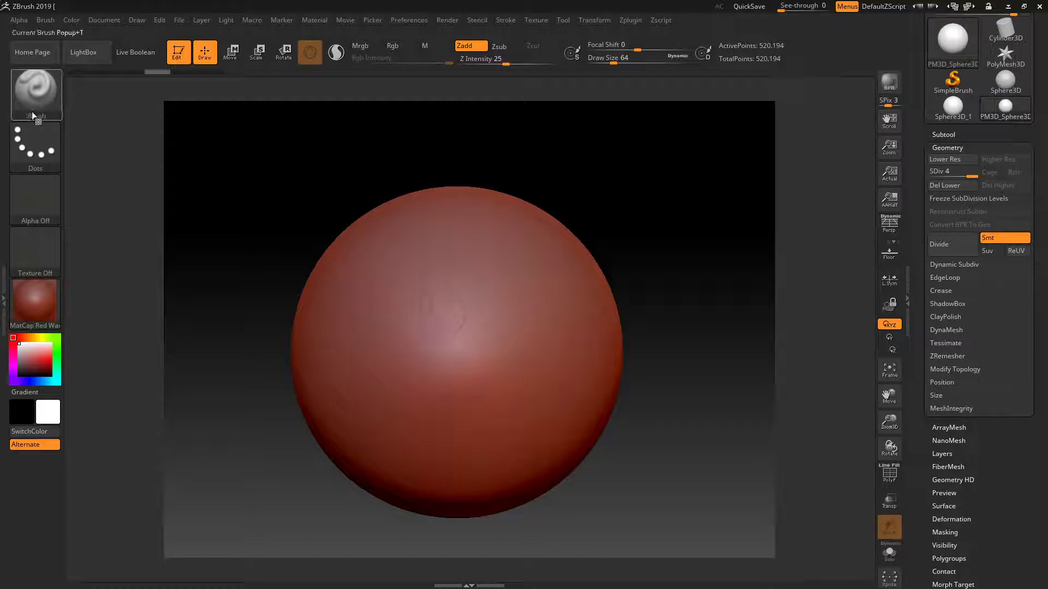
key("ctrl+z")
left_click_drag(388, 352, 564, 247)
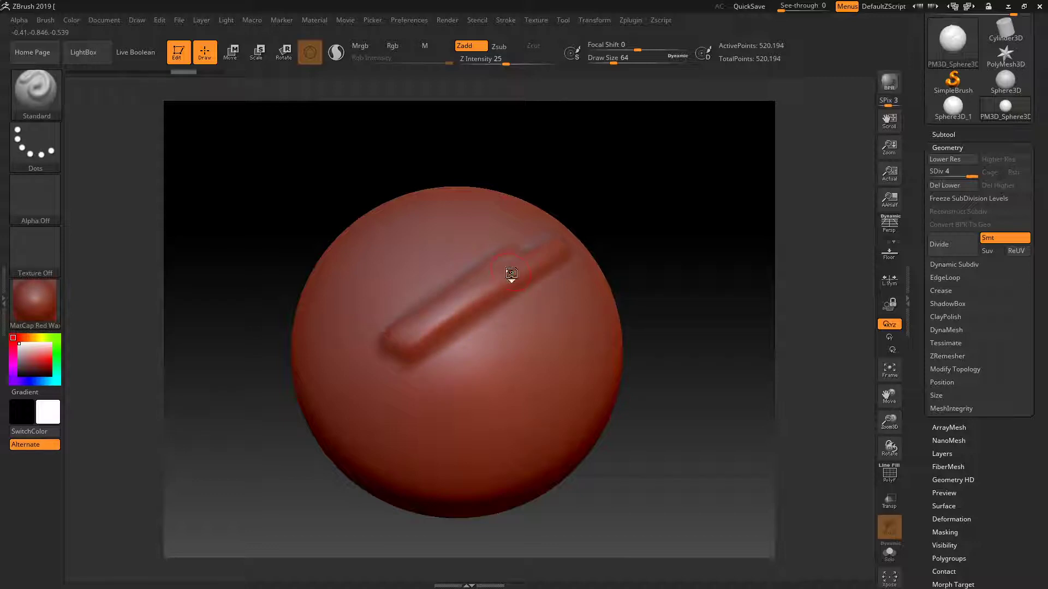
mouse_move(581, 235)
left_mouse_down()
mouse_move(658, 272)
mouse_move(627, 270)
left_mouse_up()
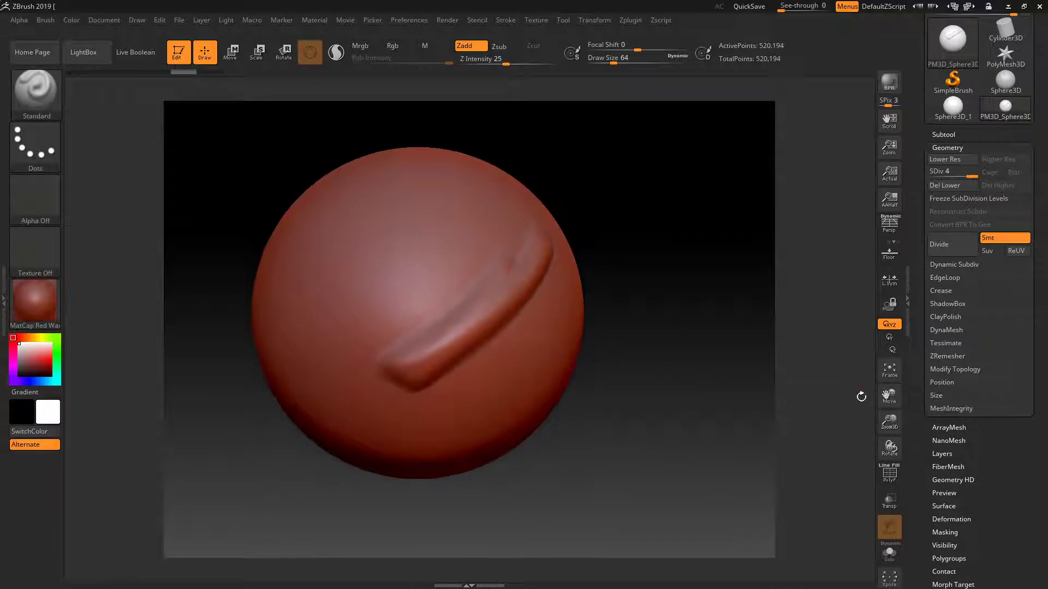
- Add a second parallel ridge and show the PolyFrame wireframe overlay
left_click_drag(889, 422, 431, 366)
mouse_move(344, 357)
left_mouse_down()
mouse_move(485, 256)
mouse_move(485, 268)
left_mouse_up()
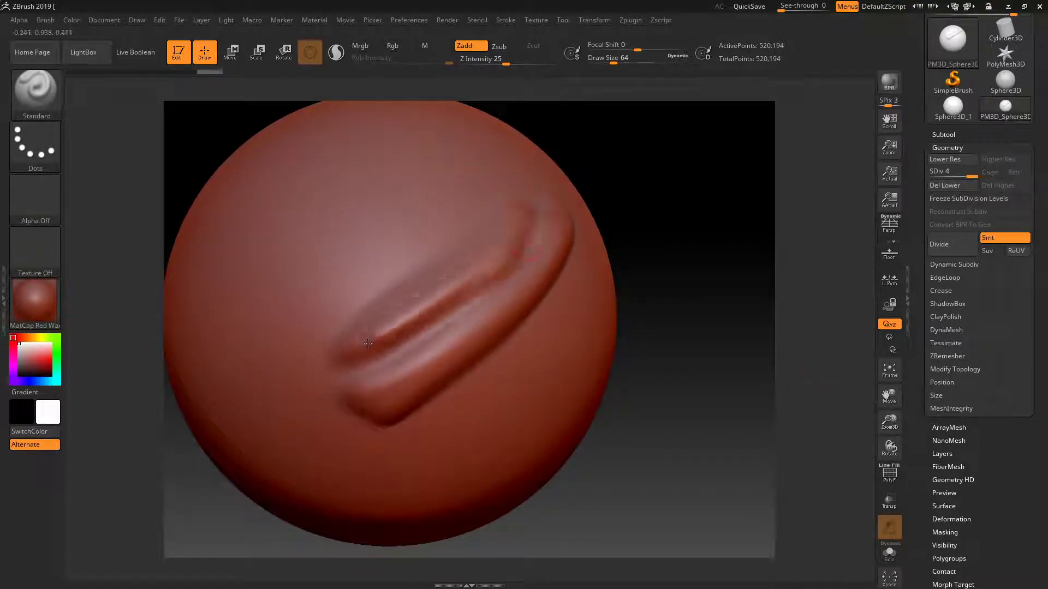
left_click(889, 473)
left_click_drag(890, 431, 542, 288)
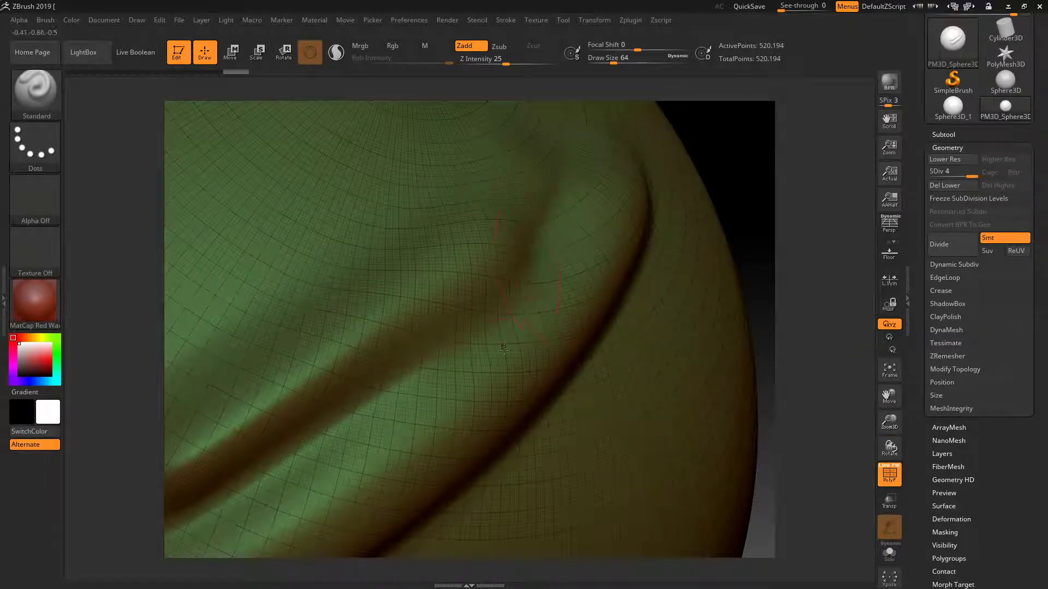
- Turn off PolyFrame and try two extra ridge strokes, undoing both
left_click(889, 474)
left_click_drag(889, 423, 890, 406)
left_click_drag(332, 331, 458, 240)
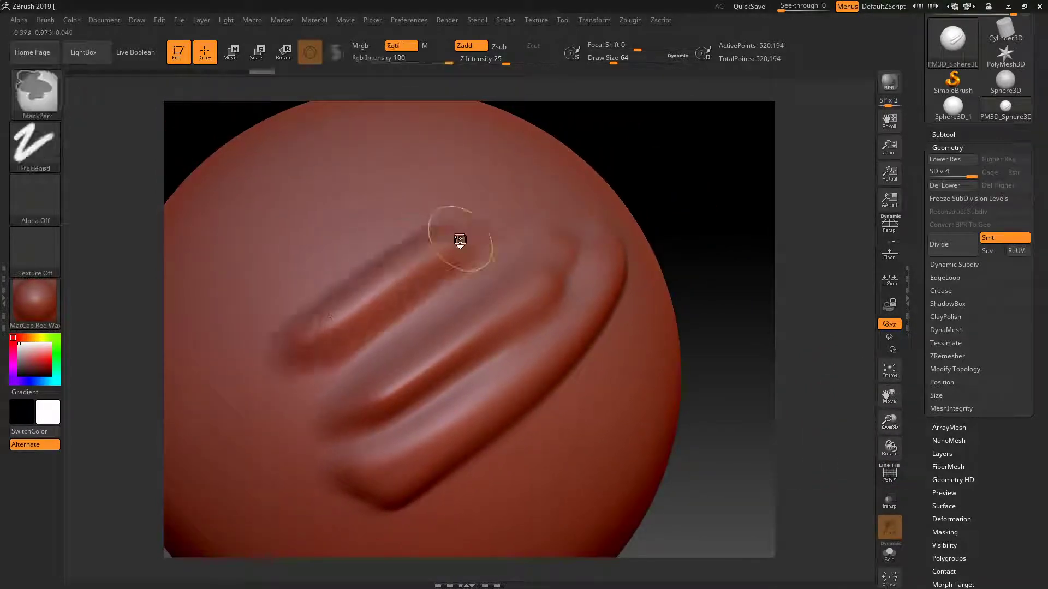
key("ctrl+z")
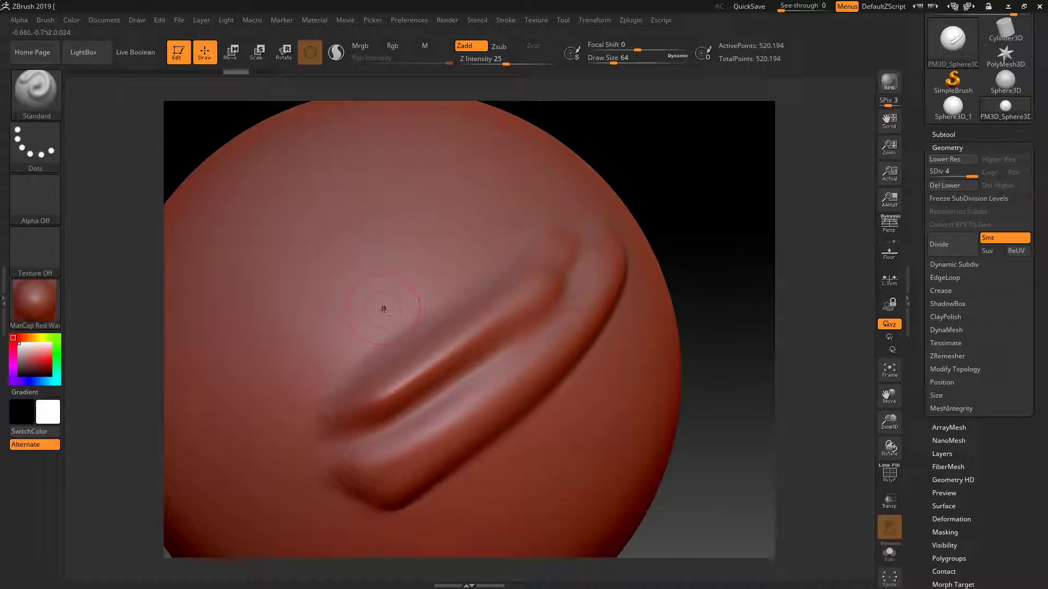
left_click_drag(268, 366, 480, 253)
key("ctrl+z")
left_click_drag(801, 350, 813, 370)
left_click_drag(888, 398, 877, 397)
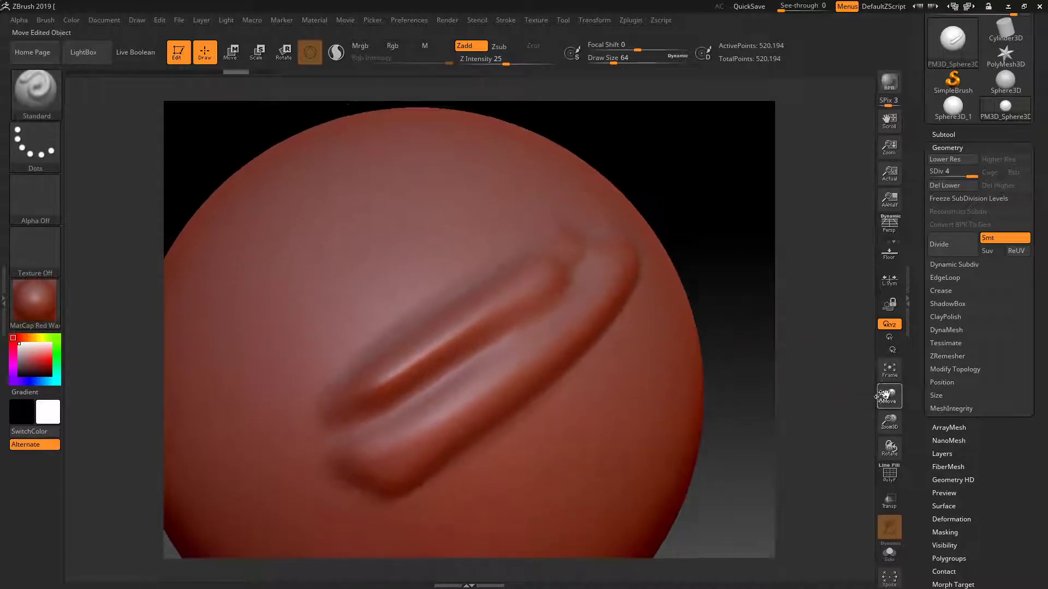
- Sculpt extra ridges on the upper area and lower crease, plus a diagonal groove
mouse_move(309, 360)
left_mouse_down()
mouse_move(506, 266)
mouse_move(278, 377)
left_mouse_up()
key("ctrl+z")
left_click_drag(551, 256, 245, 394)
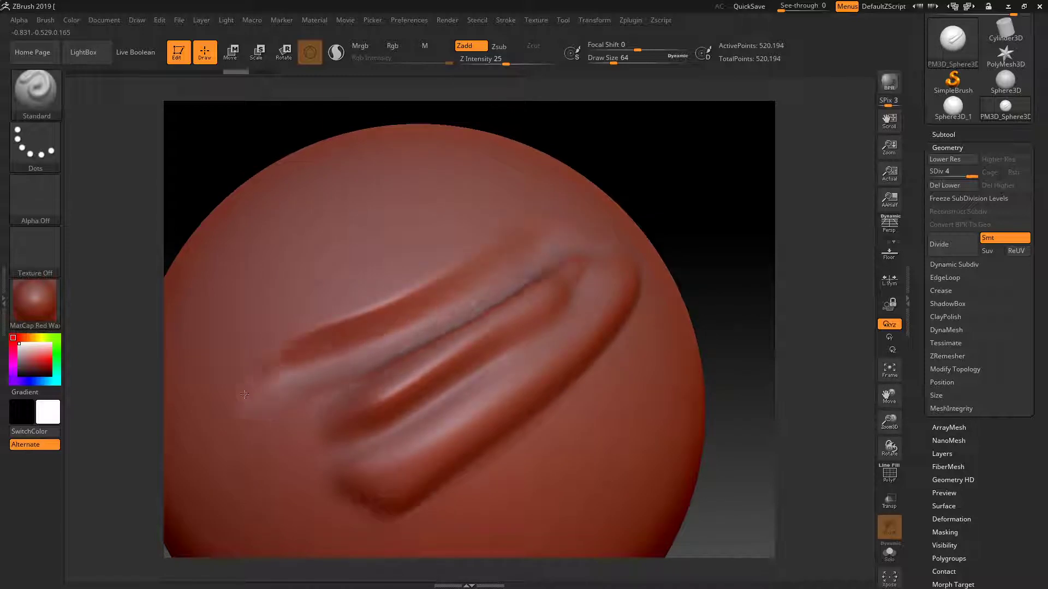
left_click_drag(622, 349, 349, 491)
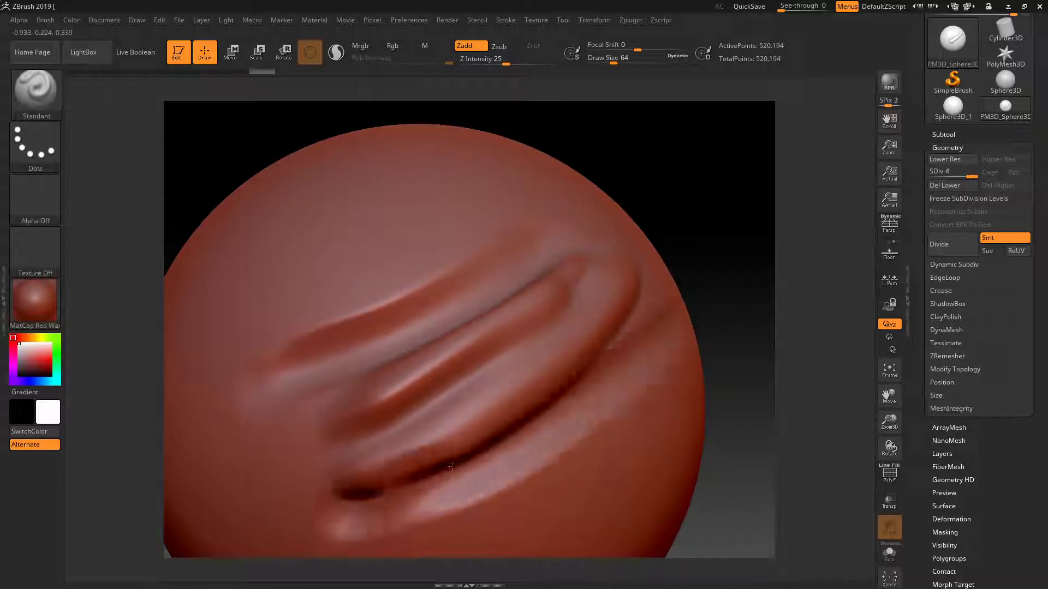
left_click_drag(451, 466, 343, 489)
left_click_drag(507, 208, 229, 332)
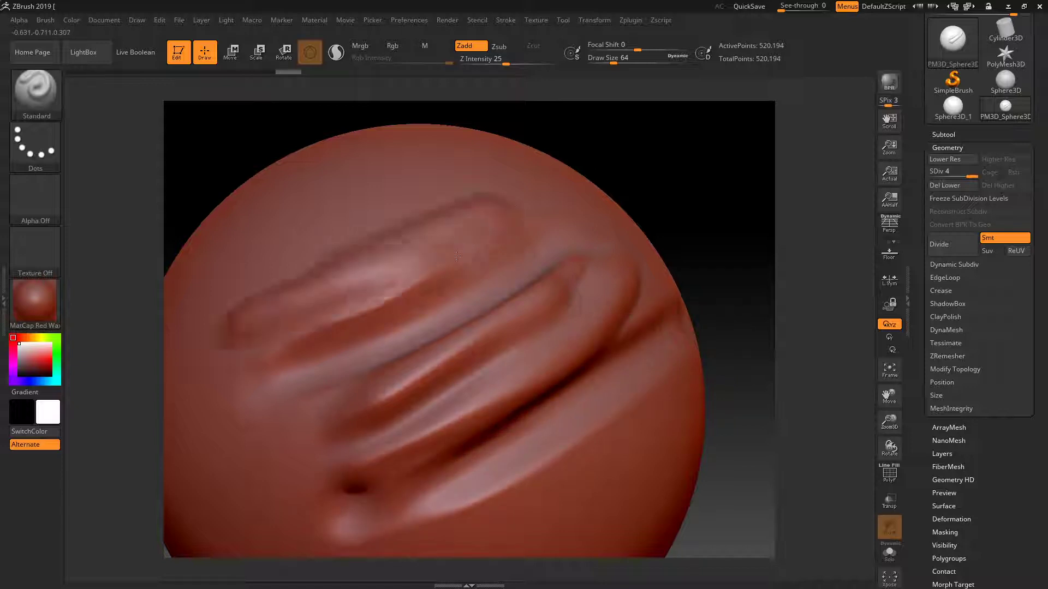
left_click_drag(570, 229, 294, 352)
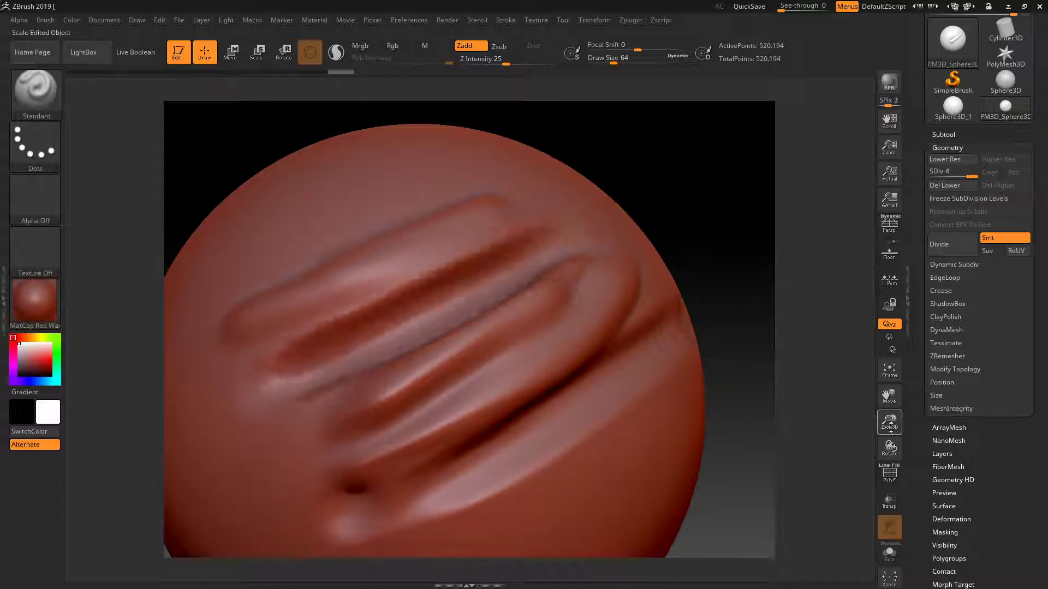
- Undo all the sculpted strokes back to a smooth sphere
left_click_drag(890, 423, 890, 442)
key("ctrl")
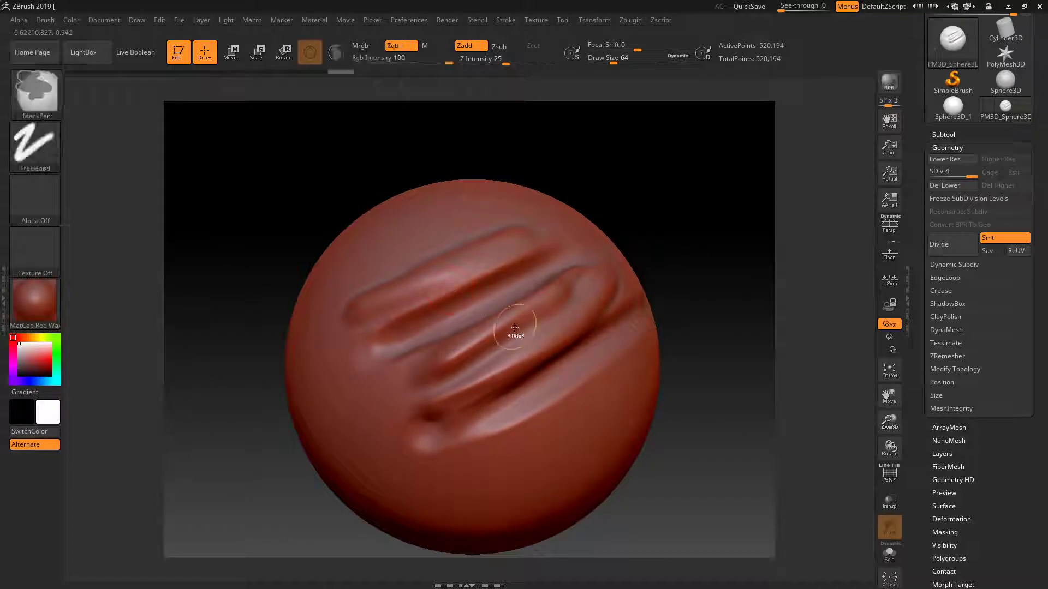
key("ctrl+z")
key("ctrl+z")
key("ctrl+z")
key("ctrl+z")
key("ctrl+z")
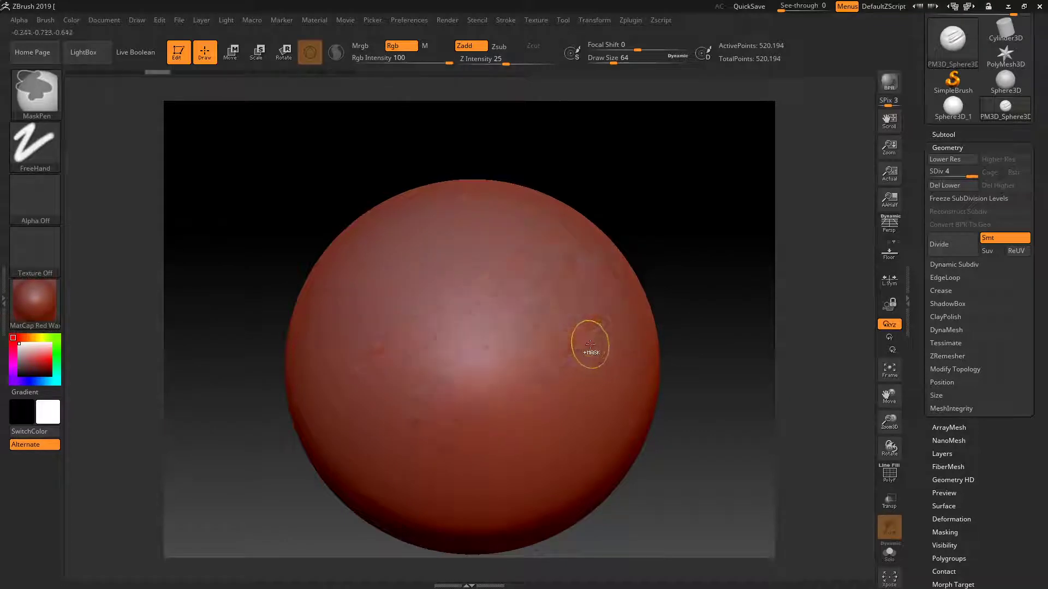
key("ctrl+z")
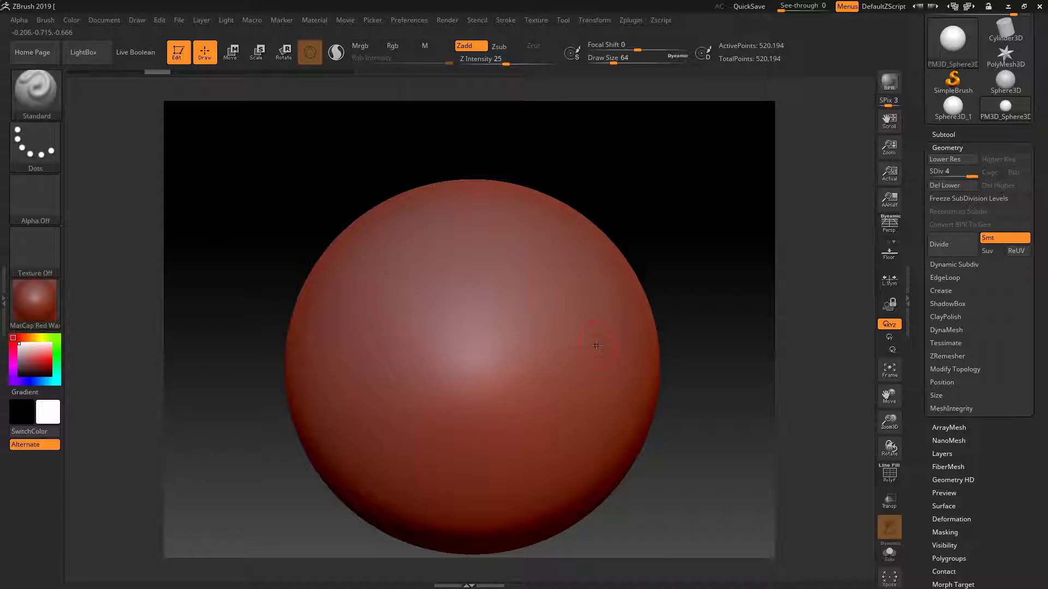
left_click_drag(889, 394, 893, 388)
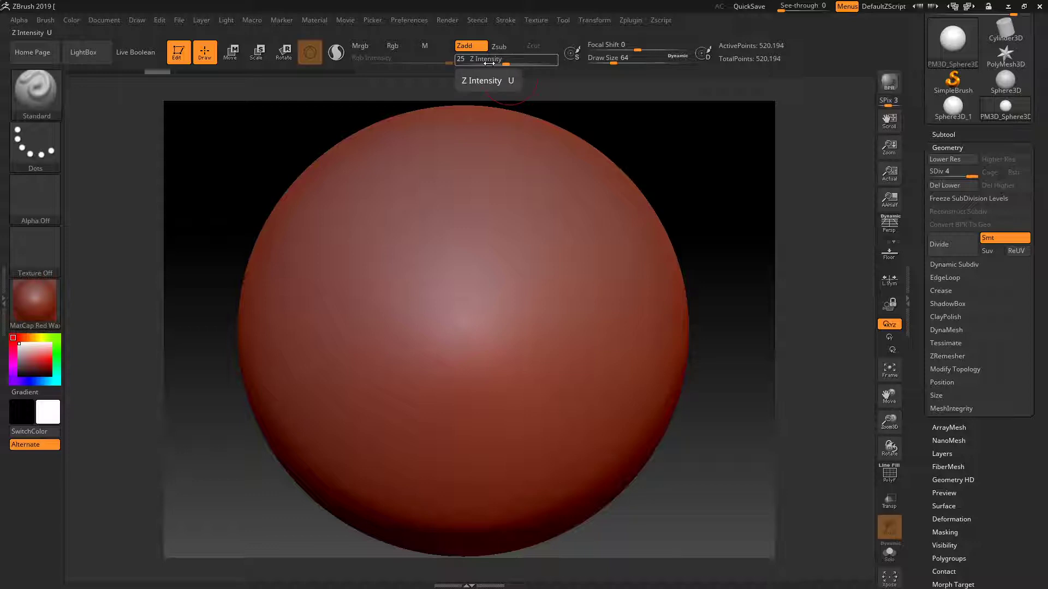
left_click_drag(488, 64, 555, 63)
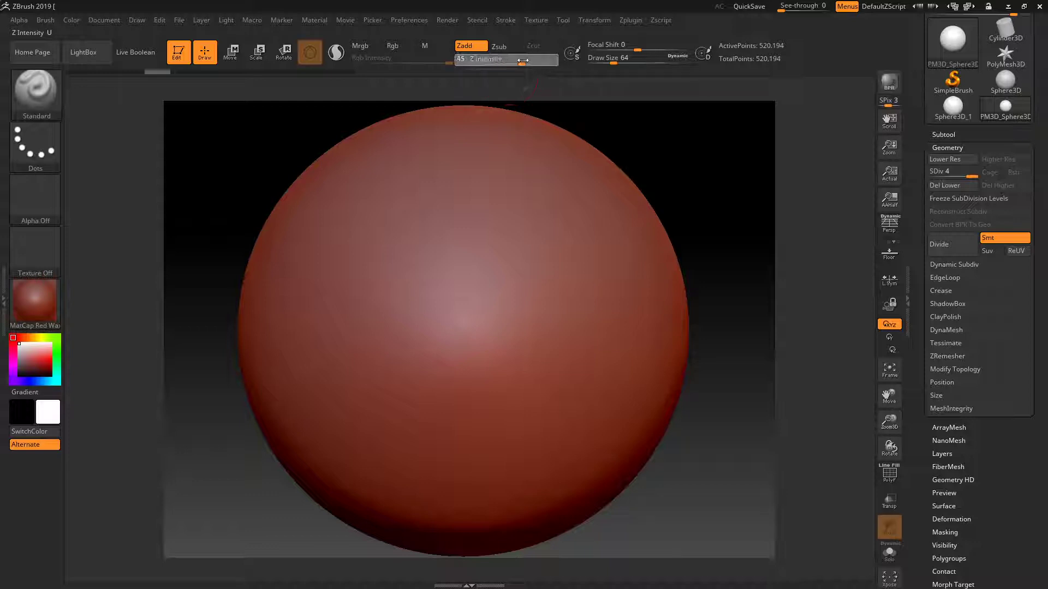
mouse_move(363, 283)
left_mouse_down()
mouse_move(458, 218)
mouse_move(567, 215)
mouse_move(343, 322)
left_mouse_up()
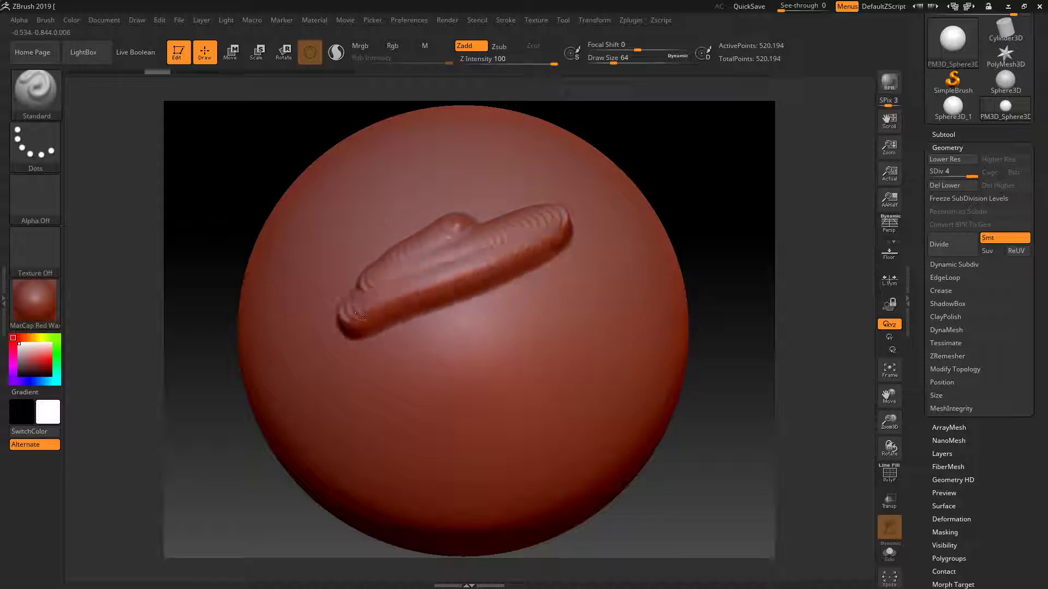
left_click_drag(576, 281, 407, 329)
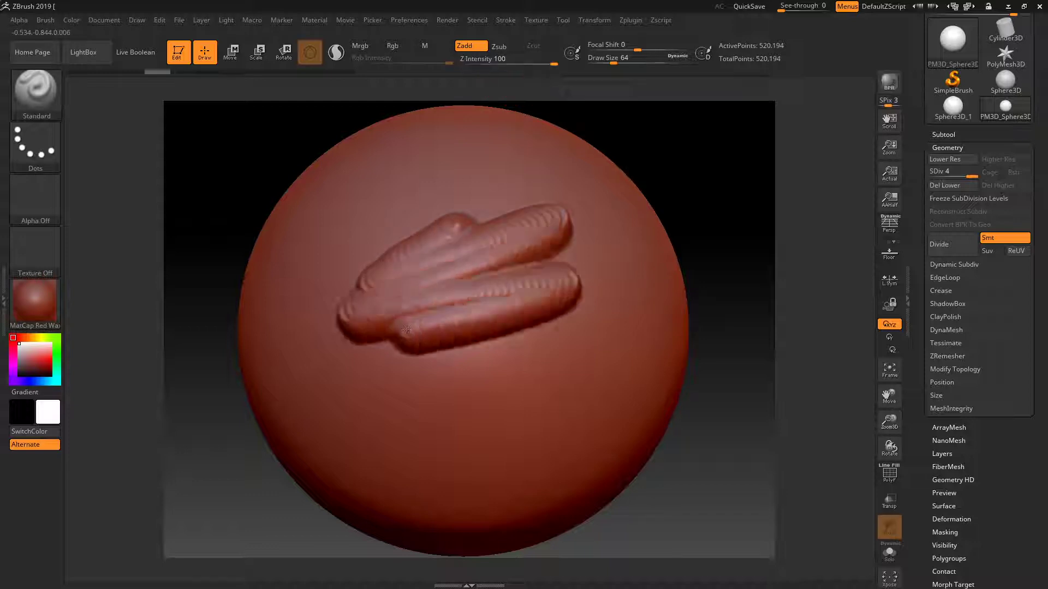
left_click(496, 58)
type("25")
key("Return")
key("ctrl+z")
key("ctrl+z")
key("ctrl+z")
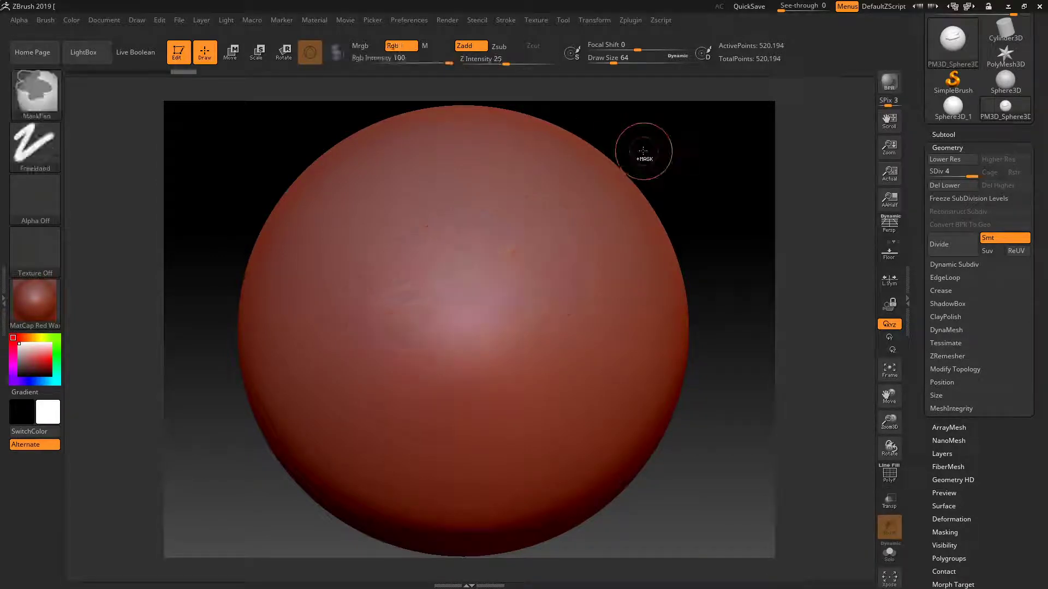
key("ctrl+z")
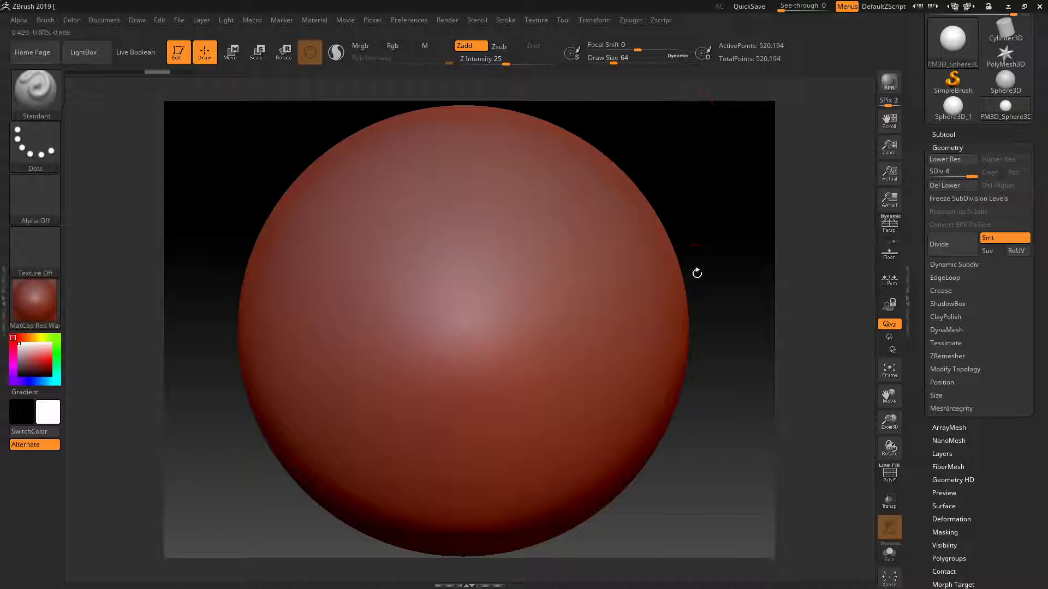
- Sculpt and undo a test stroke, then bring up the 3D Sculpting Brushes library
left_click_drag(889, 422, 890, 398)
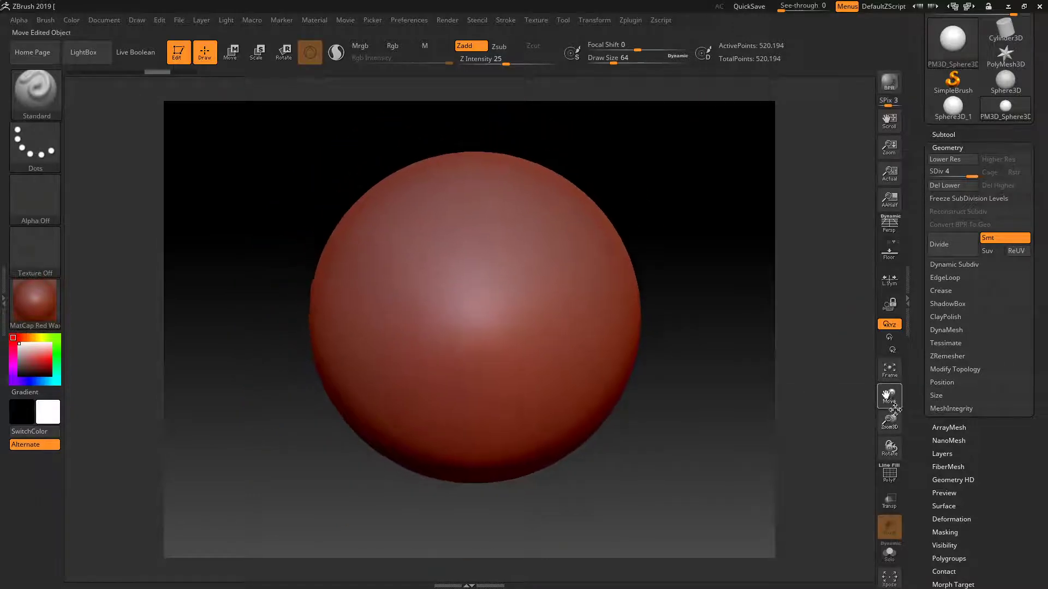
left_click_drag(387, 349, 557, 254)
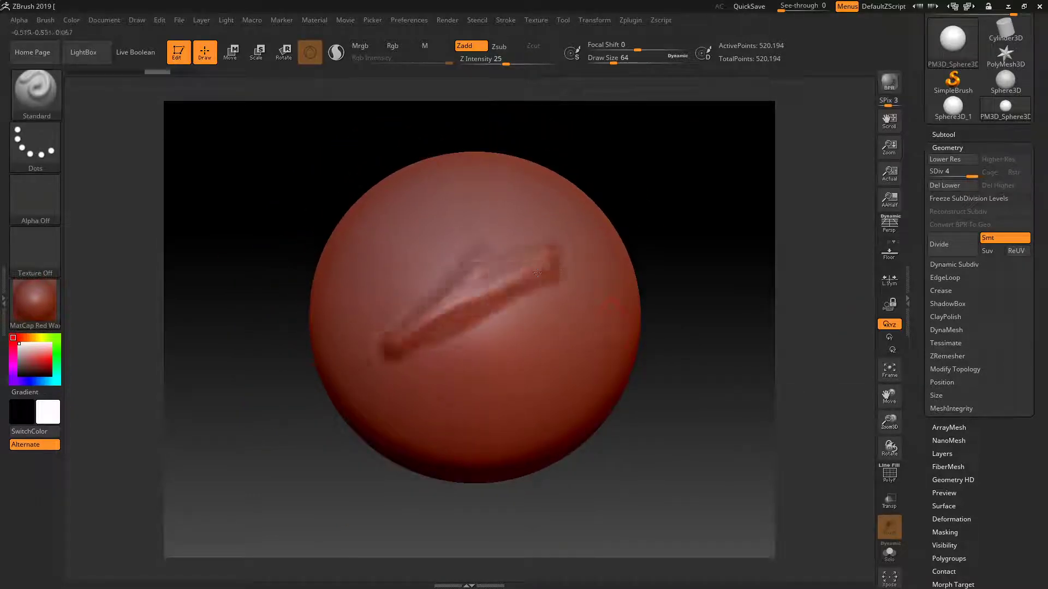
key("ctrl")
key("ctrl+z")
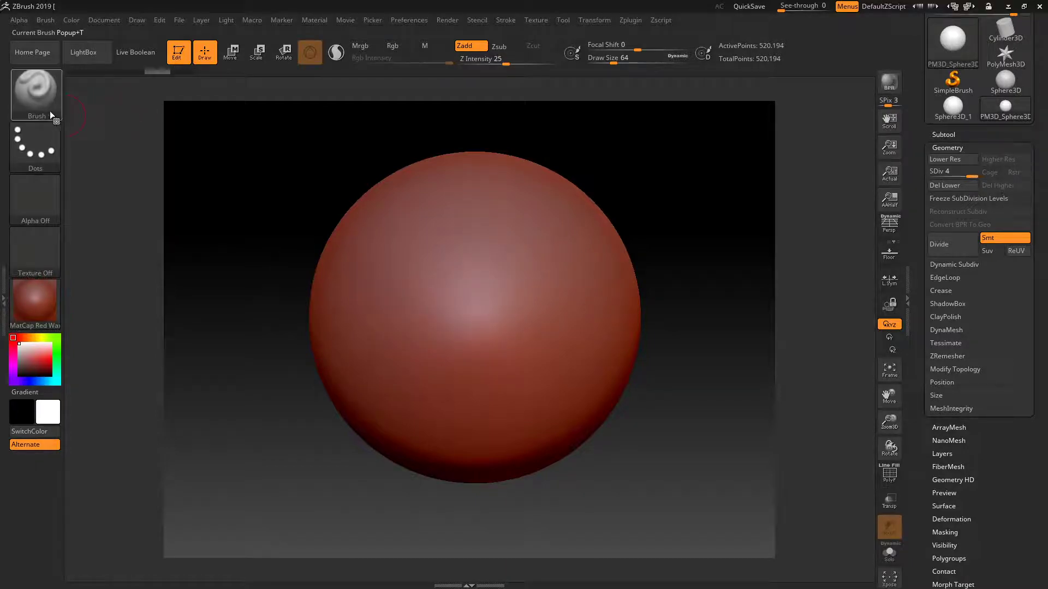
left_click(48, 108)
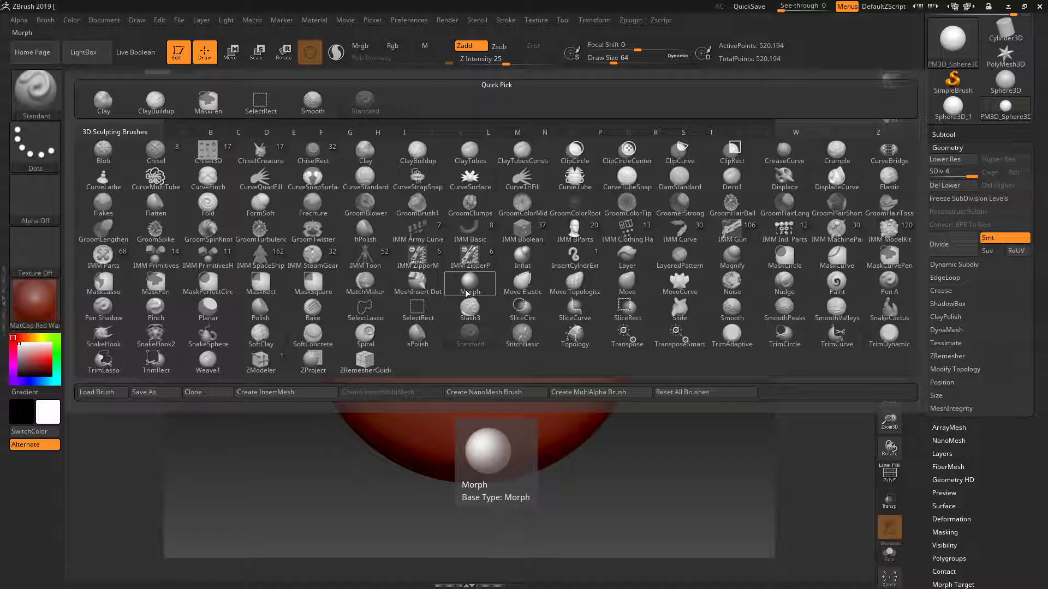
- Switch to the Move brush, pull a test bump, then undo it
left_click(617, 292)
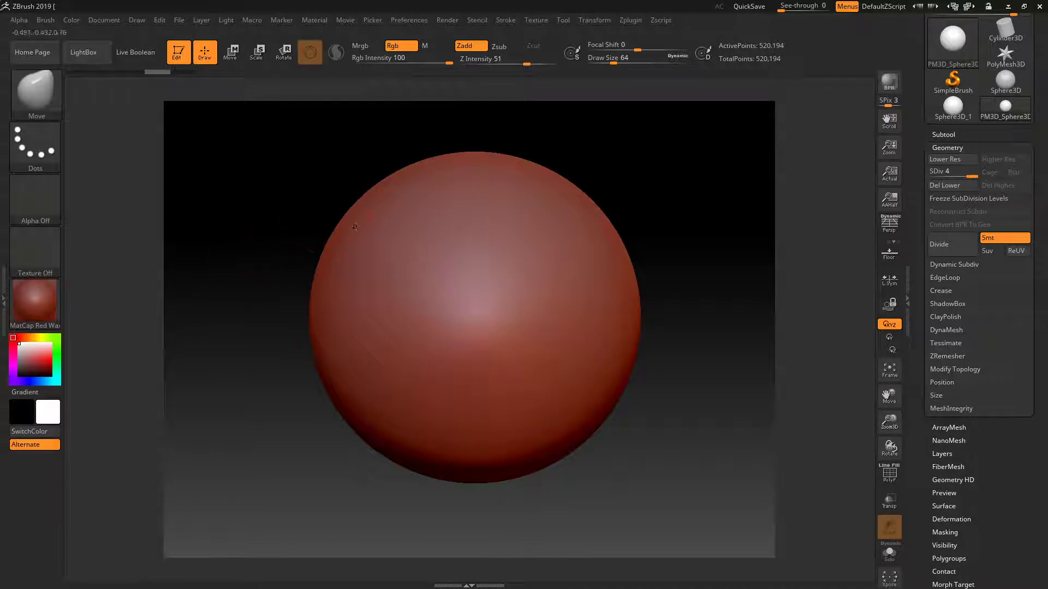
left_click_drag(524, 213, 627, 170)
left_click_drag(494, 216, 590, 175)
key("ctrl+z")
- Enlarge the Move brush draw size to 542 and adjust its focal shift
key("space")
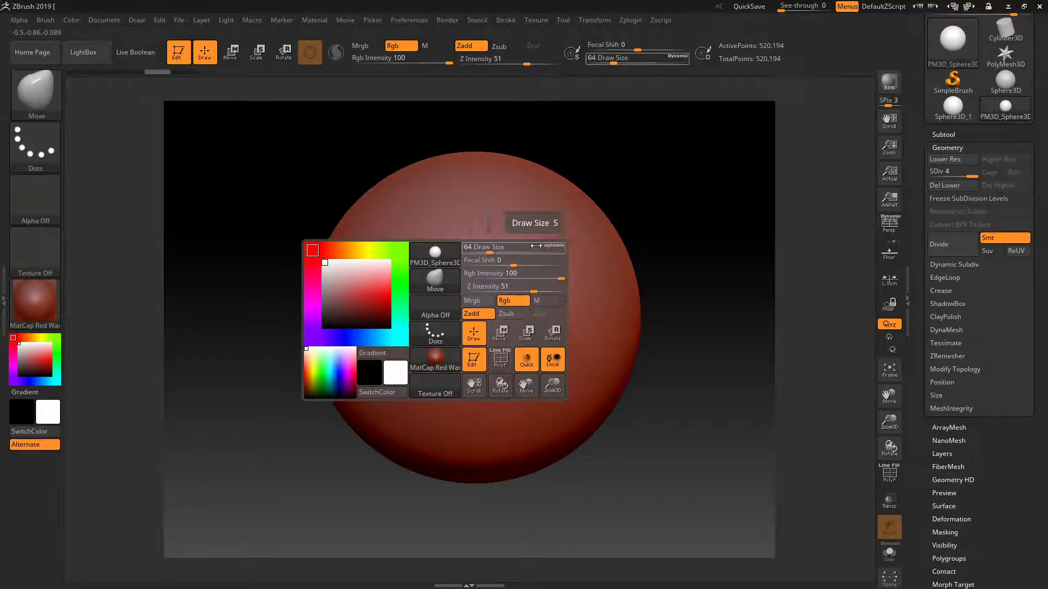
key("space")
left_click_drag(565, 247, 593, 247)
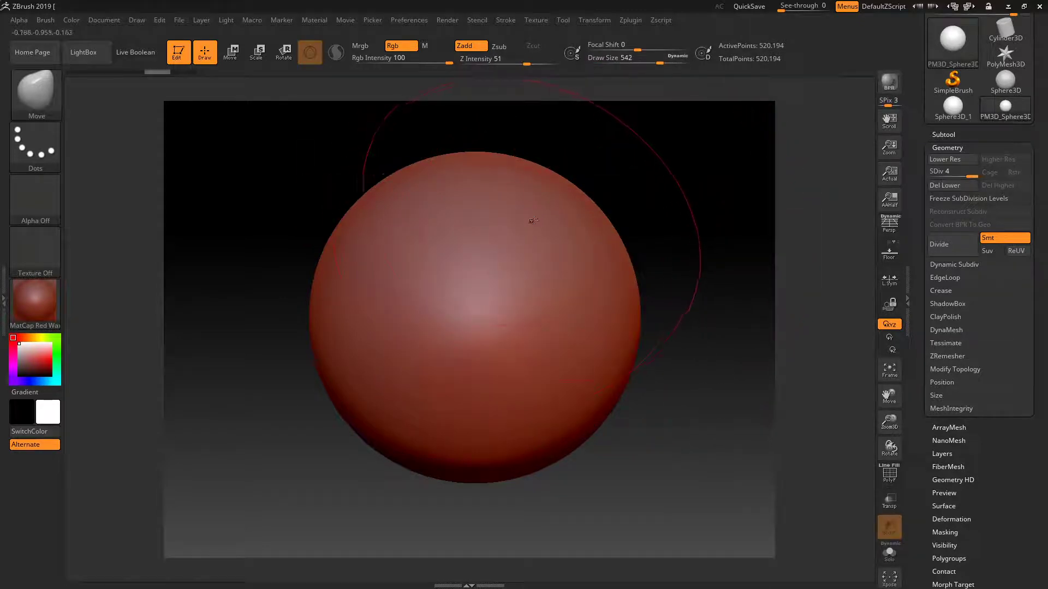
key("space")
mouse_move(511, 244)
left_mouse_down()
mouse_move(499, 245)
mouse_move(533, 230)
left_mouse_up()
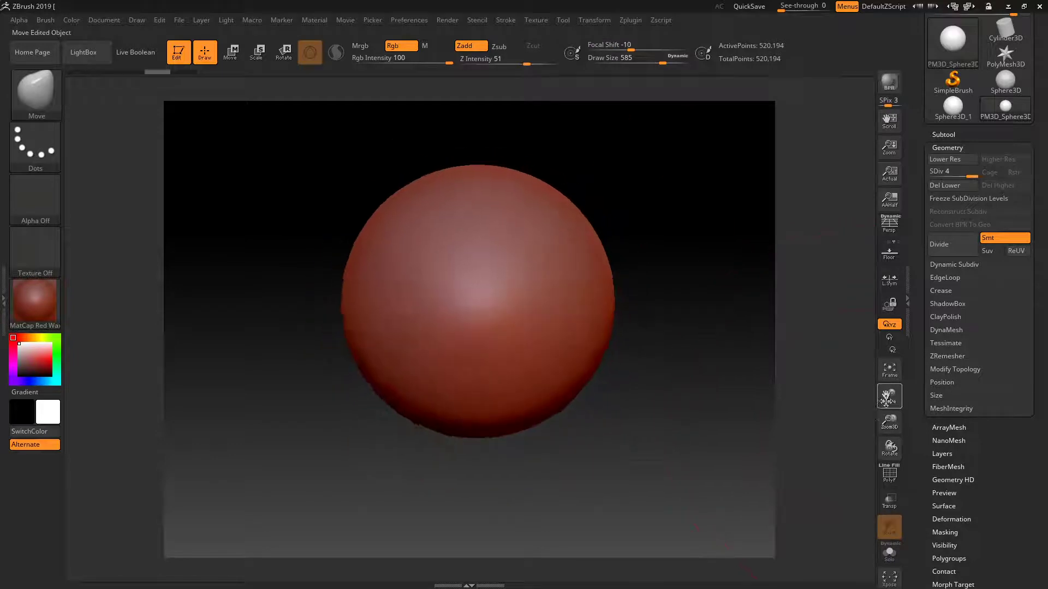
- Pull the egg's apex and flanks outward, then undo back to the round sphere
mouse_move(853, 418)
left_mouse_down()
mouse_move(506, 257)
mouse_move(534, 185)
mouse_move(461, 225)
mouse_move(455, 85)
mouse_move(601, 222)
left_mouse_up()
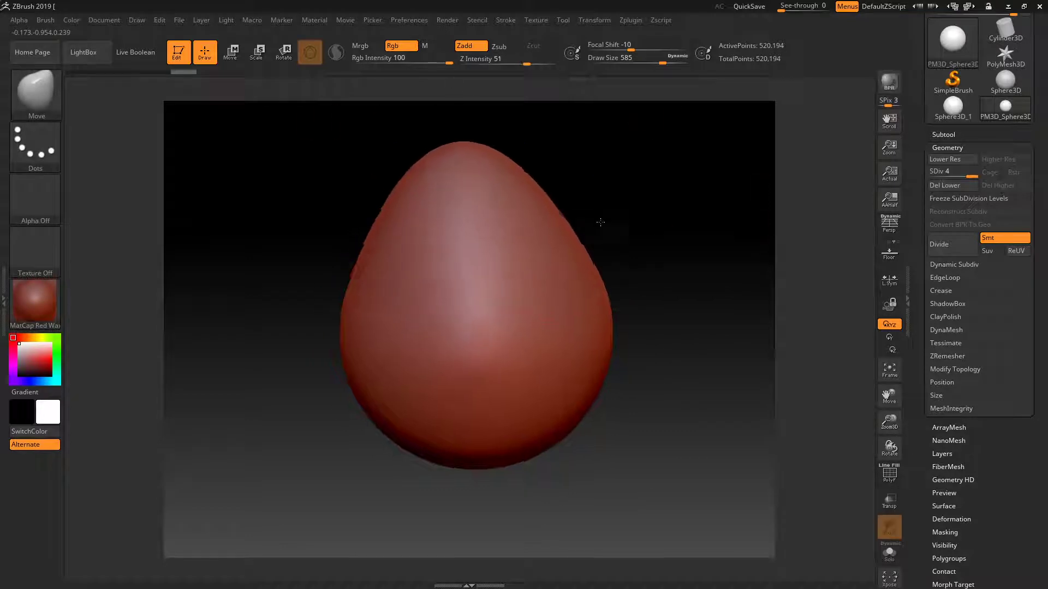
mouse_move(889, 395)
left_mouse_down()
mouse_move(872, 411)
mouse_move(888, 445)
mouse_move(889, 409)
left_mouse_up()
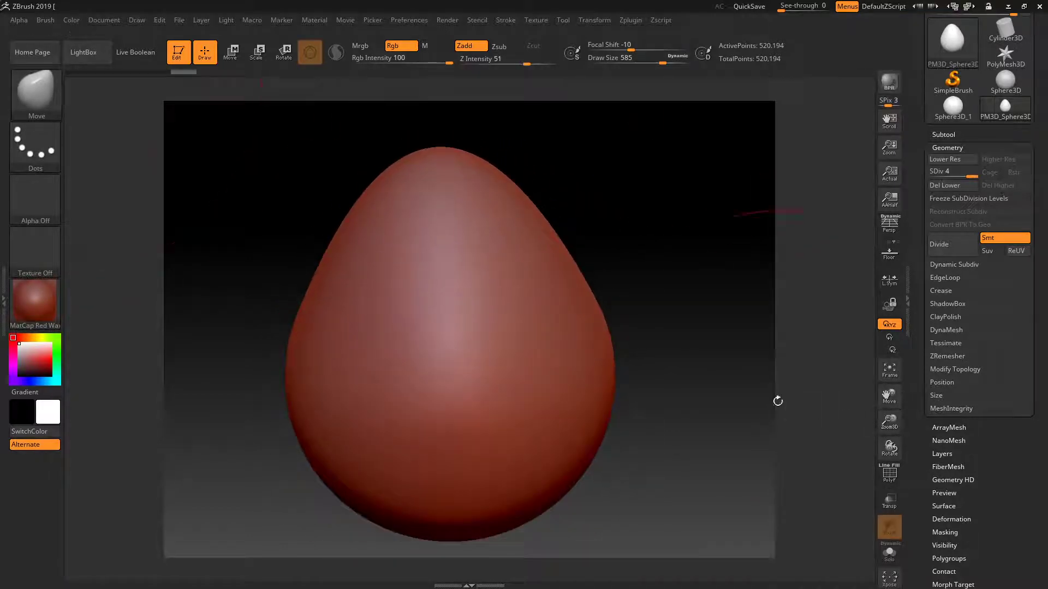
left_click_drag(496, 191, 487, 191)
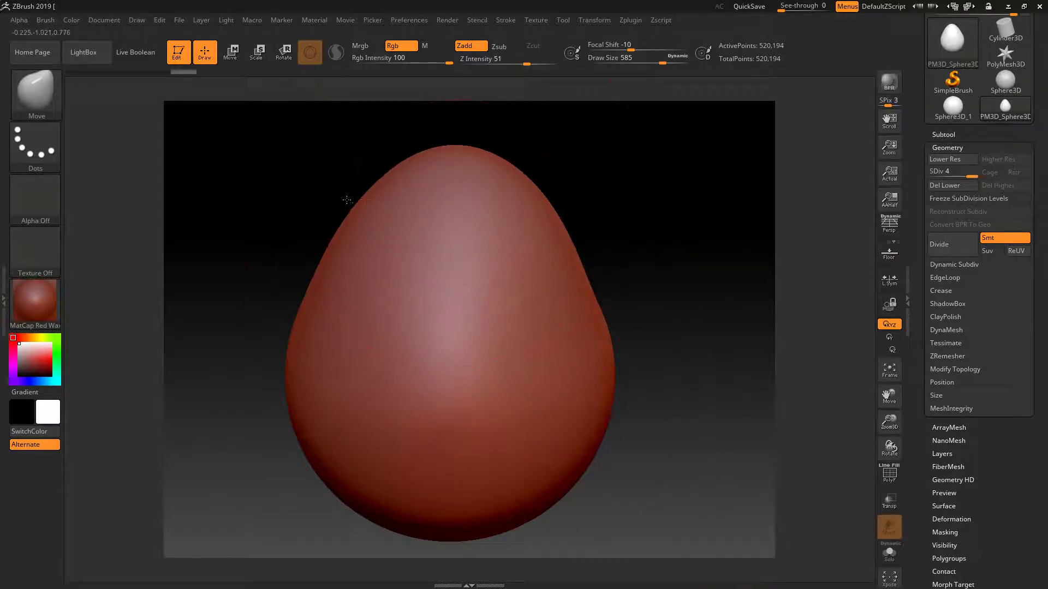
left_click_drag(347, 200, 338, 196)
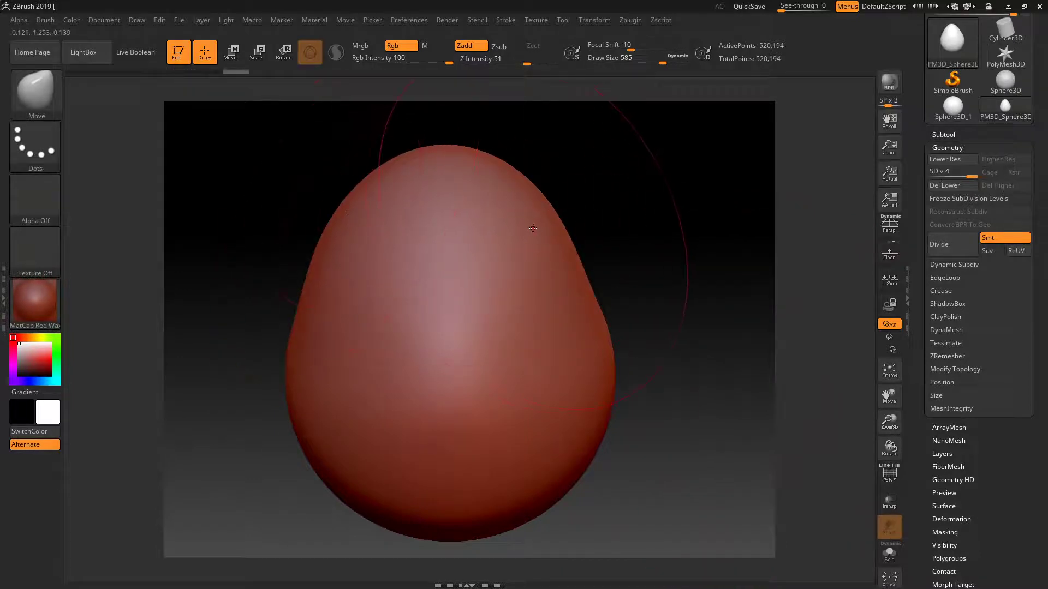
left_click_drag(537, 229, 536, 227)
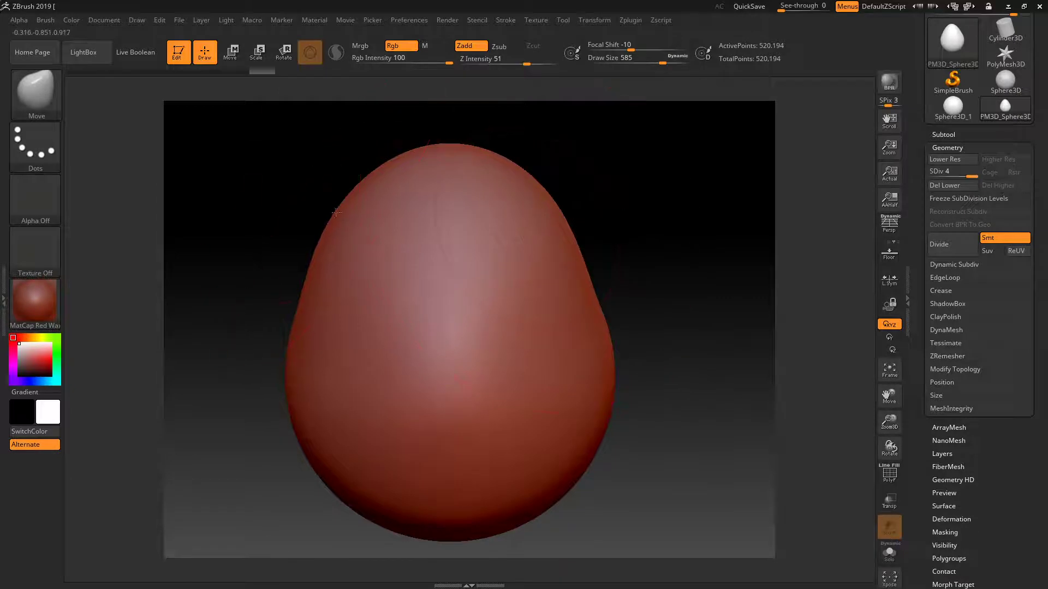
key("ctrl+z")
key("ctrl+z")
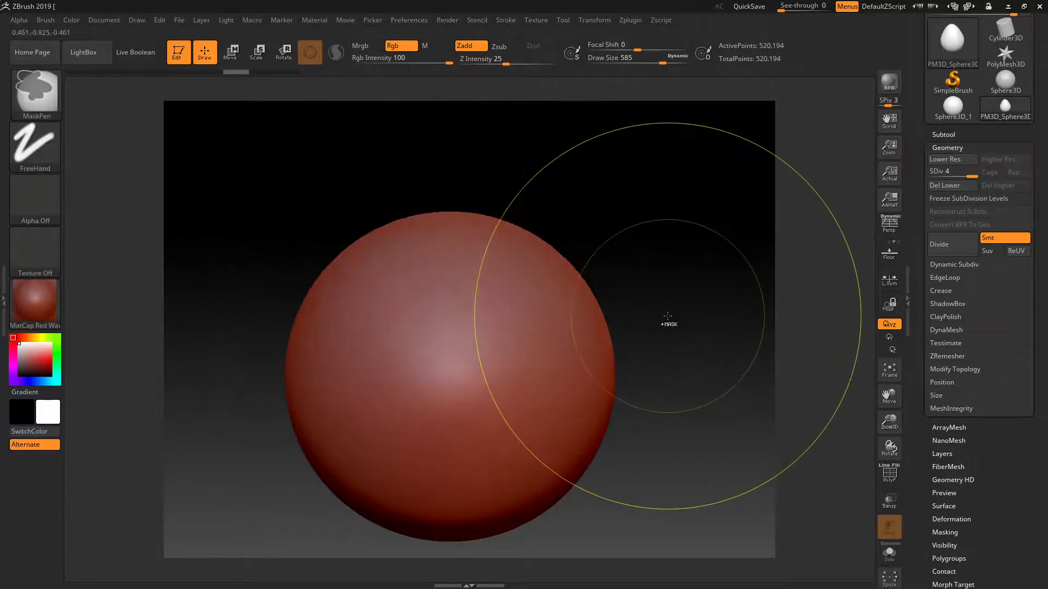
- Frame the sphere in the view and toggle the Transform options
mouse_move(654, 304)
left_mouse_down()
mouse_move(595, 307)
mouse_move(853, 398)
left_mouse_up()
left_click(880, 379)
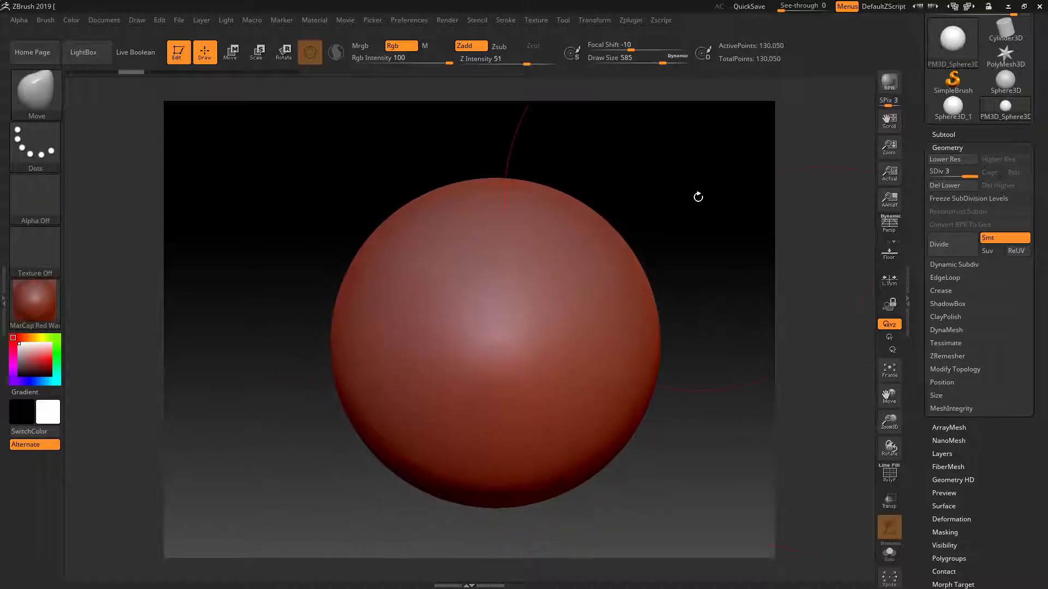
left_click(588, 20)
left_click(585, 20)
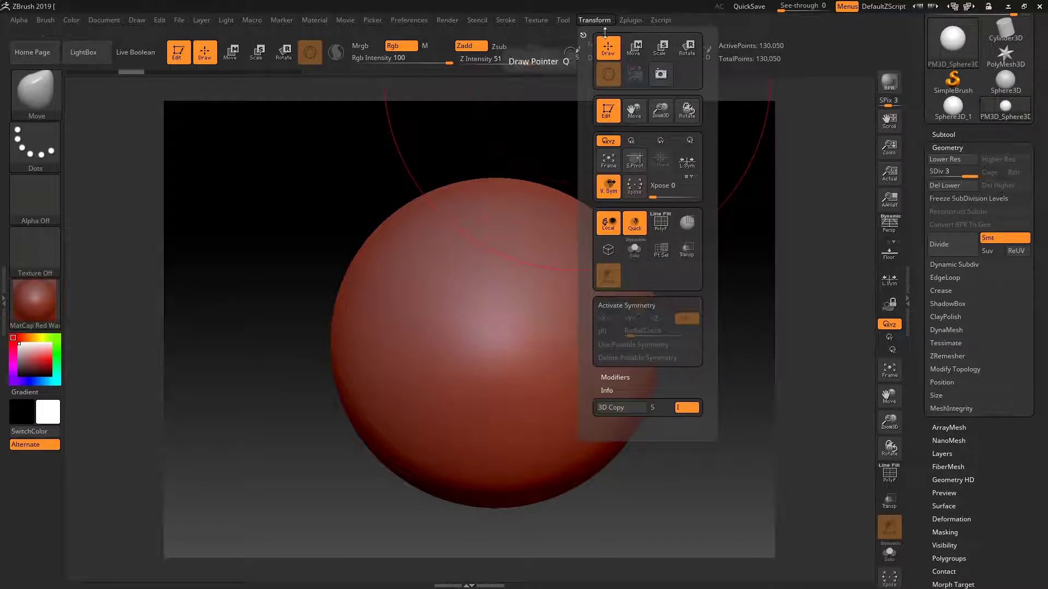
left_click(598, 20)
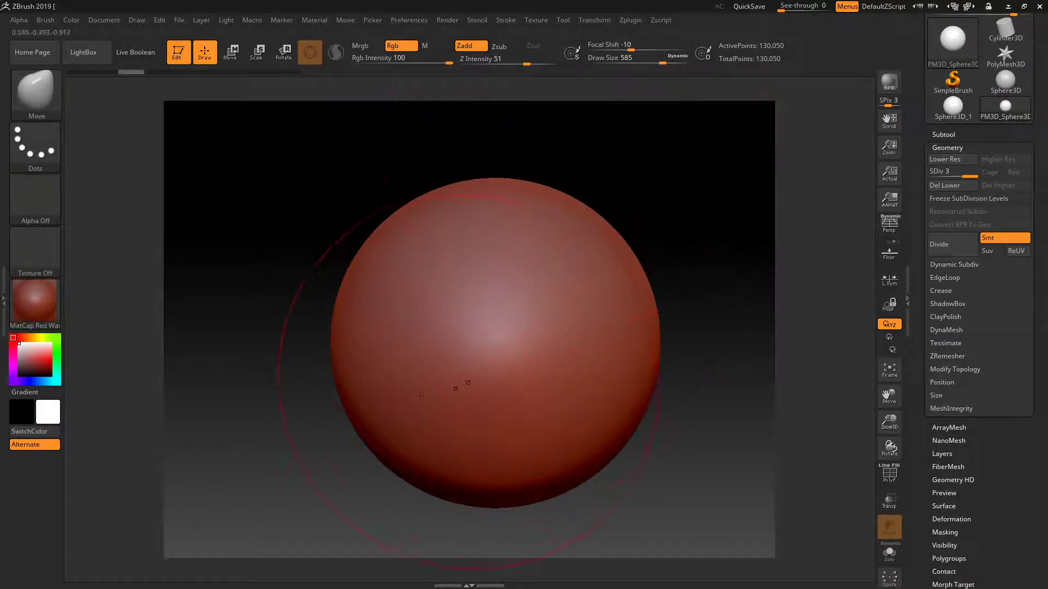
- Pull a trial egg deformation, undo it, and open Transform for X symmetry
left_click_drag(327, 402, 302, 402, "alt")
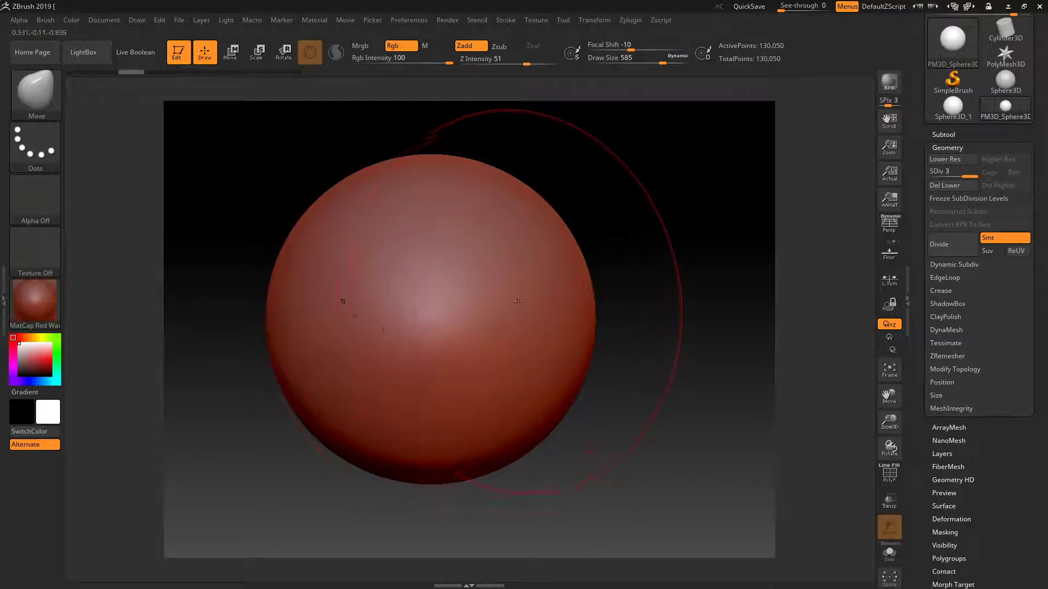
left_click_drag(621, 367, 596, 359, "alt")
mouse_move(686, 287)
left_mouse_down()
mouse_move(590, 247)
mouse_move(606, 189)
mouse_move(611, 235)
left_mouse_up()
key("ctrl+z")
key("ctrl+z")
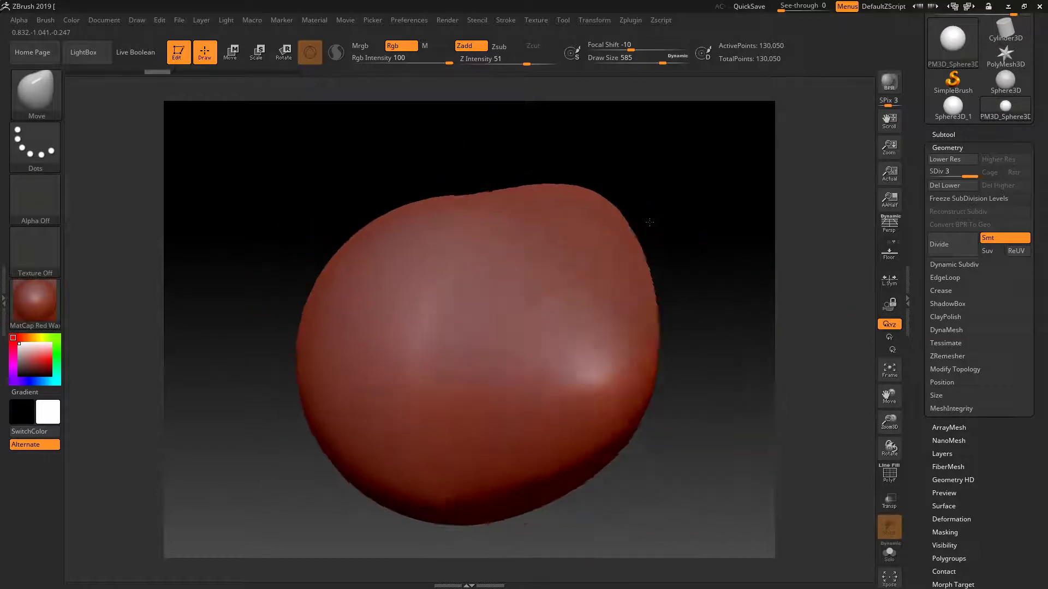
key("ctrl+z")
key("ctrl+z")
key("ctrl+z")
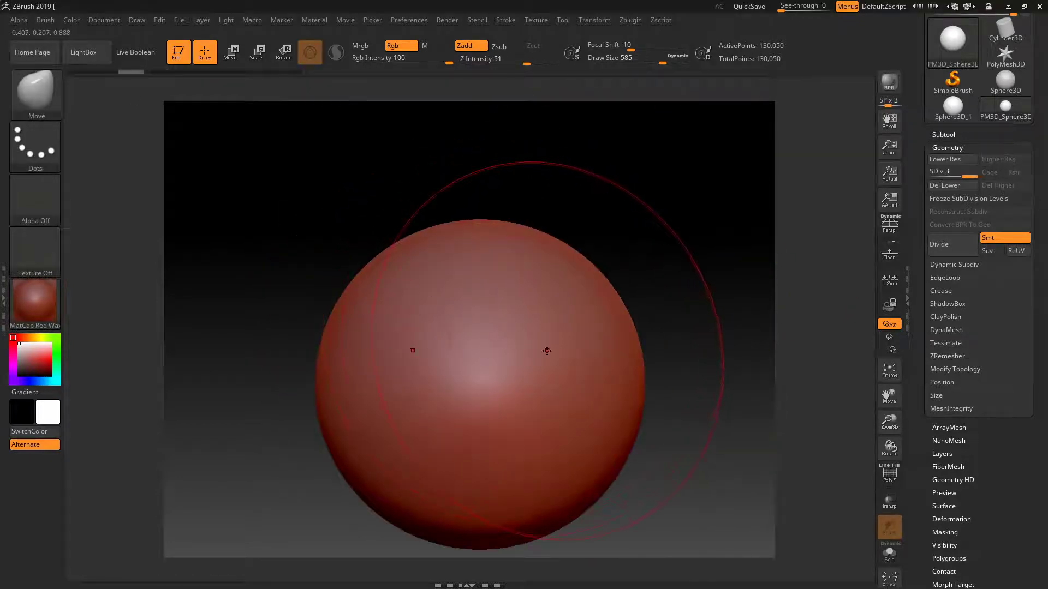
left_click(597, 21)
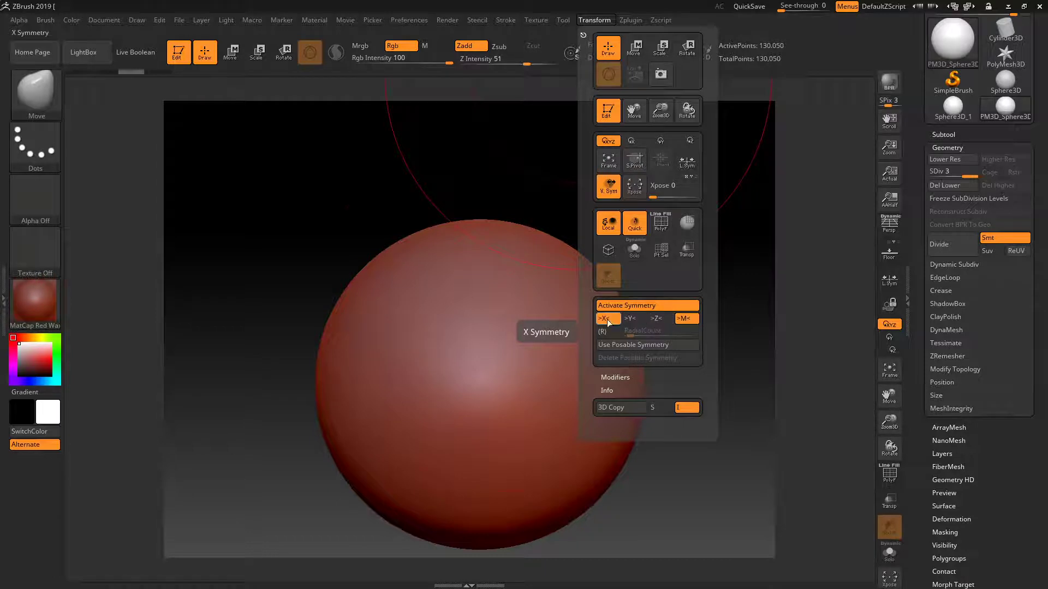
- Pull the sphere symmetrically into a rounded triangle, orbiting to check its silhouette
left_click_drag(250, 304, 253, 317)
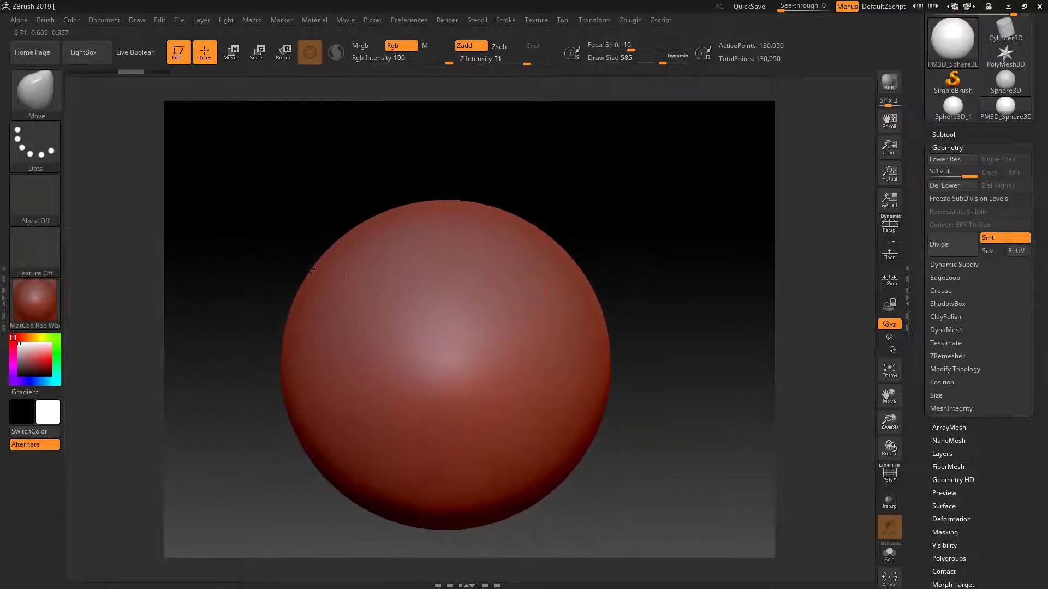
left_click_drag(310, 268, 328, 218)
mouse_move(655, 306)
left_mouse_down()
mouse_move(710, 394)
mouse_move(711, 380)
mouse_move(769, 399)
left_mouse_up()
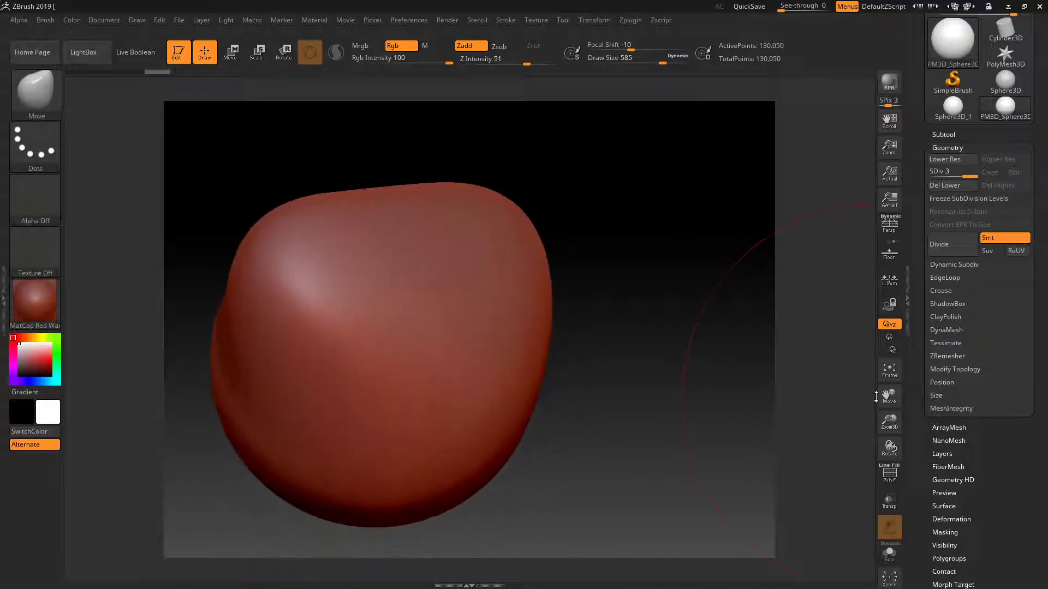
mouse_move(869, 393)
left_mouse_down()
mouse_move(657, 336)
mouse_move(362, 350)
left_mouse_up()
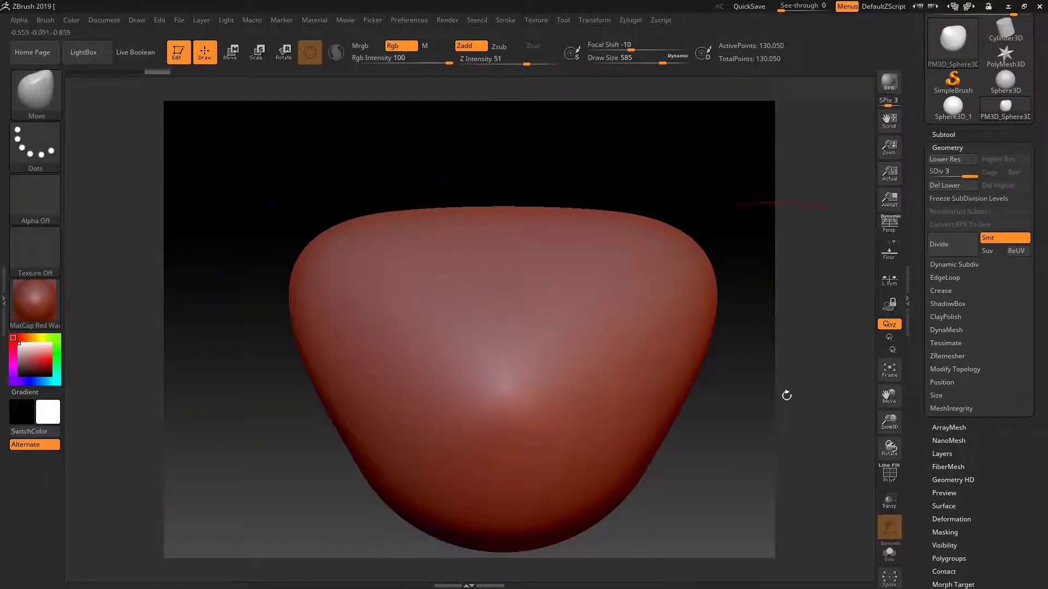
left_click_drag(884, 393, 832, 378)
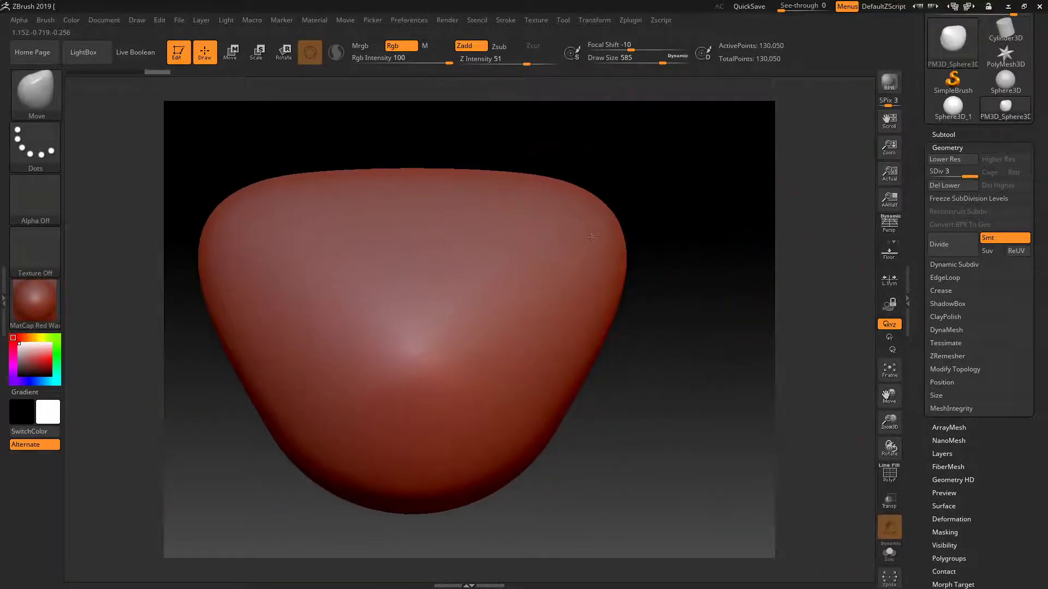
left_click_drag(590, 237, 546, 251)
left_click_drag(889, 395, 969, 420)
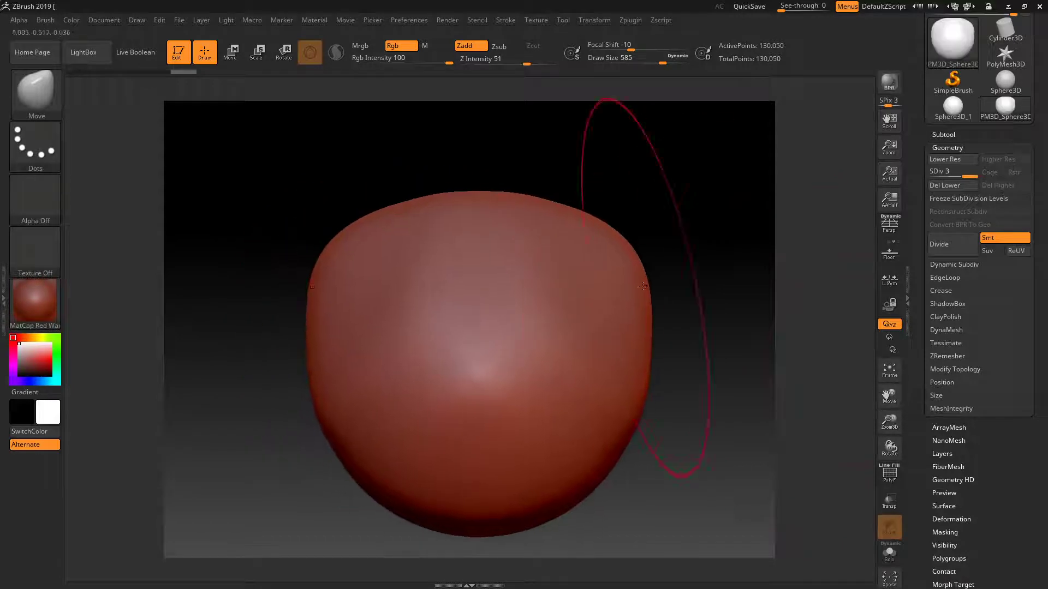
- Widen the upper sides and broaden the top dome with mirrored Move pulls
left_click_drag(643, 286, 711, 276)
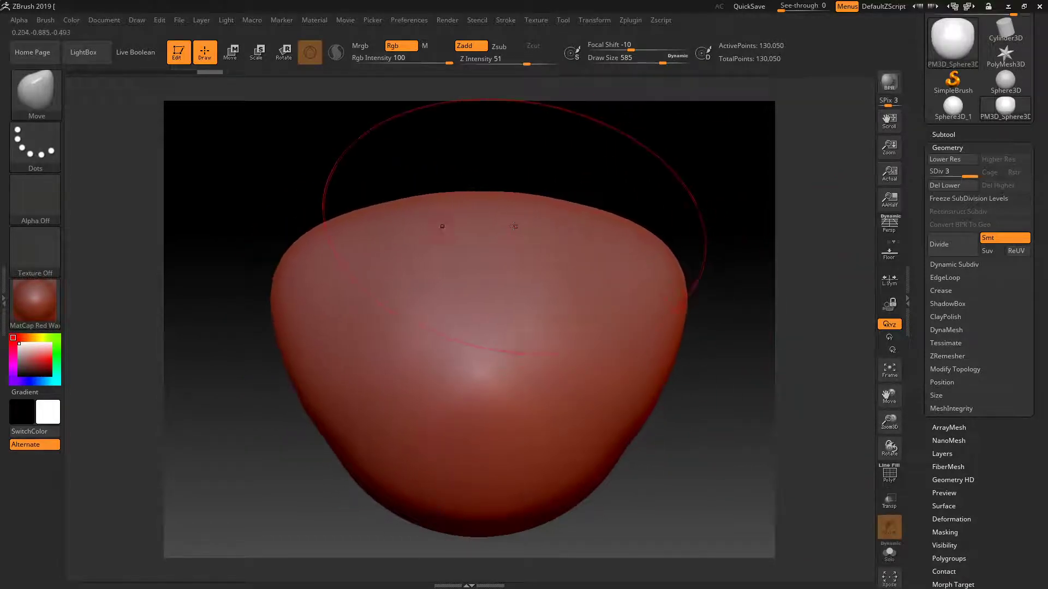
mouse_move(514, 225)
left_mouse_down()
mouse_move(514, 196)
mouse_move(485, 188)
left_mouse_up()
key("ctrl+z")
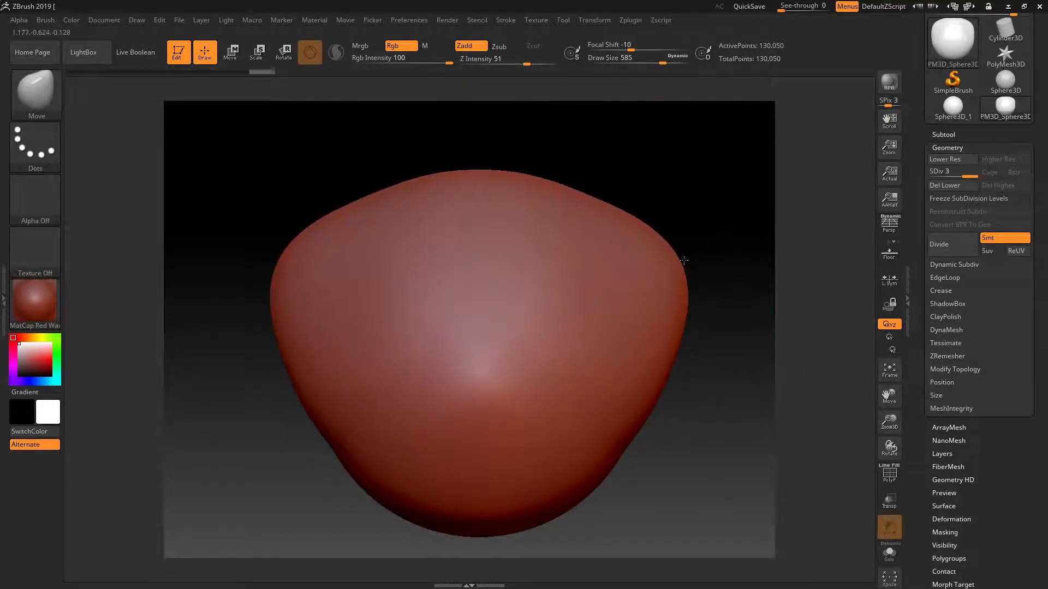
left_click_drag(683, 261, 690, 261)
left_click(34, 94)
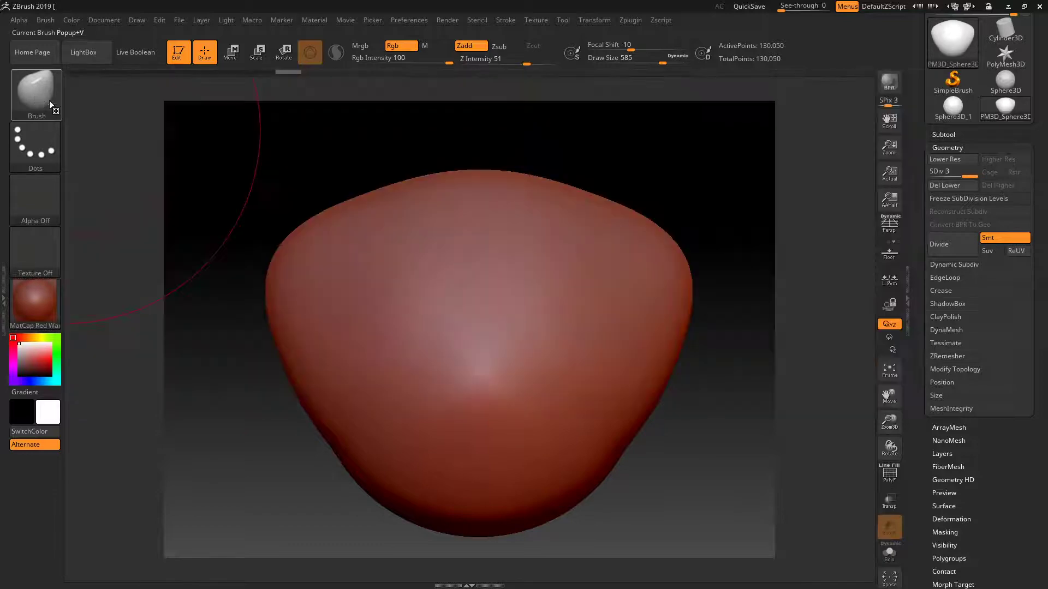
- Select the Inflat brush and set its Draw Size to 177
left_click(40, 96)
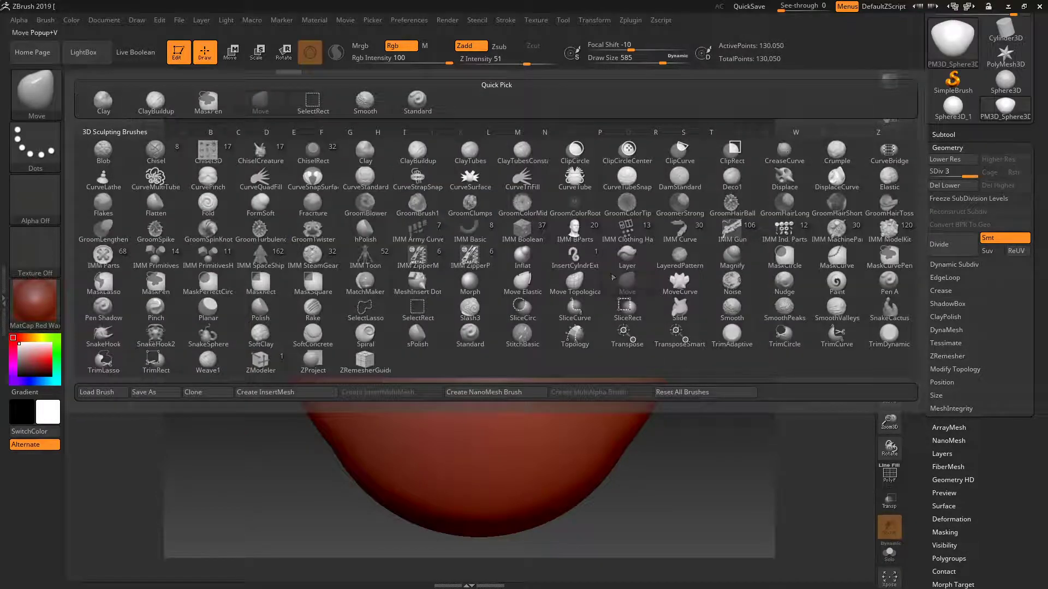
left_click(522, 256)
key("space")
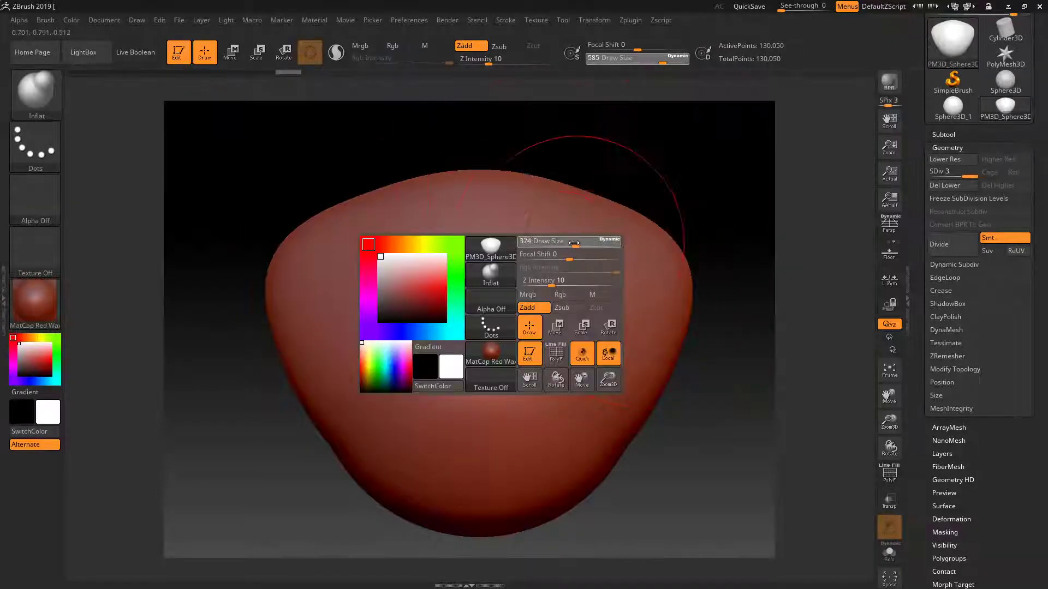
left_click_drag(557, 242, 575, 253)
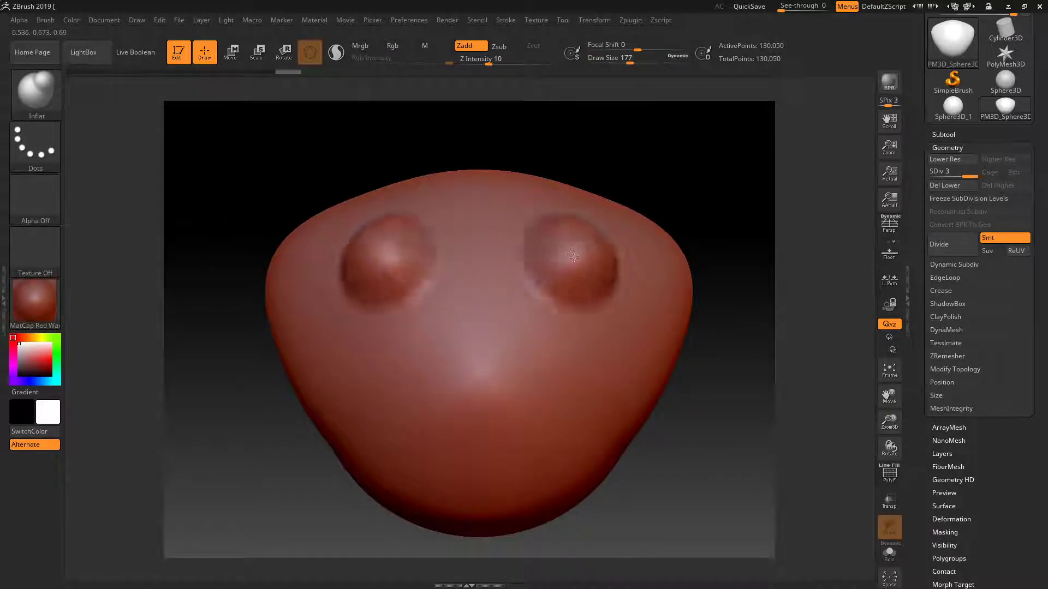
- Inflate two mirrored pairs of trial bulges, then undo them
left_click_drag(632, 224, 638, 229)
left_click_drag(537, 357, 540, 370)
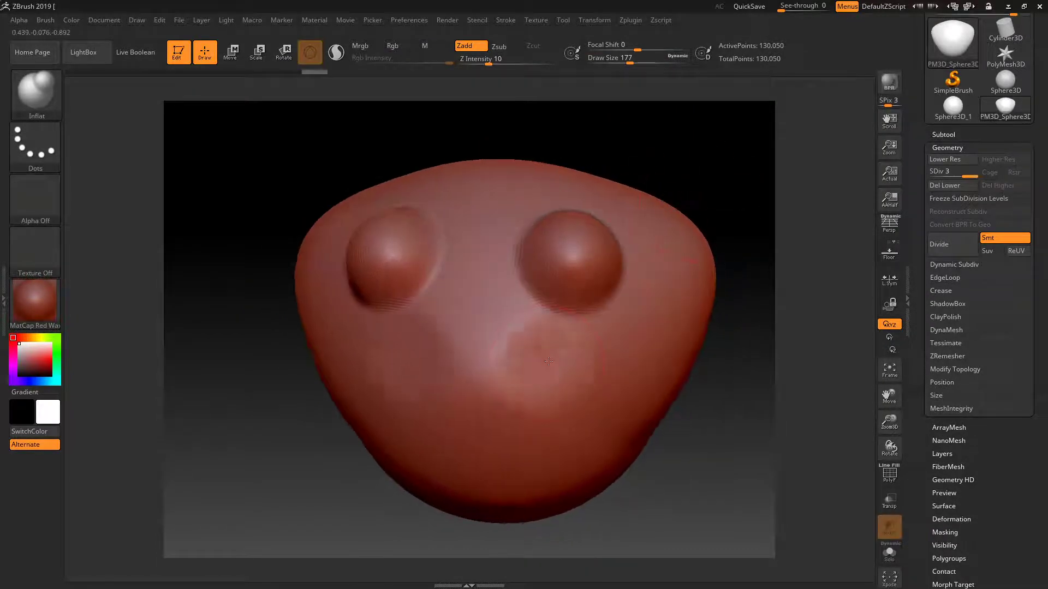
mouse_move(690, 192)
left_mouse_down()
mouse_move(724, 206)
mouse_move(682, 197)
left_mouse_up()
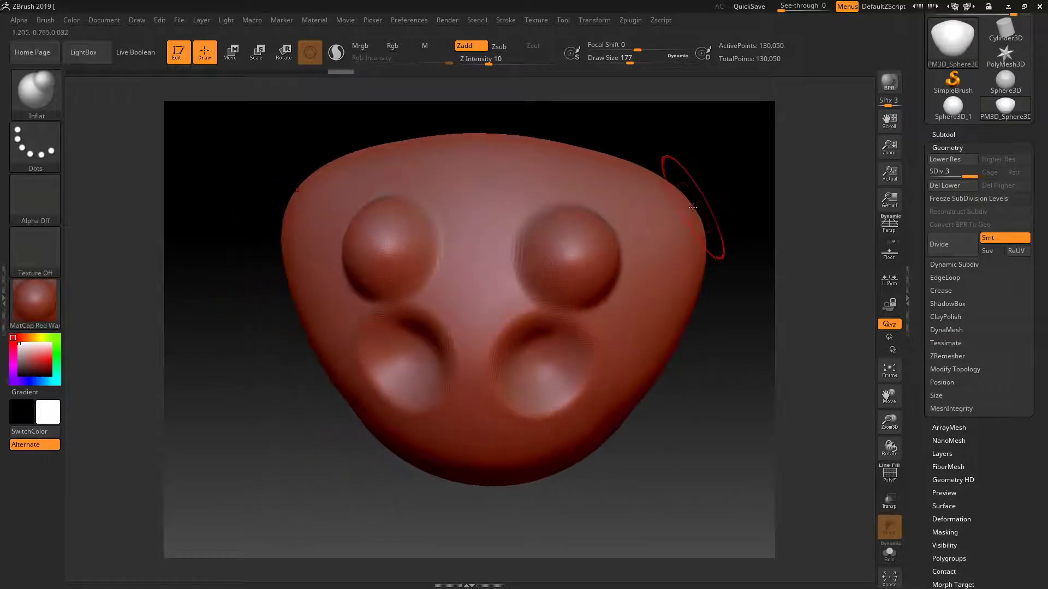
key("ctrl+z")
key("ctrl+z")
key("ctrl+z")
key("ctrl+z")
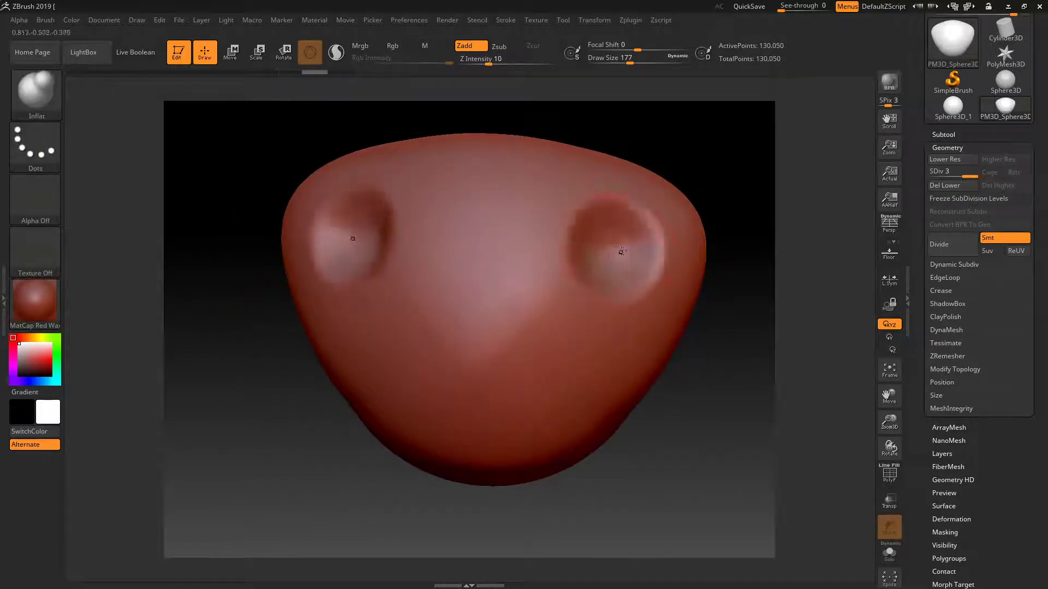
key("ctrl+z")
- Sculpt and deepen two mirrored hollows into the upper sides
left_click_drag(720, 189, 650, 187)
left_click_drag(568, 257, 570, 262)
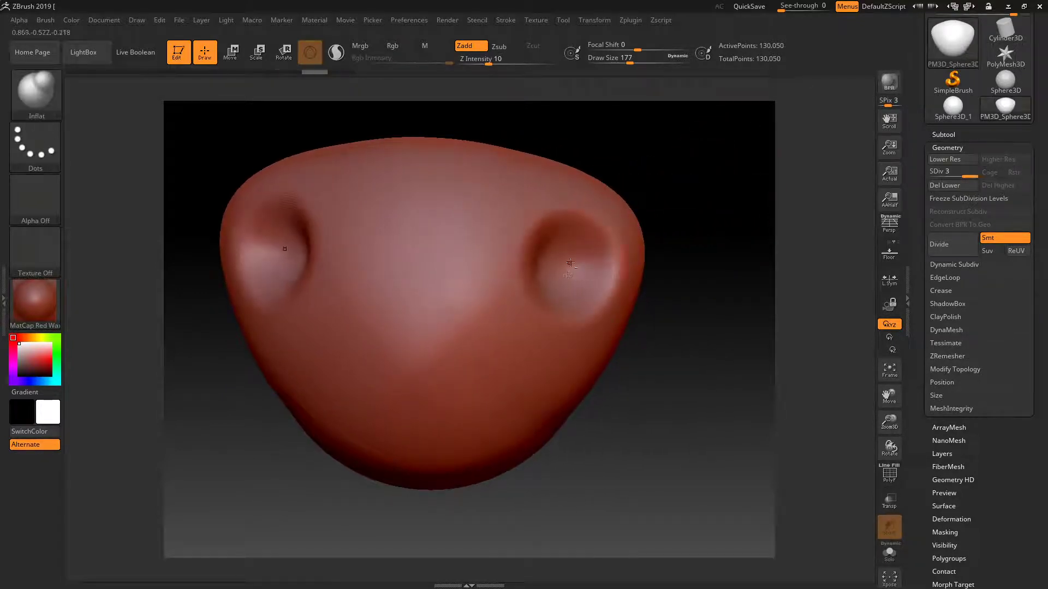
mouse_move(648, 210)
left_mouse_down()
mouse_move(695, 215)
mouse_move(676, 215)
left_mouse_up()
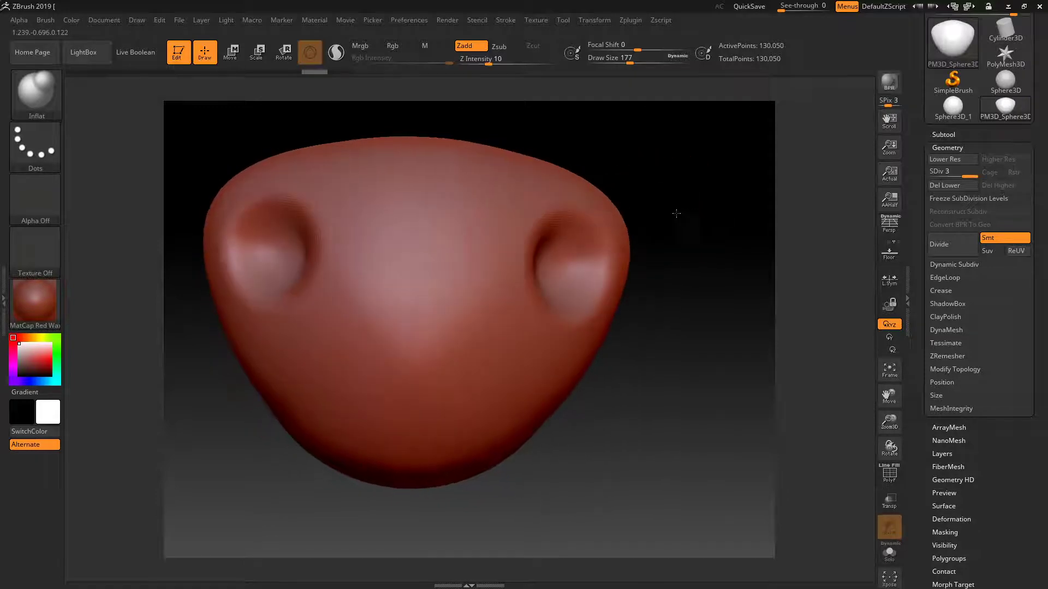
left_click(35, 101)
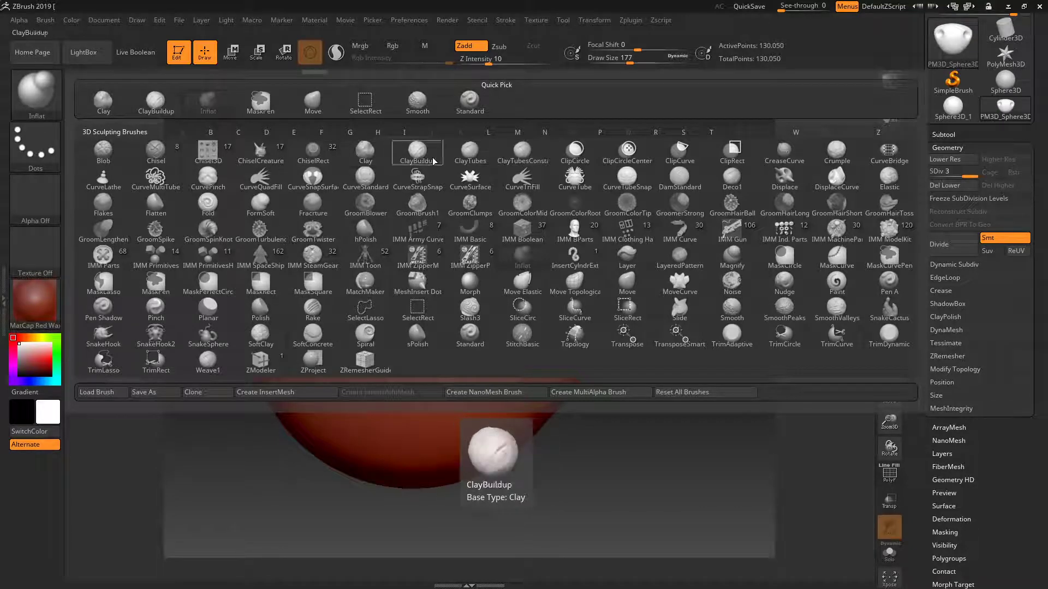
- Switch to the Clay brush at size 77 and build a ridge down from each hollow
left_click(365, 150)
key("space")
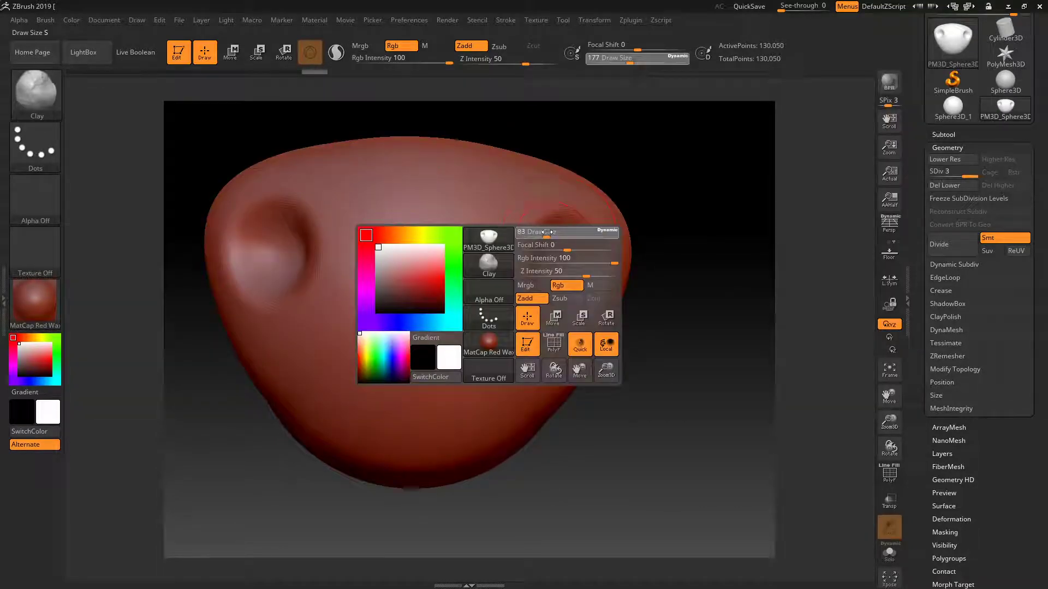
left_click_drag(547, 232, 543, 213)
left_click_drag(545, 374, 571, 284)
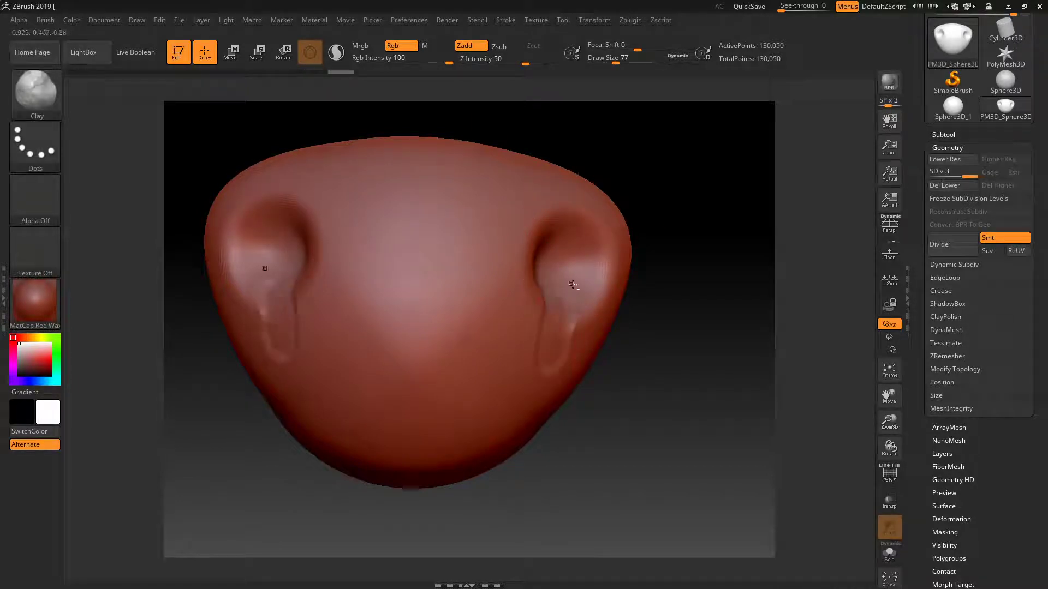
left_click_drag(671, 388, 655, 397)
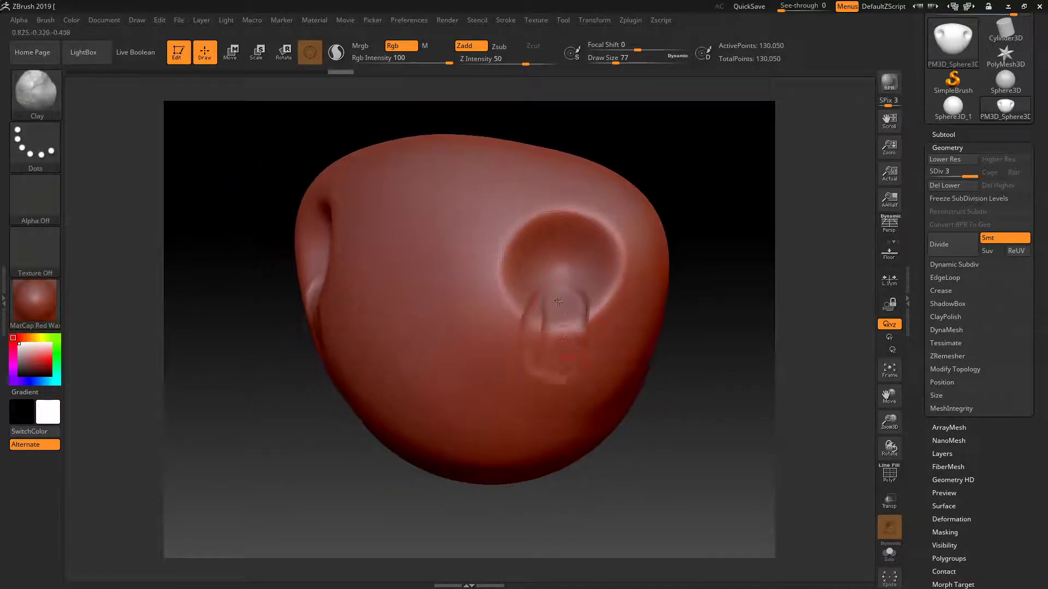
- Undo the nostril ridges and add mirrored rounded clay pads below each nostril
left_click_drag(546, 360, 567, 295)
left_click_drag(726, 401, 676, 402)
key("ctrl+z")
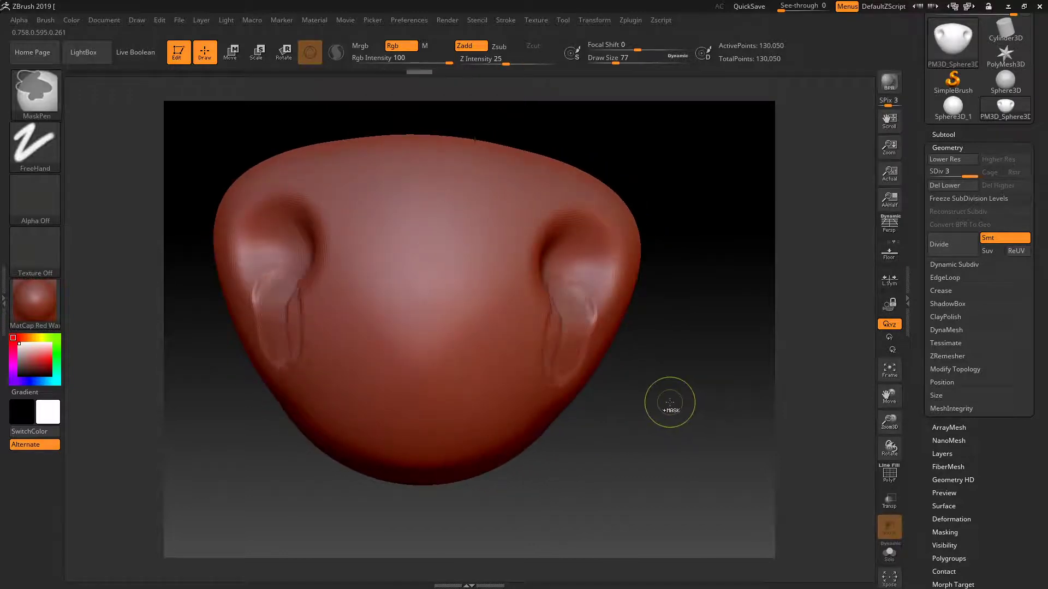
key("ctrl+z")
mouse_move(325, 306)
left_mouse_down()
mouse_move(377, 350)
mouse_move(372, 370)
left_mouse_up()
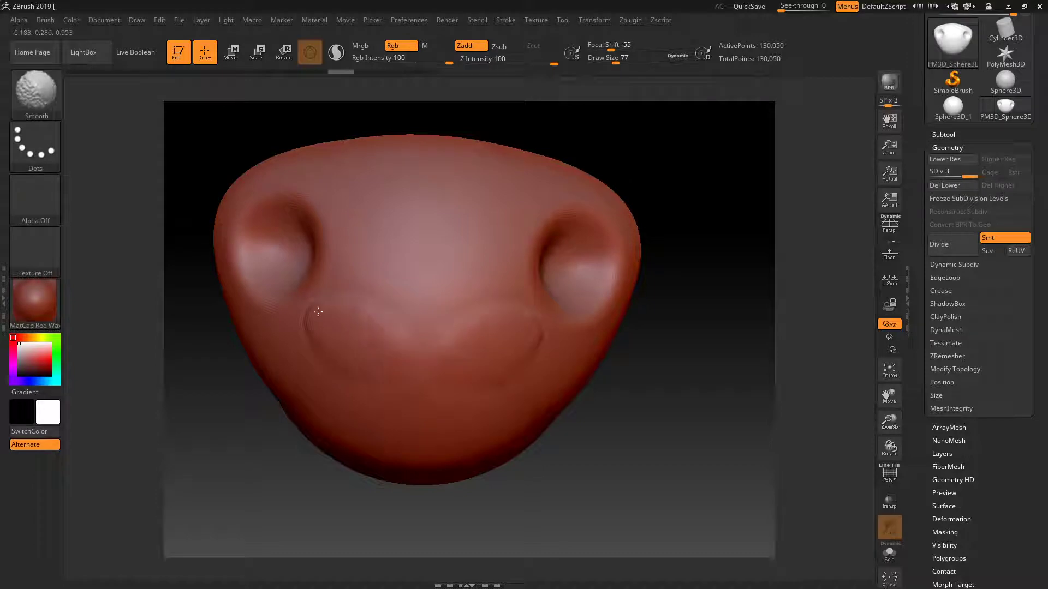
left_click_drag(603, 444, 606, 446)
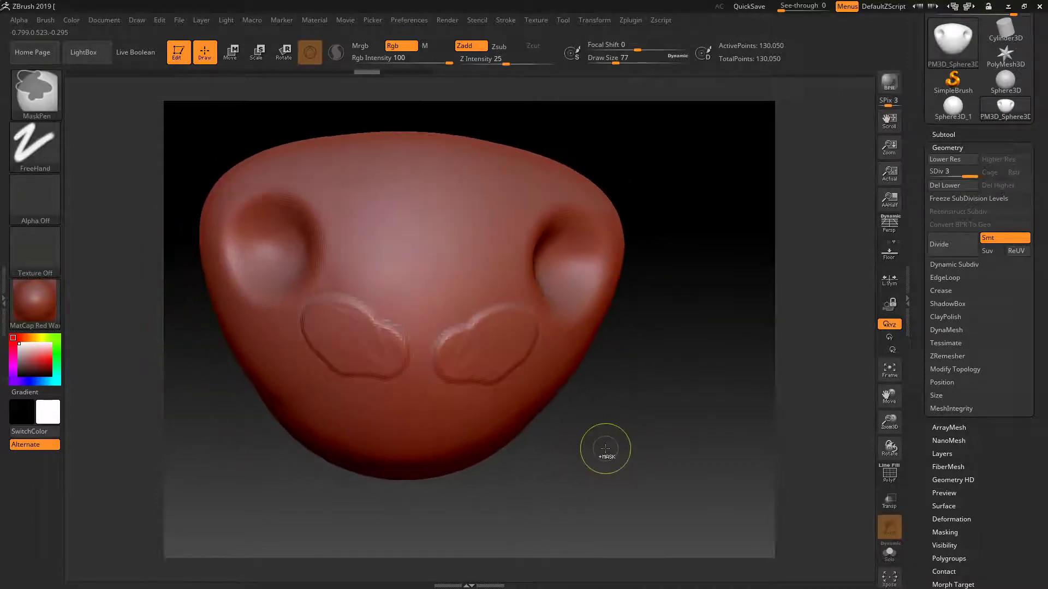
- Switch to ClayBuildup and build clay along the upper rim of the left nostril
key("b")
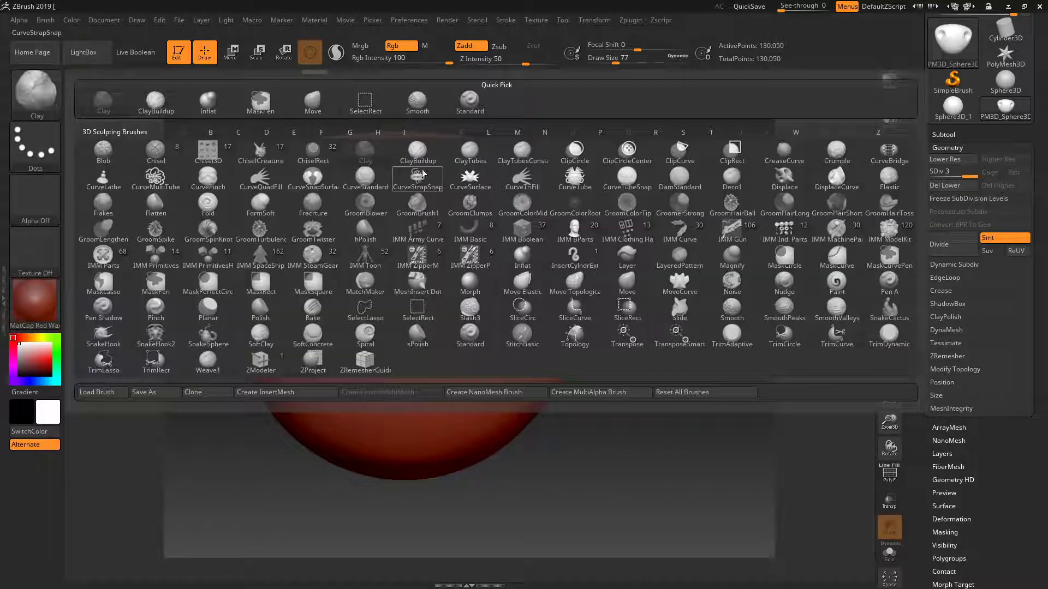
key("c")
key("b")
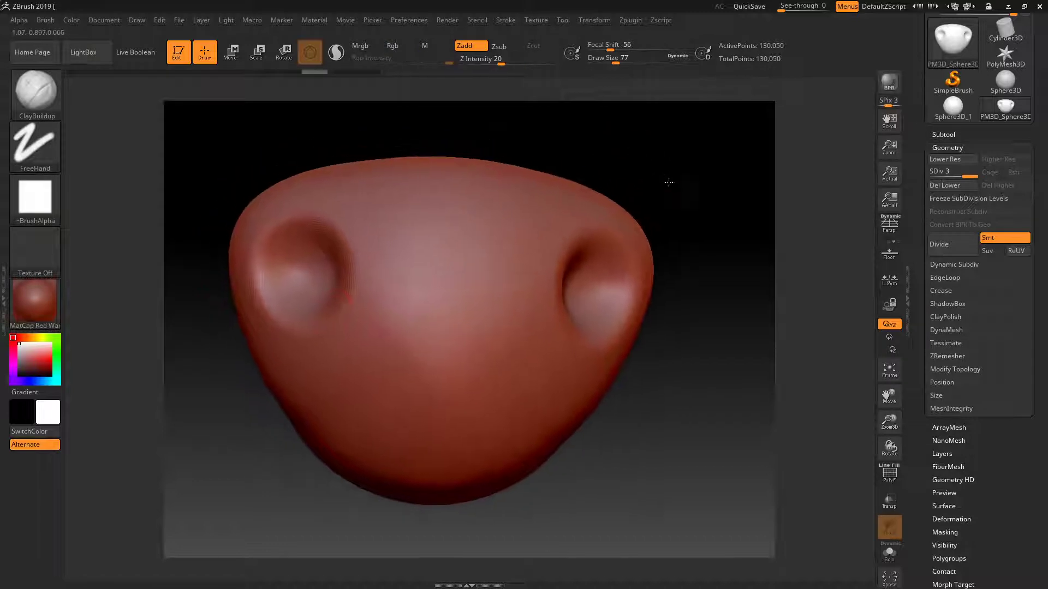
mouse_move(624, 144)
left_mouse_down()
mouse_move(517, 147)
mouse_move(382, 180)
left_mouse_up()
left_click_drag(265, 240, 379, 259)
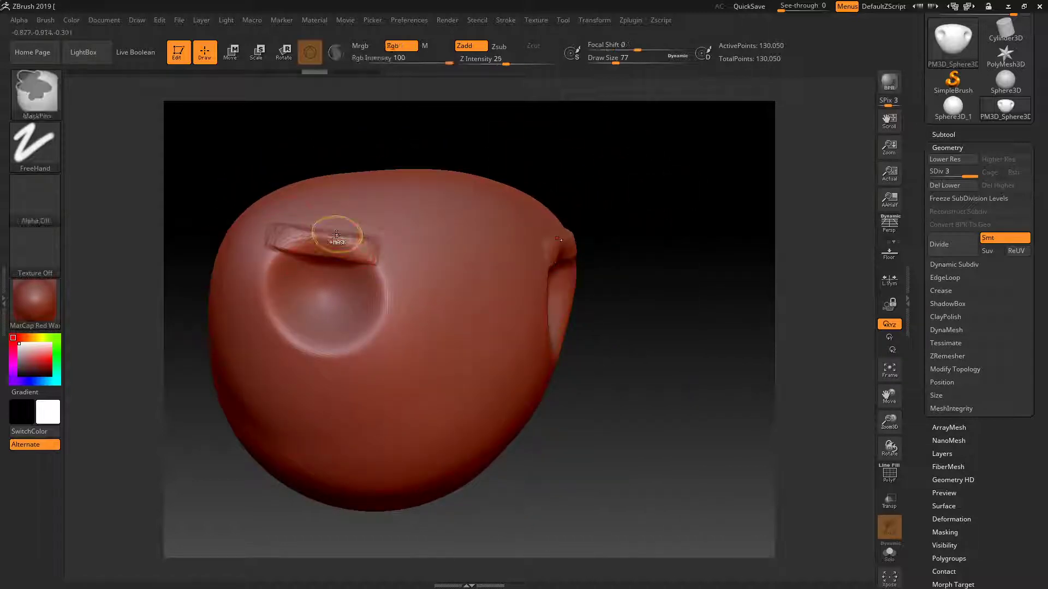
key("ctrl+z")
key("ctrl+z")
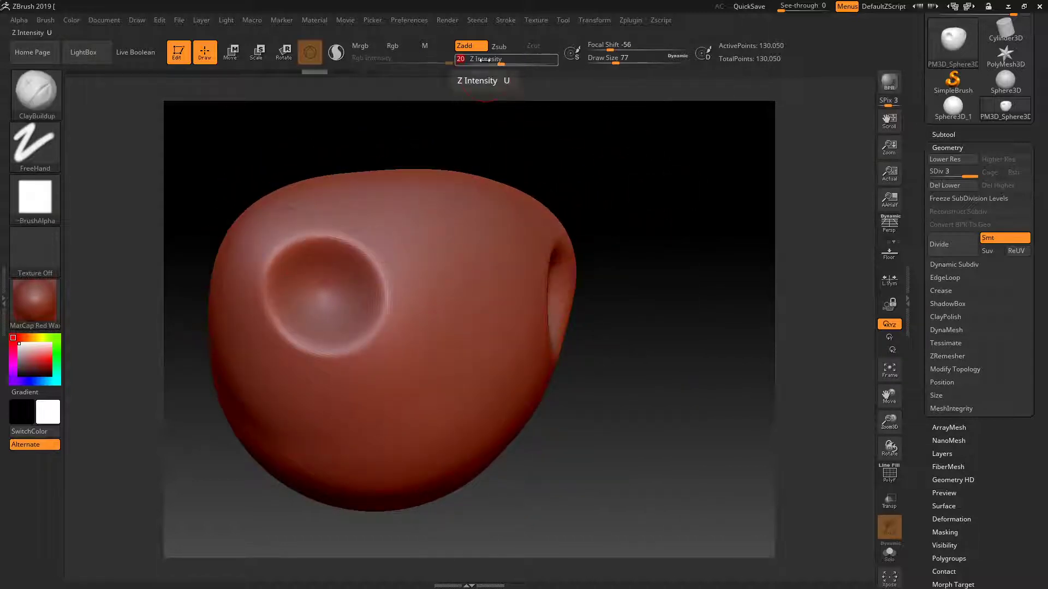
left_click_drag(276, 249, 382, 254)
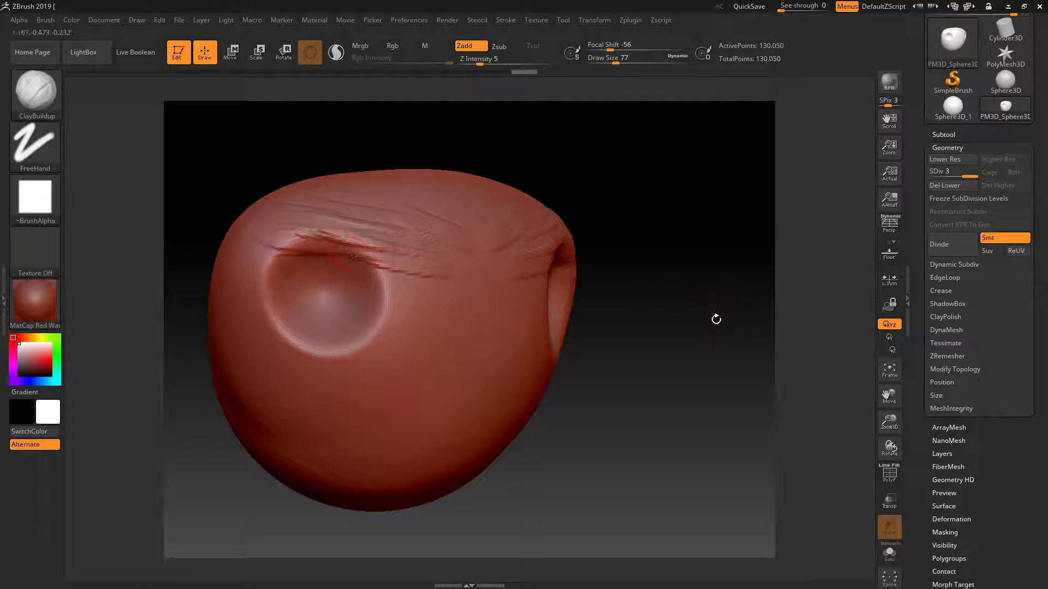
left_click_drag(691, 327, 368, 328)
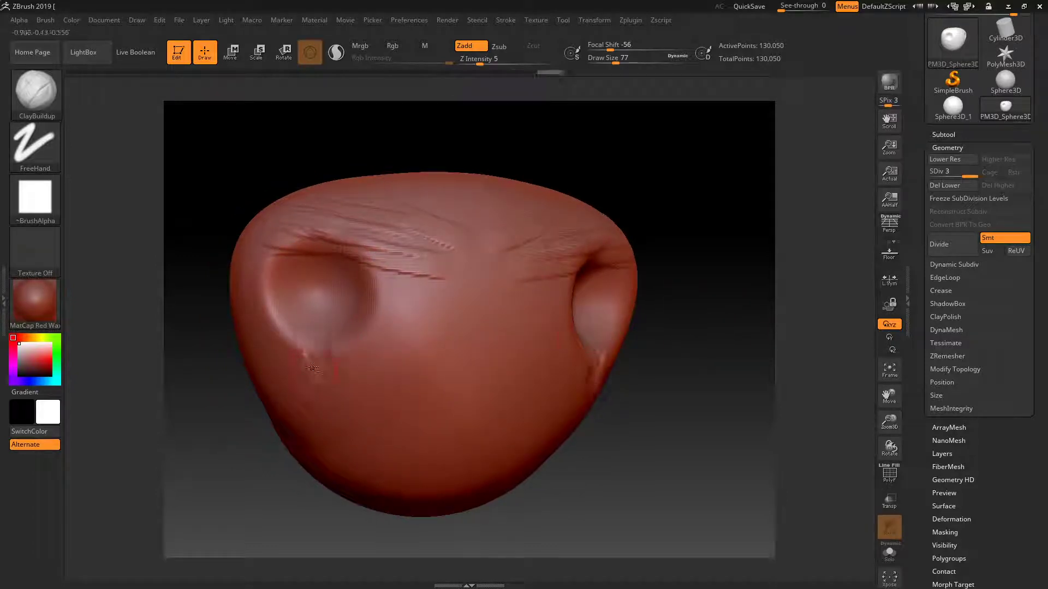
- Smooth the wrinkles above the nostrils and add mirrored creases above the right nostril
left_click_drag(688, 405, 669, 409)
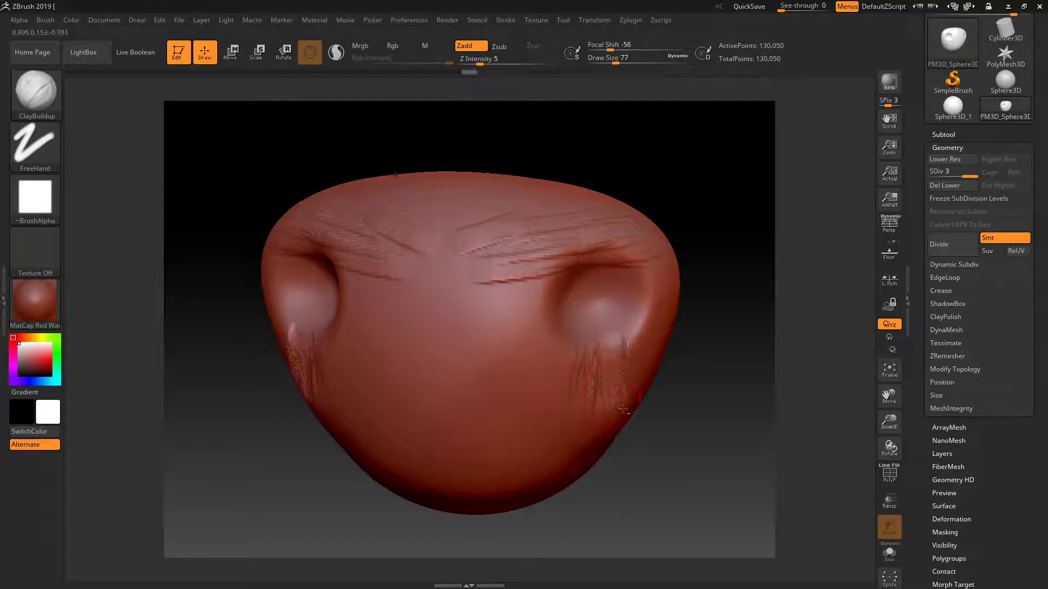
key("shift")
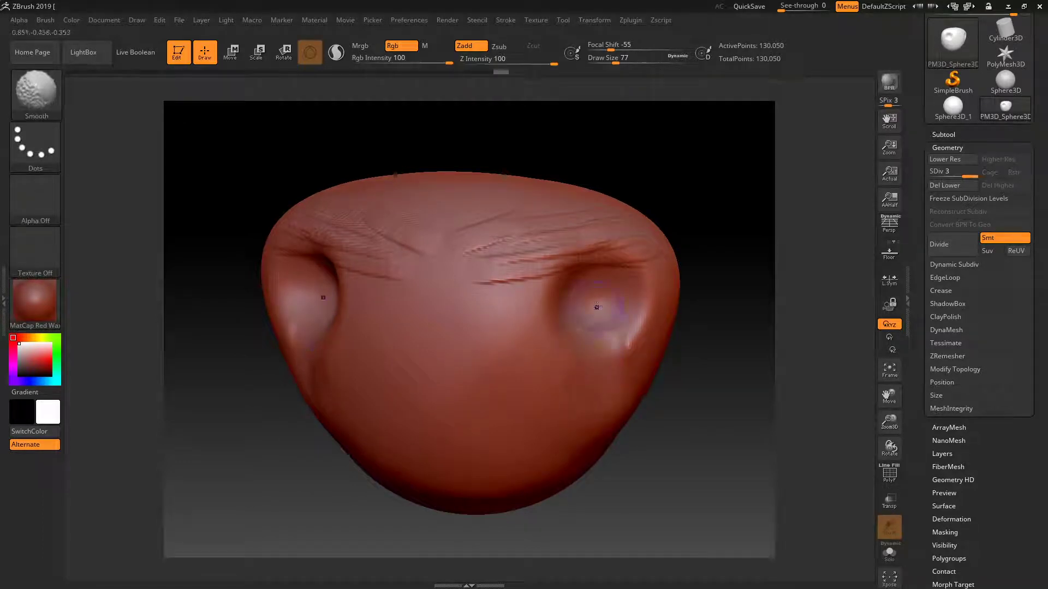
left_click_drag(597, 306, 566, 232, "shift")
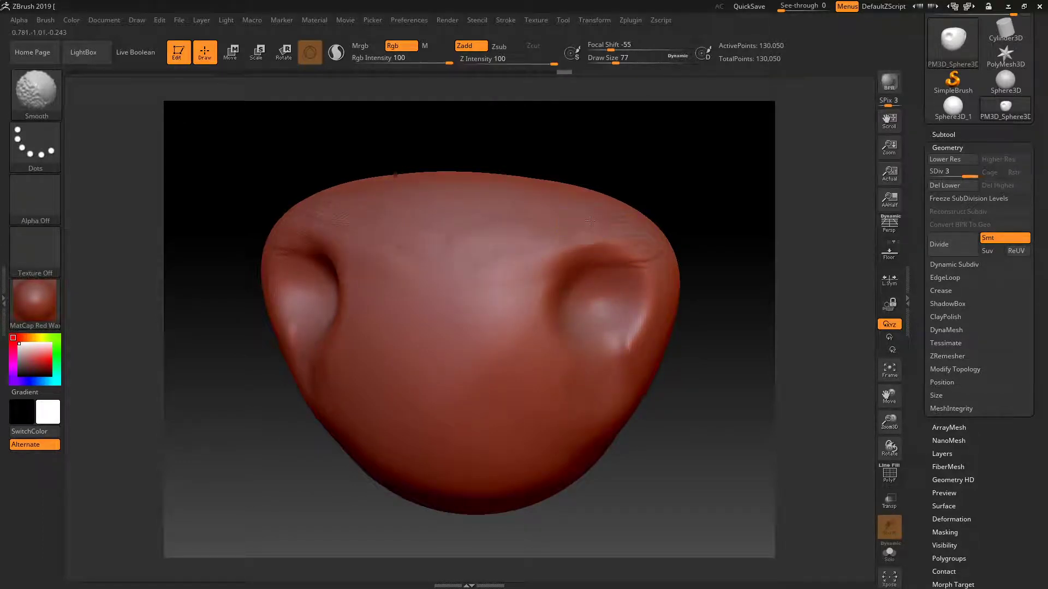
left_click_drag(510, 283, 643, 231)
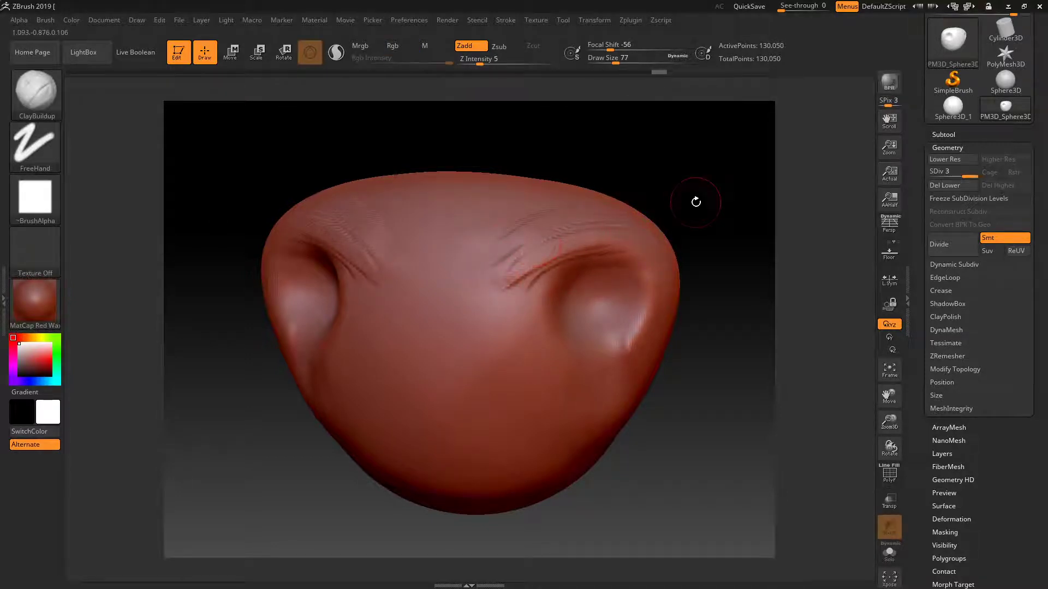
left_click_drag(696, 202, 690, 222)
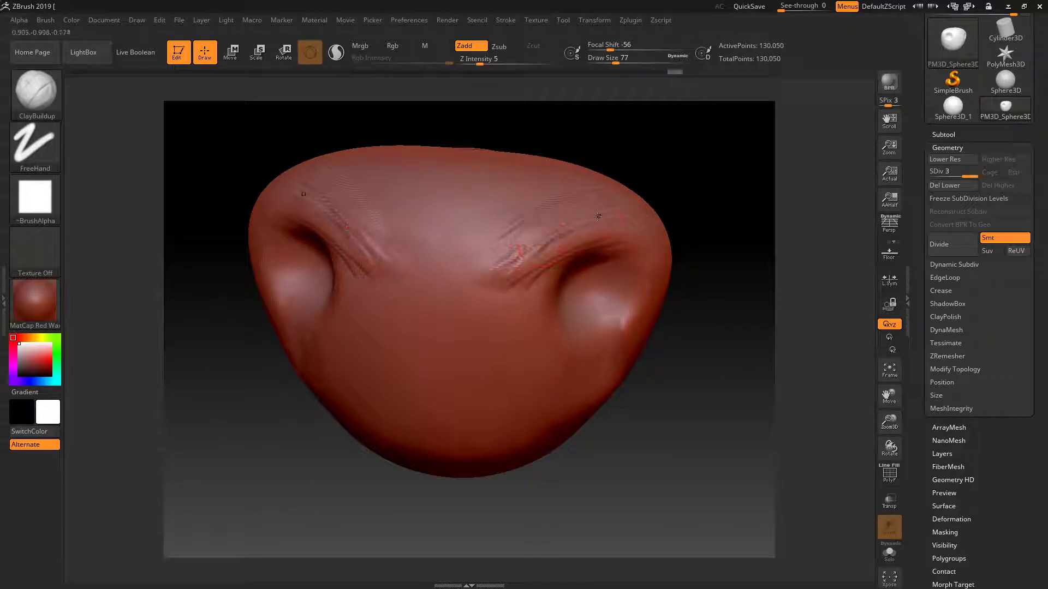
mouse_move(554, 240)
left_mouse_down()
mouse_move(495, 244)
mouse_move(504, 250)
left_mouse_up()
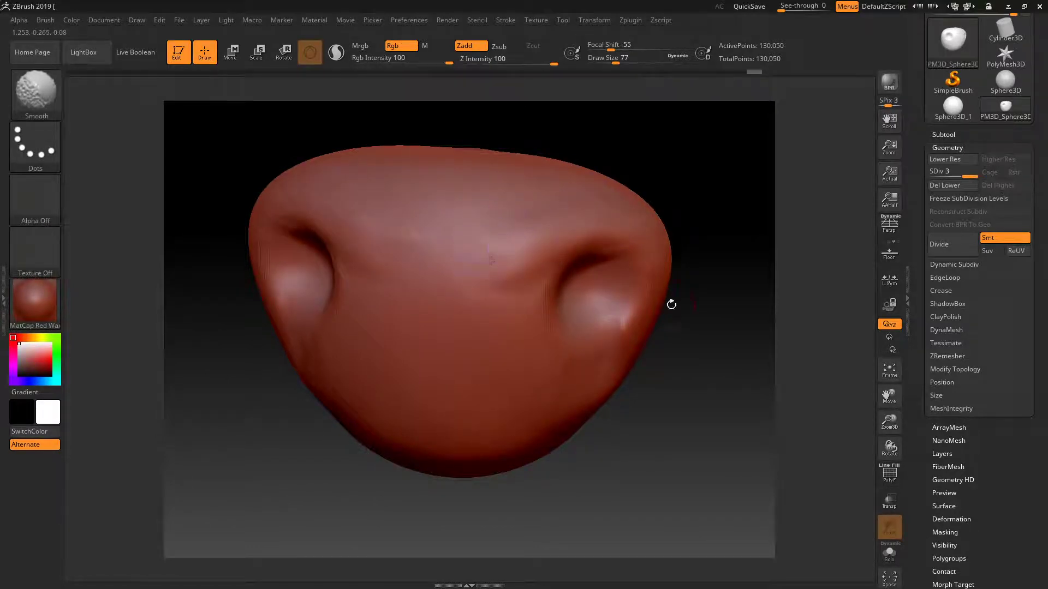
left_click_drag(671, 304, 491, 268)
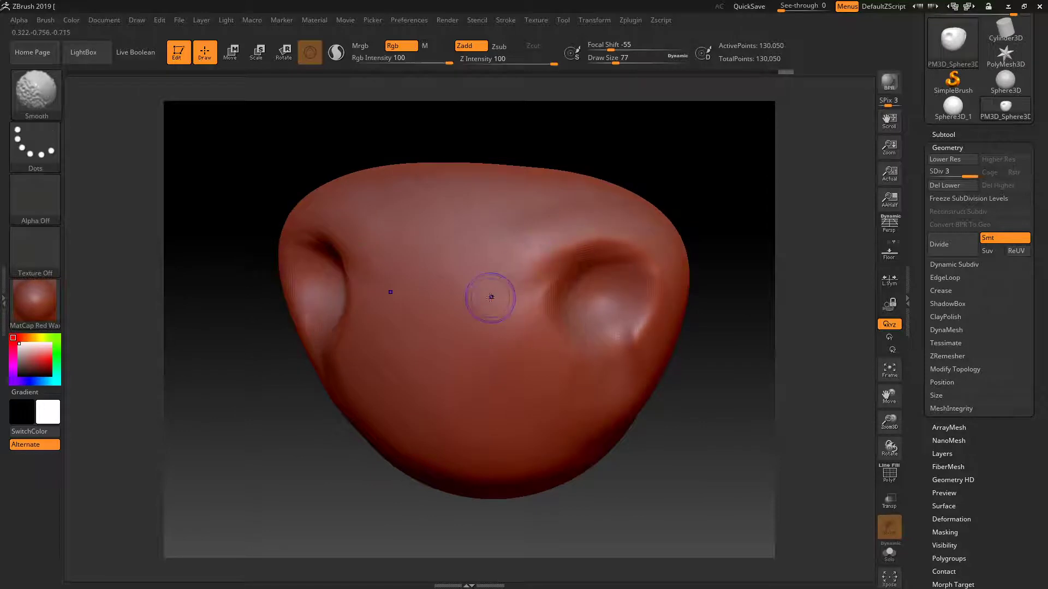
left_click_drag(499, 309, 417, 314, "shift")
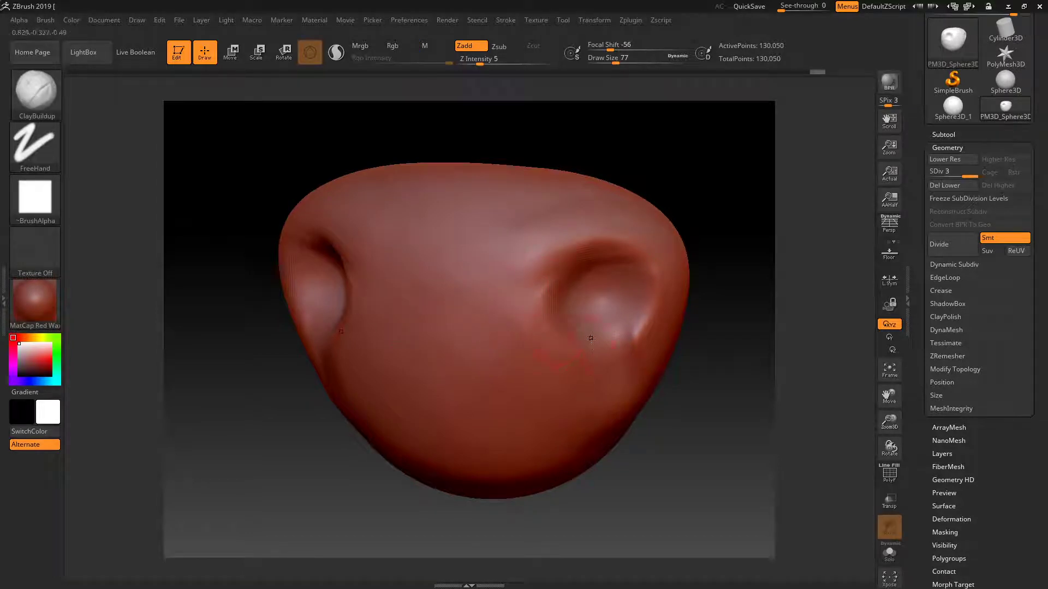
- Smooth the lower rims of both nostrils from a front view
right_click_drag(548, 323, 552, 299)
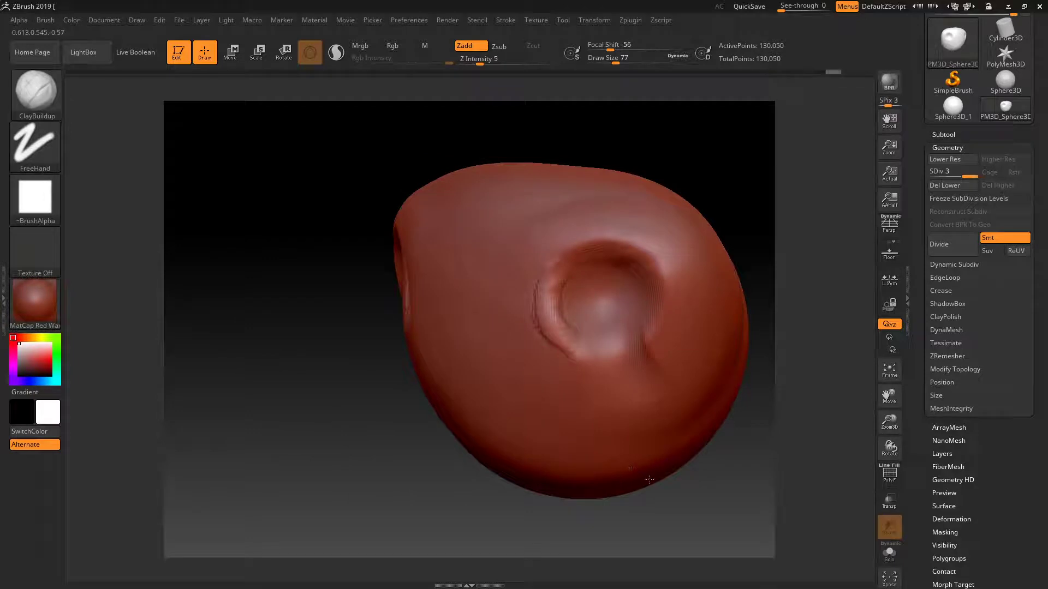
left_click_drag(683, 501, 613, 367)
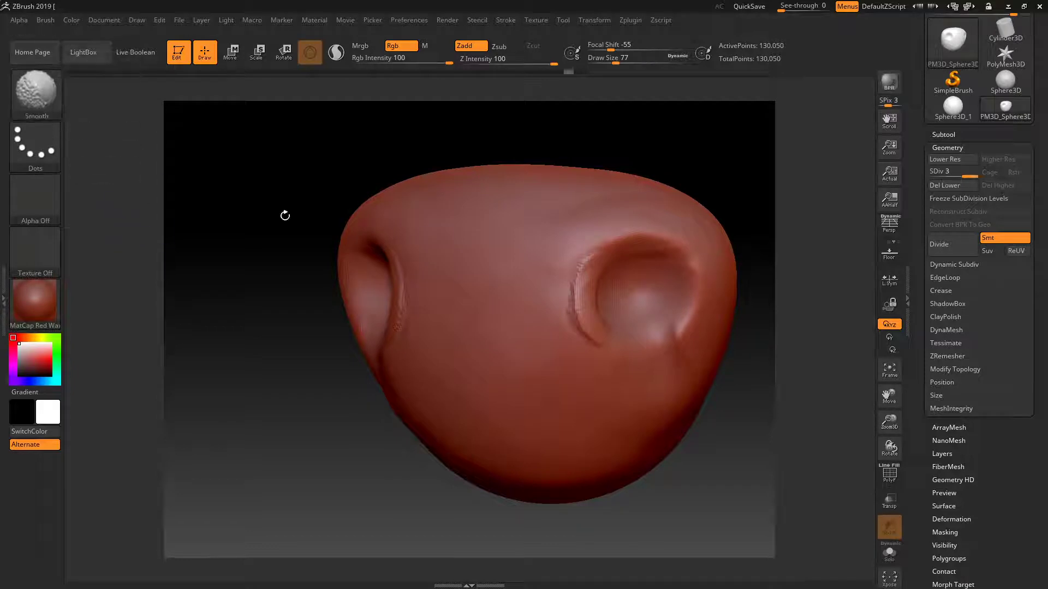
left_click_drag(615, 339, 592, 293, "shift")
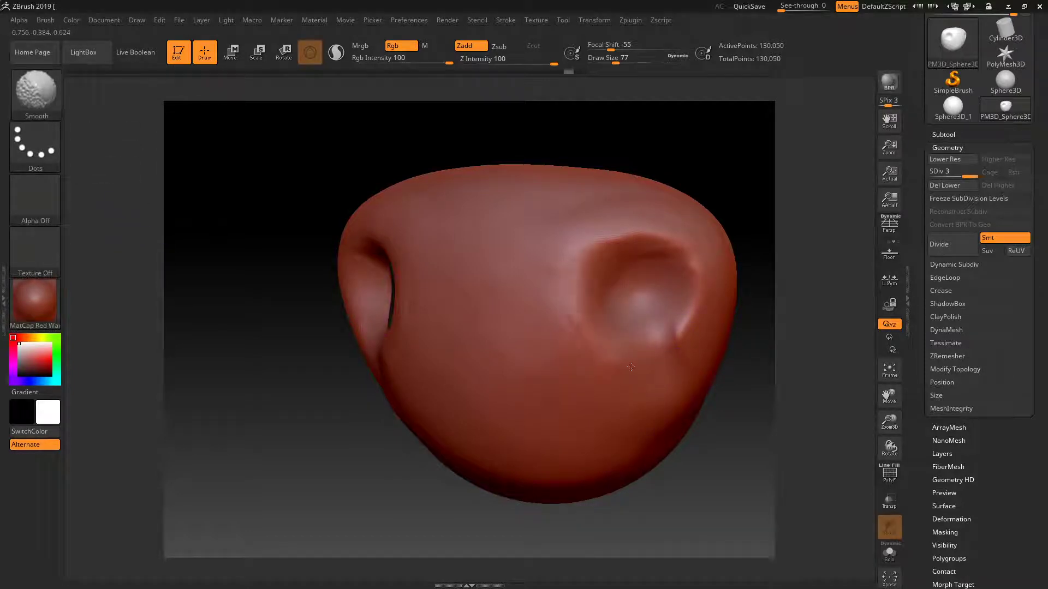
left_click_drag(752, 428, 709, 425)
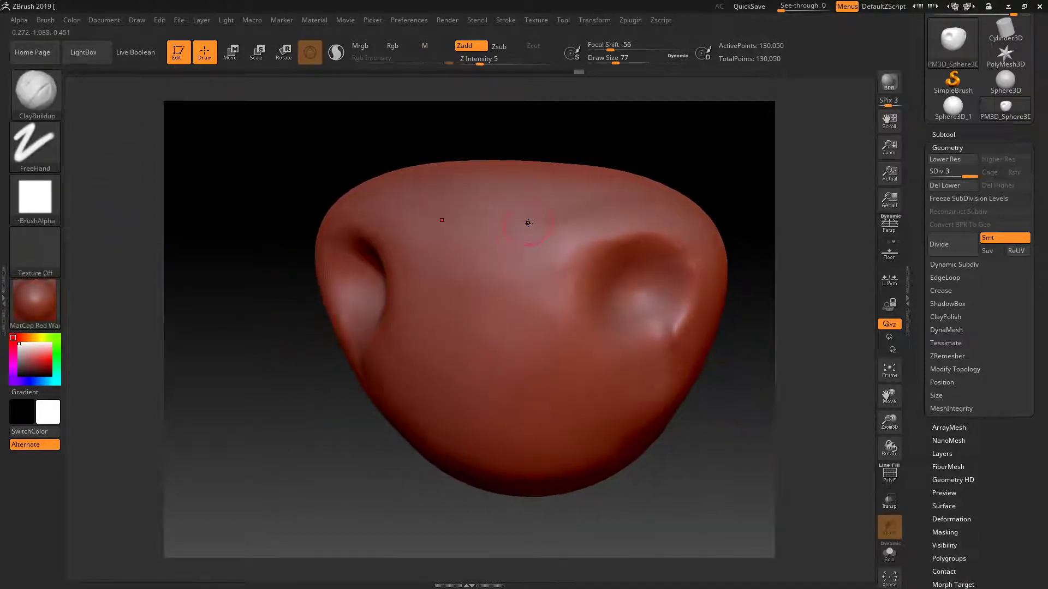
left_click_drag(553, 64, 479, 63)
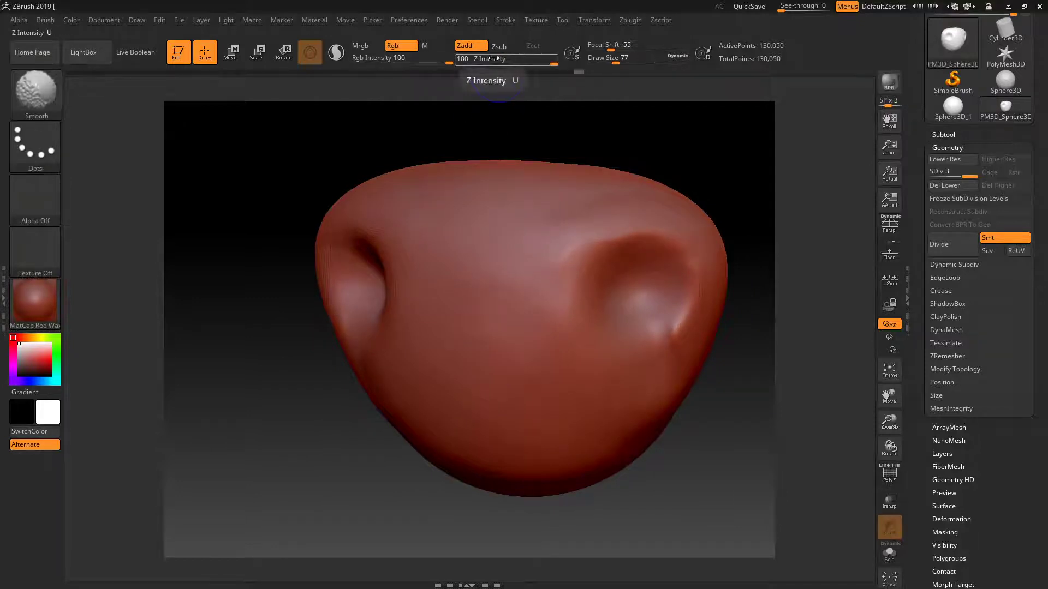
- Sculpt vertical ClayBuildup creases beside both nostrils, then smooth out the stripy ridges
key("b")
key("c")
key("b")
mouse_move(587, 231)
left_mouse_down()
mouse_move(554, 356)
mouse_move(571, 231)
left_mouse_up()
left_click_drag(551, 333, 567, 244)
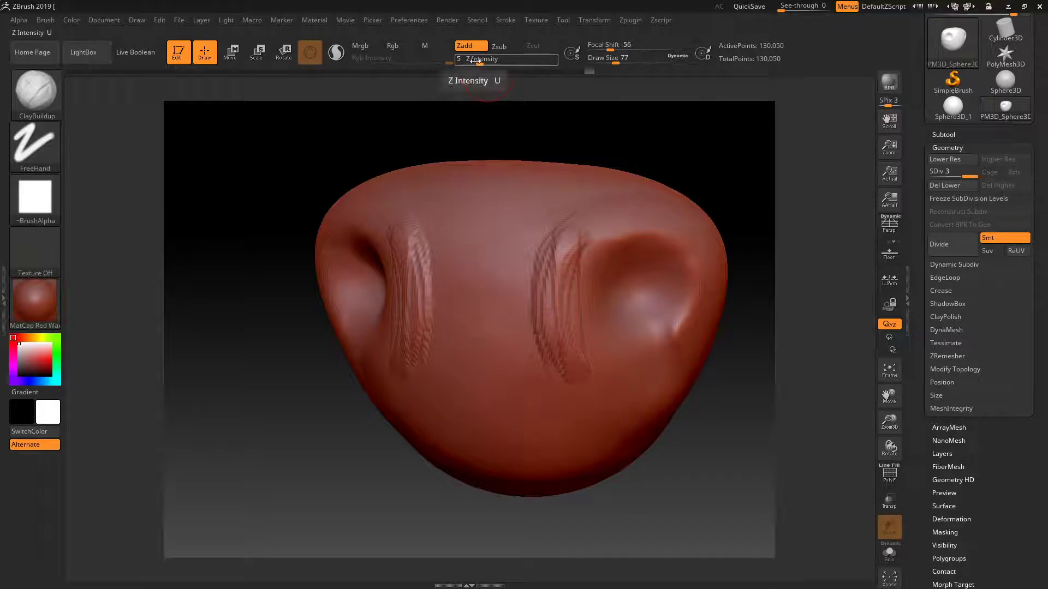
key("shift")
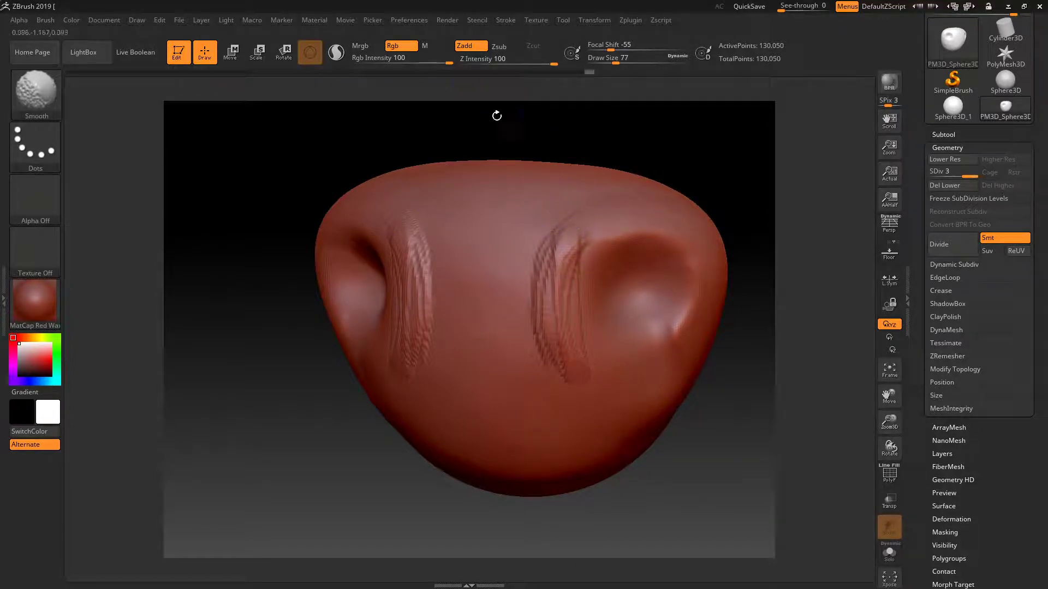
type("3")
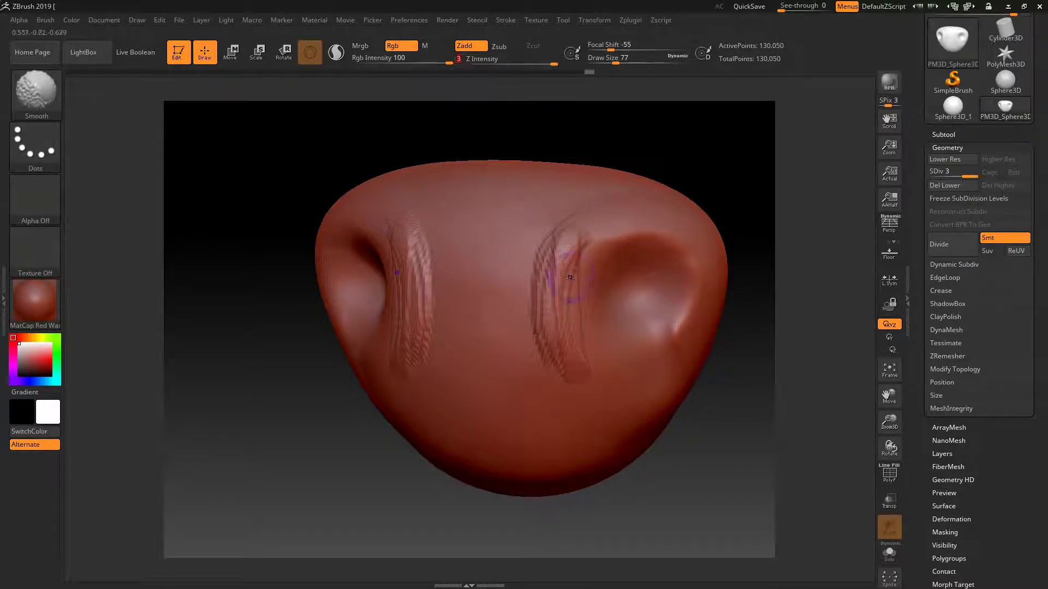
left_click_drag(569, 278, 562, 245, "shift")
- Raise the smoothing strength from 4 to 30
key("ctrl")
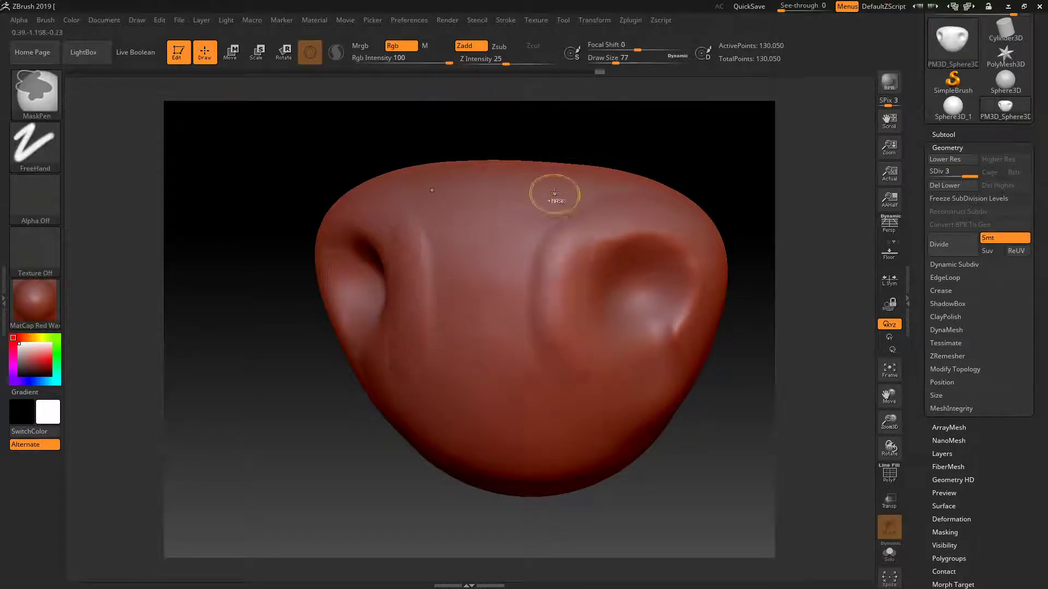
mouse_move(505, 64)
left_mouse_down()
mouse_move(546, 64)
mouse_move(477, 64)
left_mouse_up()
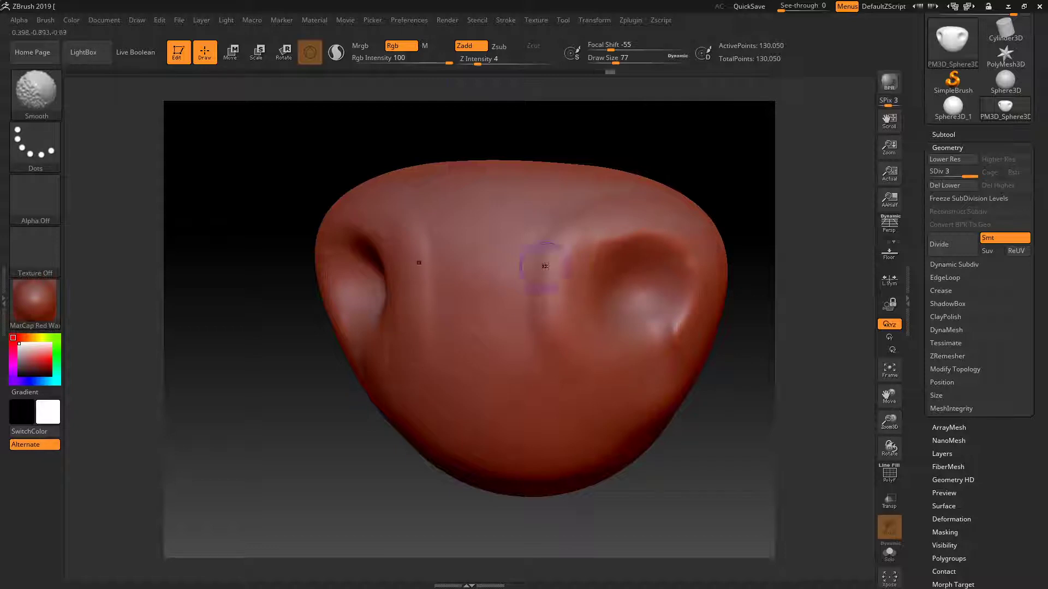
left_click_drag(478, 64, 510, 64)
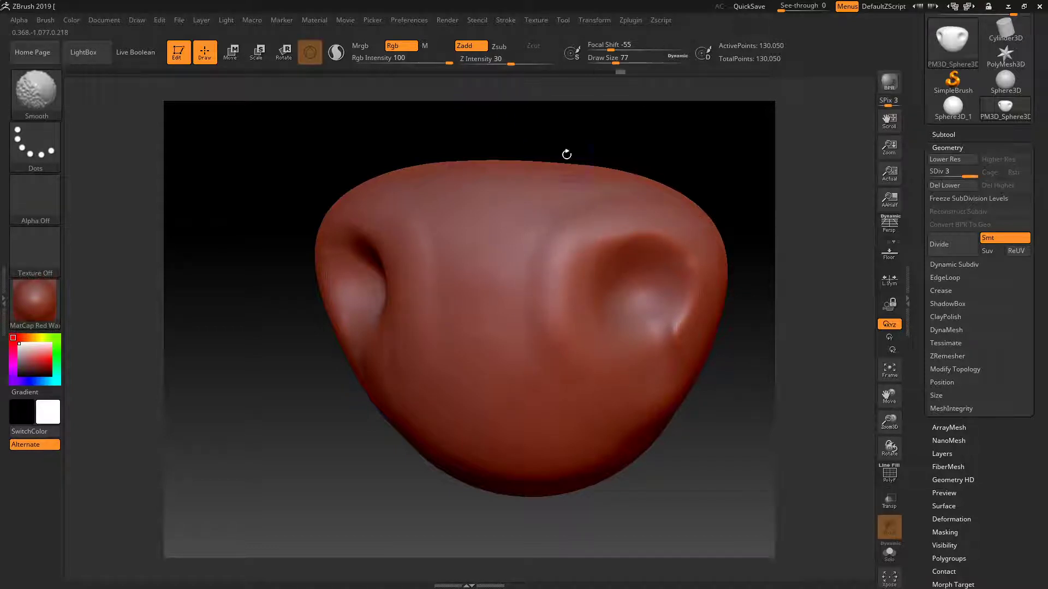
key("shift")
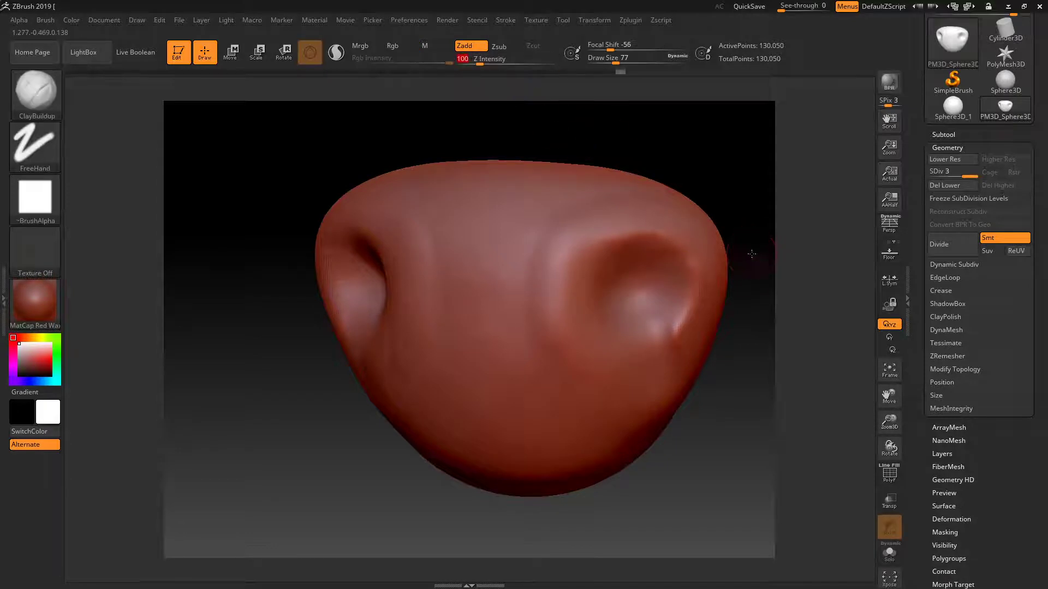
- Build up clay along the nostril creases, adding small ridges at both sides
left_click_drag(751, 253, 764, 354)
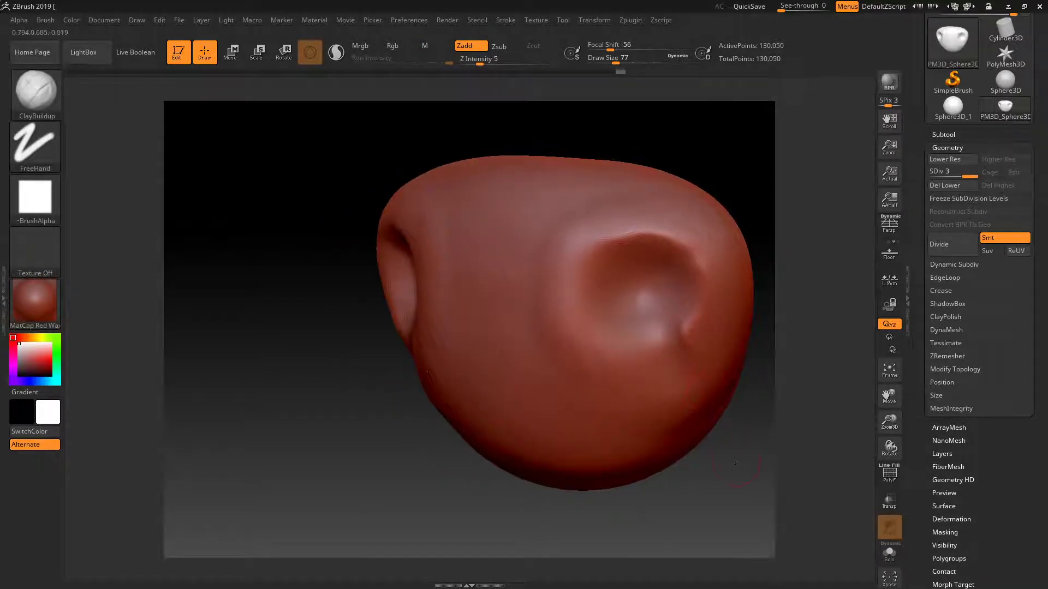
left_click_drag(732, 431, 665, 477)
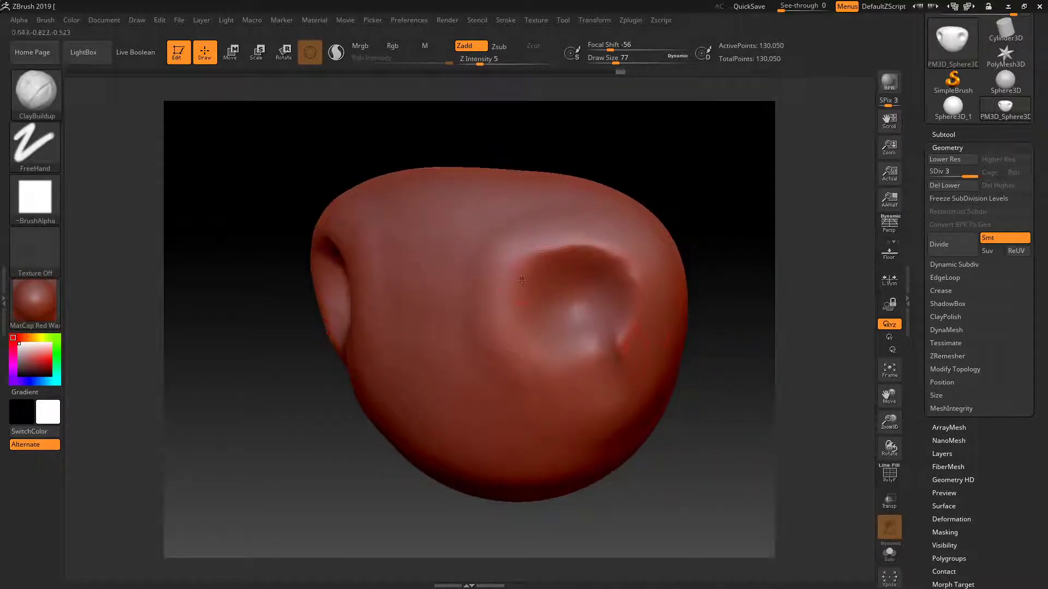
left_click_drag(700, 264, 739, 231)
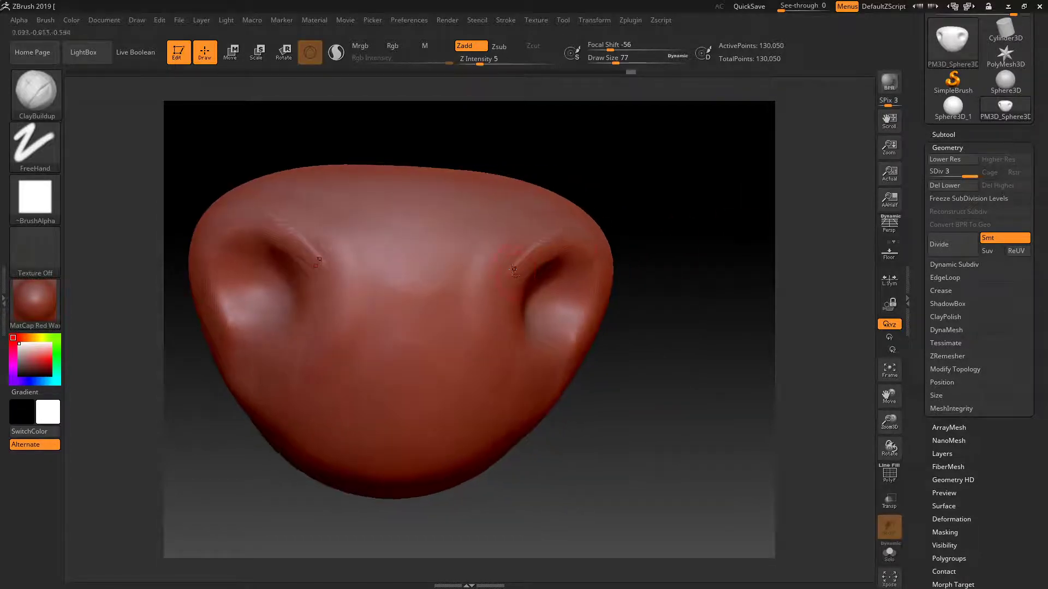
left_click_drag(530, 252, 521, 278)
left_click_drag(653, 327, 710, 332)
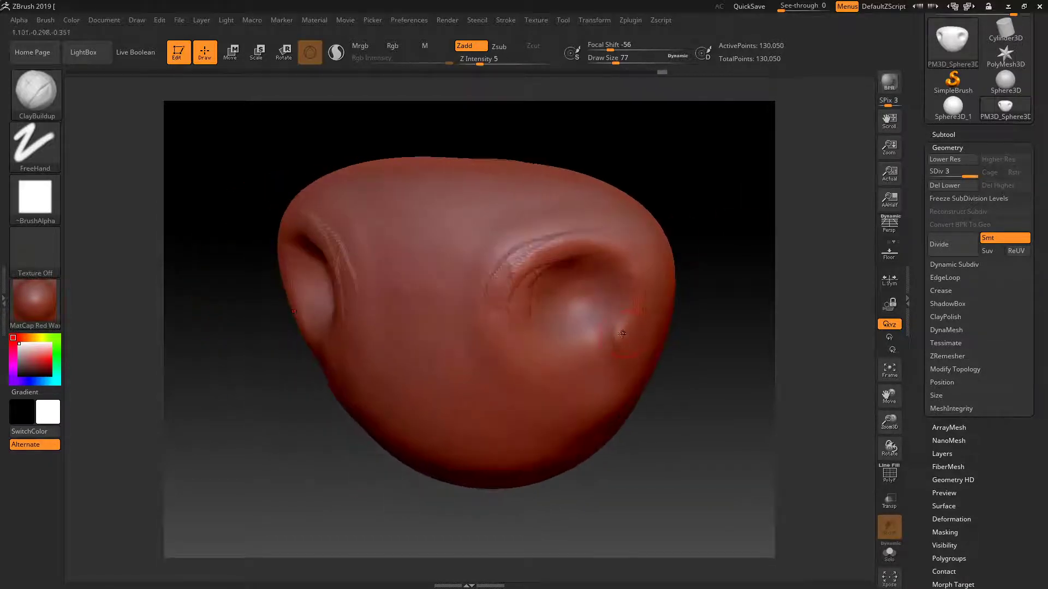
left_click_drag(748, 304, 704, 305)
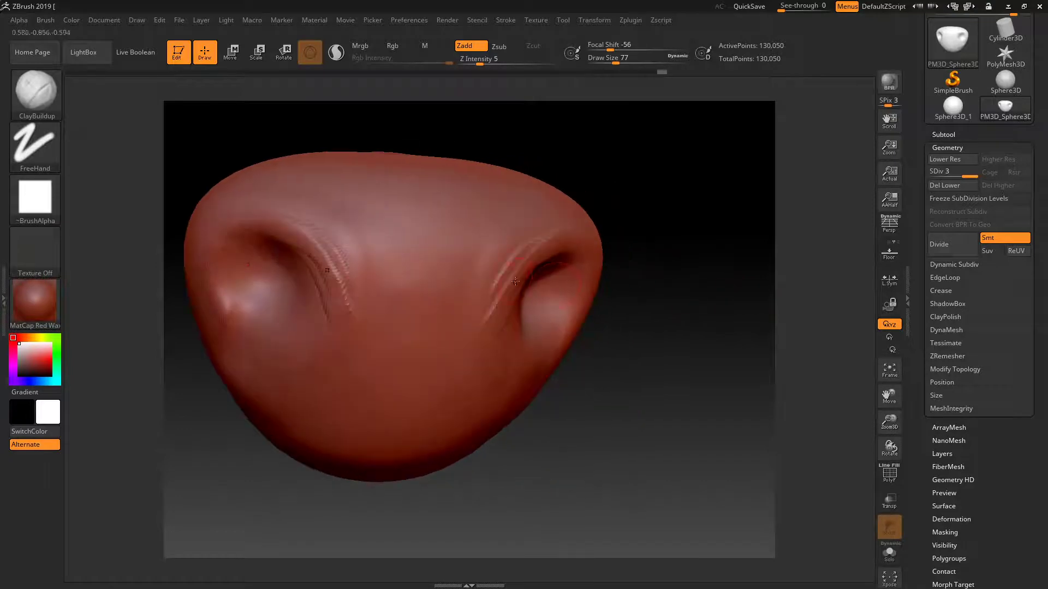
left_click_drag(493, 275, 486, 309)
left_click_drag(532, 246, 489, 273)
left_click_drag(676, 349, 576, 336)
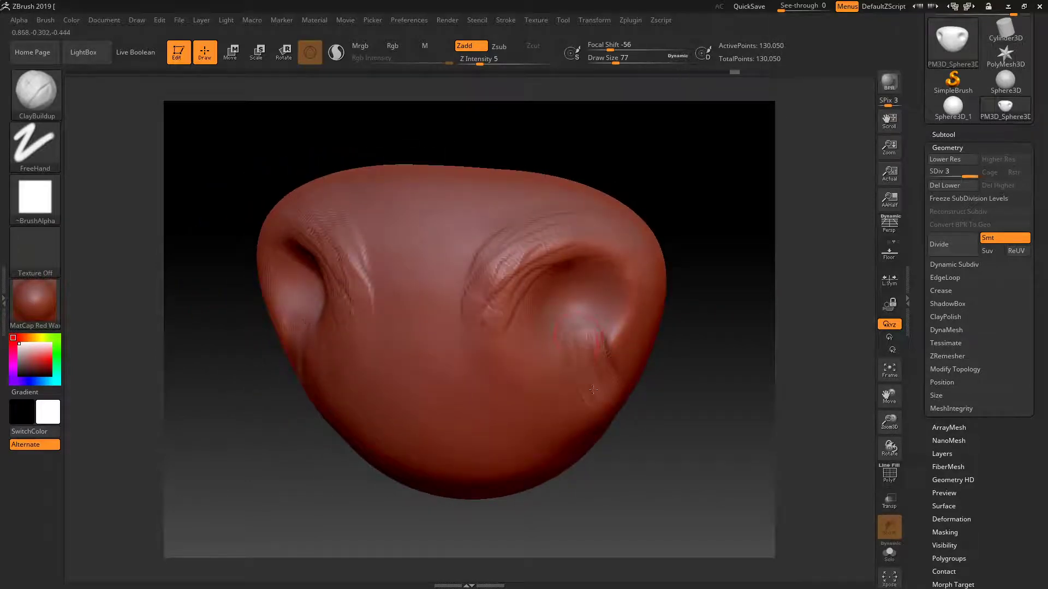
mouse_move(680, 449)
left_mouse_down()
mouse_move(575, 343)
mouse_move(441, 452)
left_mouse_up()
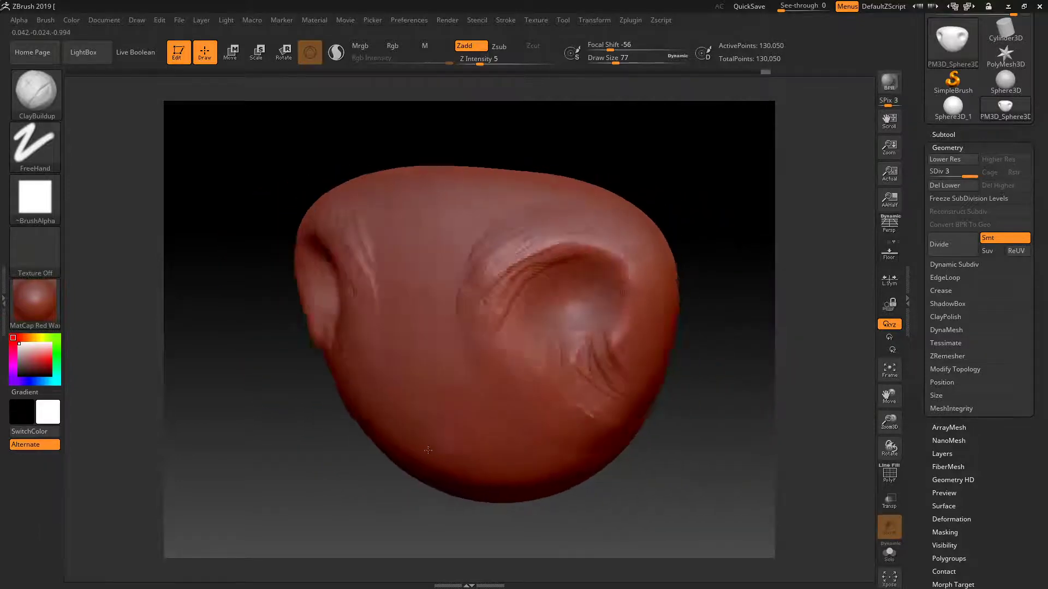
- Smooth away the round bump and nostril ridges, ending in a front view
key("shift")
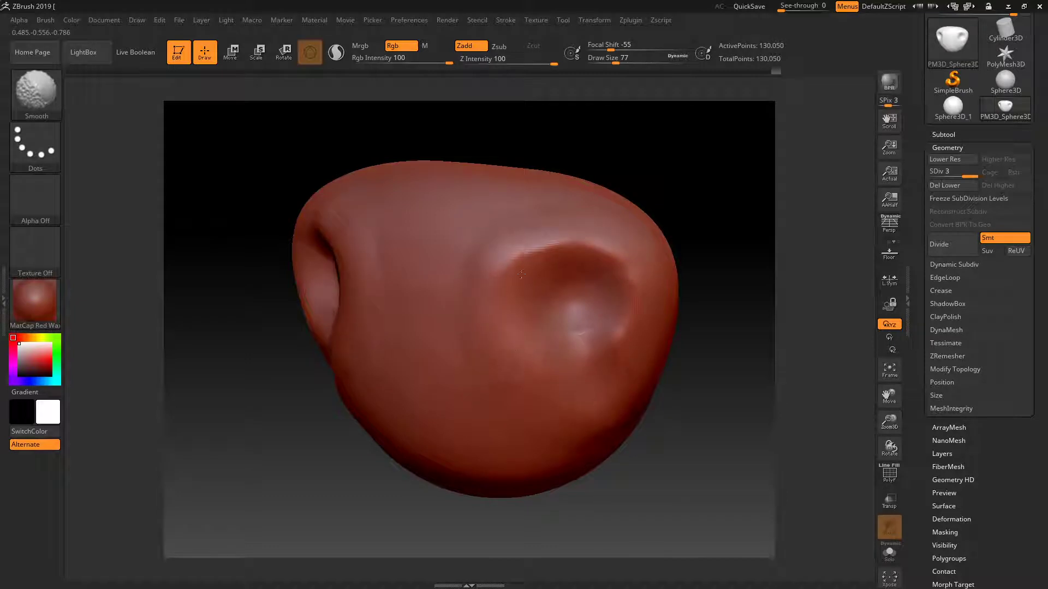
key("shift")
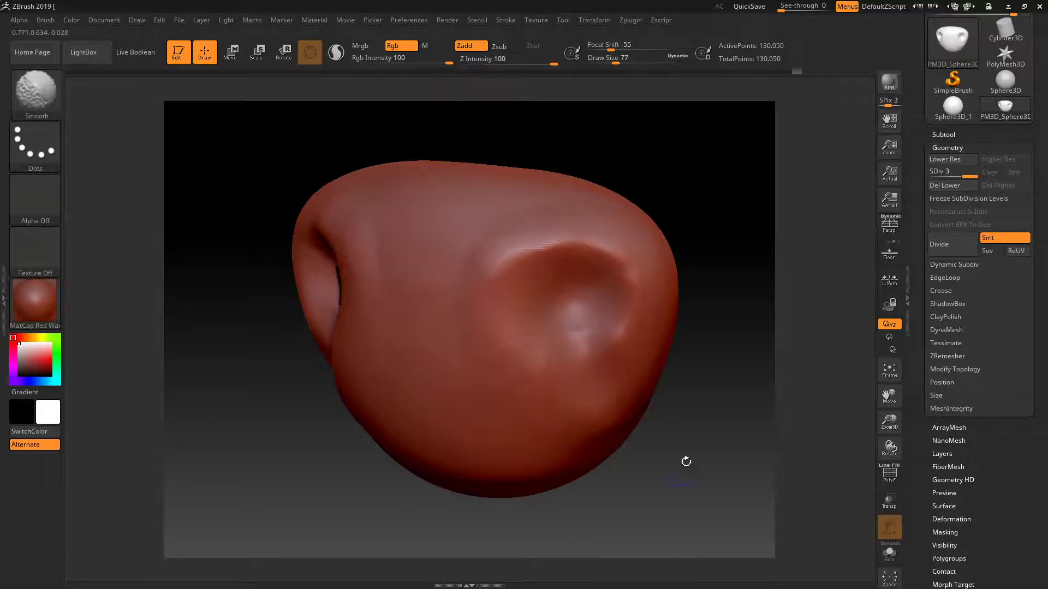
key("shift")
left_click_drag(632, 441, 651, 475)
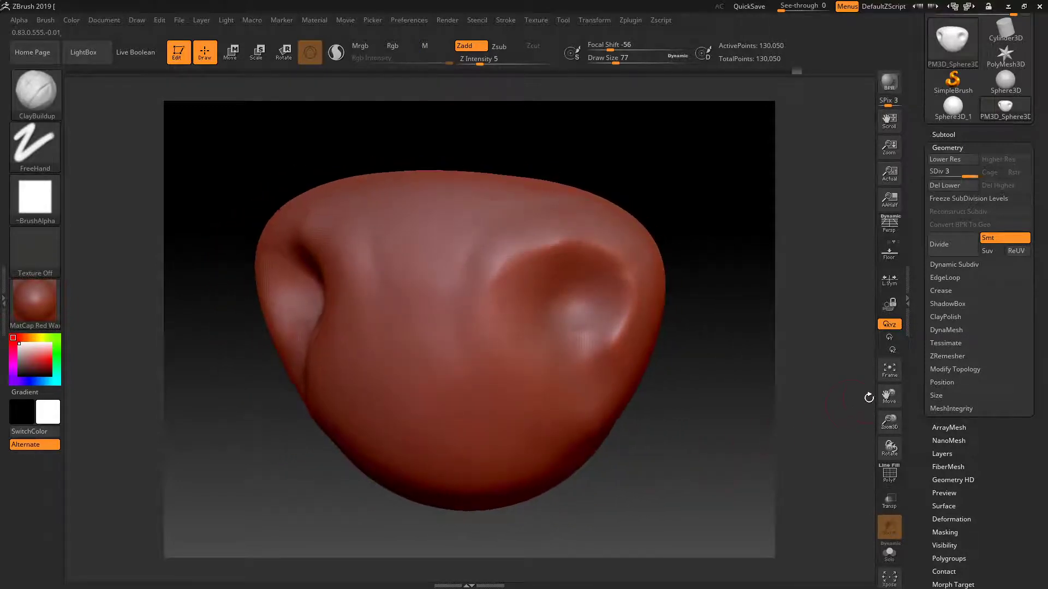
left_click_drag(879, 394, 889, 397)
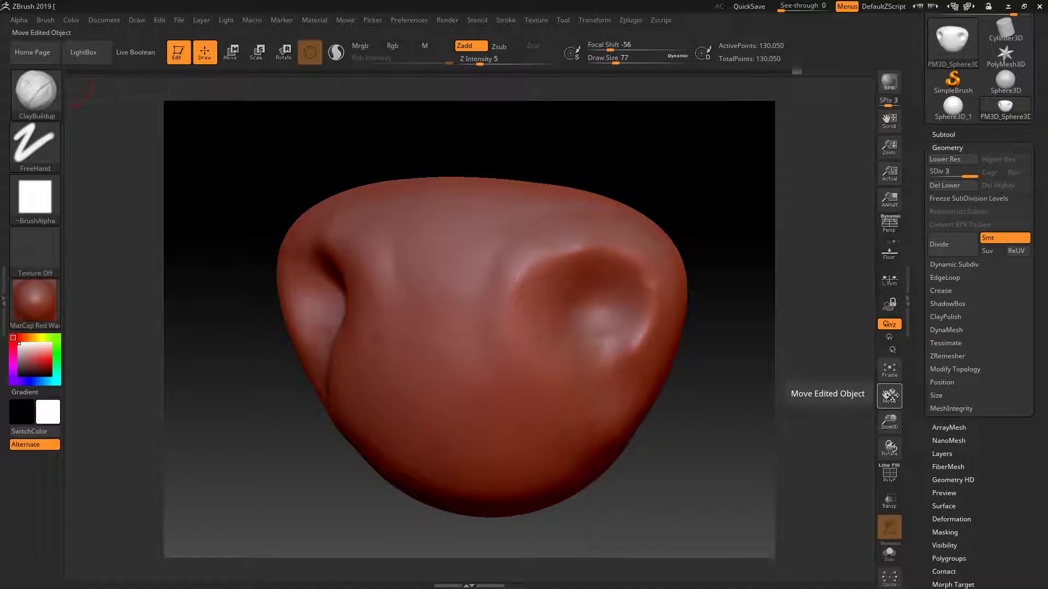
key("shift")
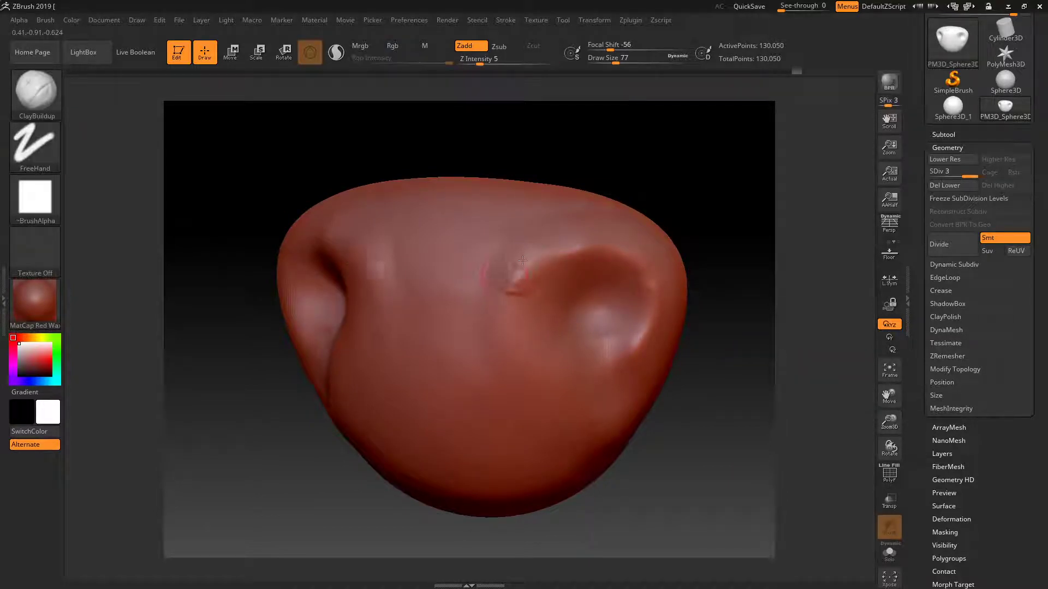
left_click_drag(522, 260, 537, 263)
right_click_drag(573, 307, 491, 269, "shift")
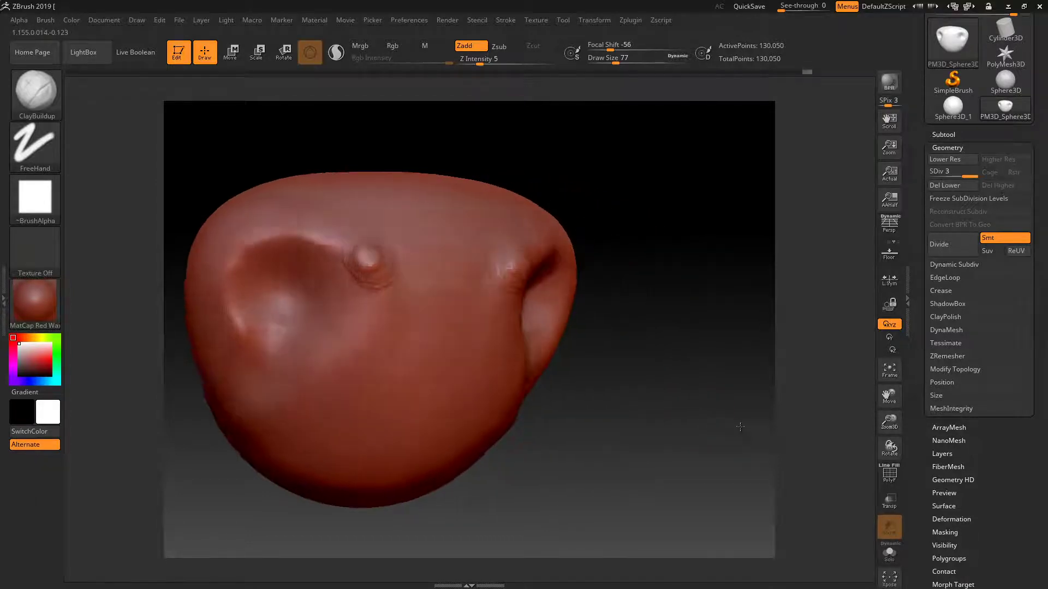
left_click_drag(491, 269, 507, 280, "shift")
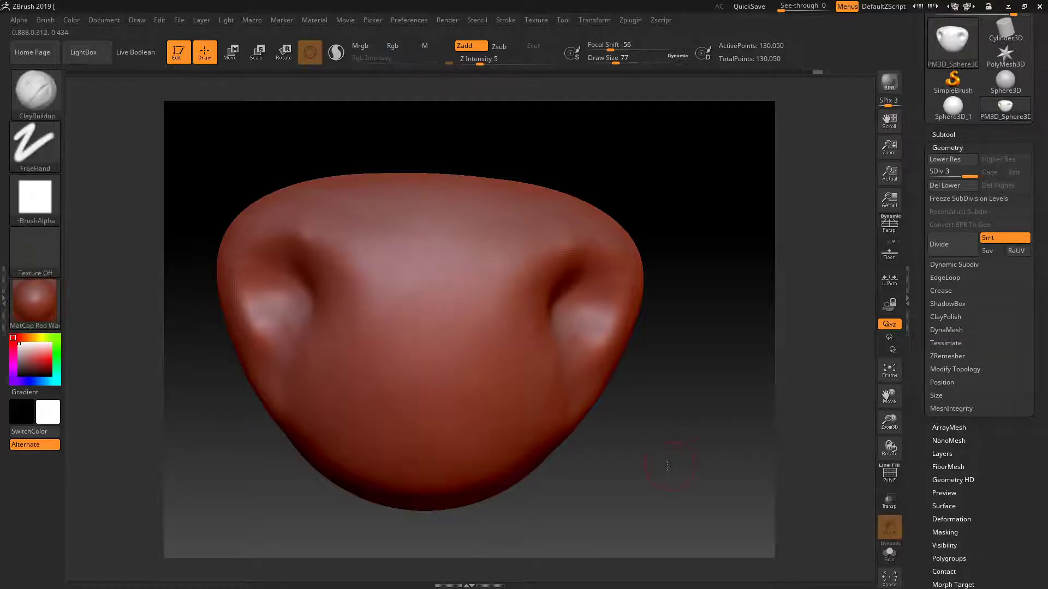
right_click_drag(478, 328, 523, 364)
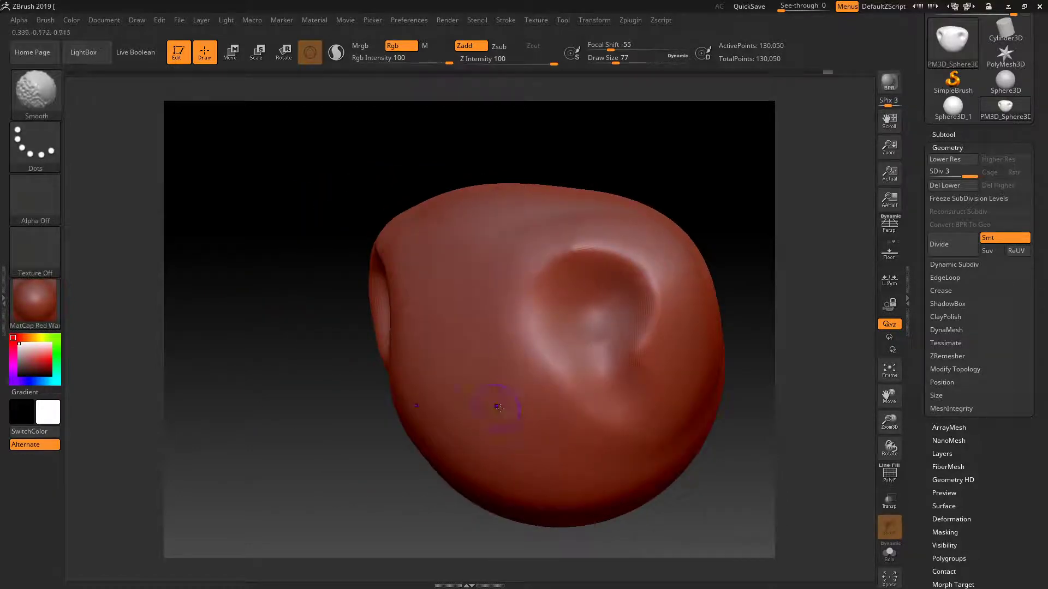
right_click_drag(674, 244, 683, 212, "shift")
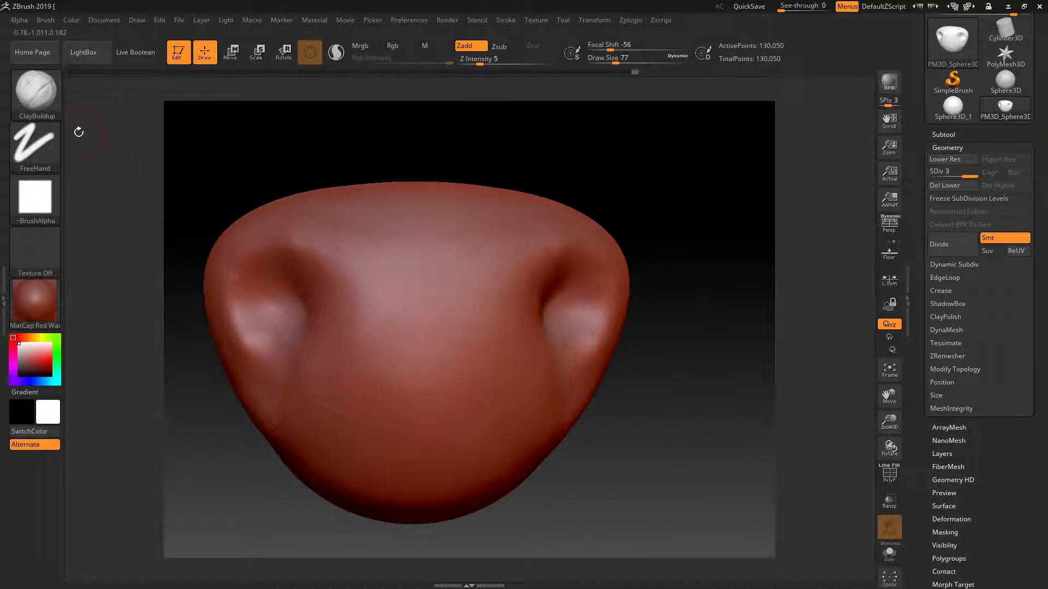
- Choose the ClayTubes brush and lay strokes along both nostrils
left_click(41, 98)
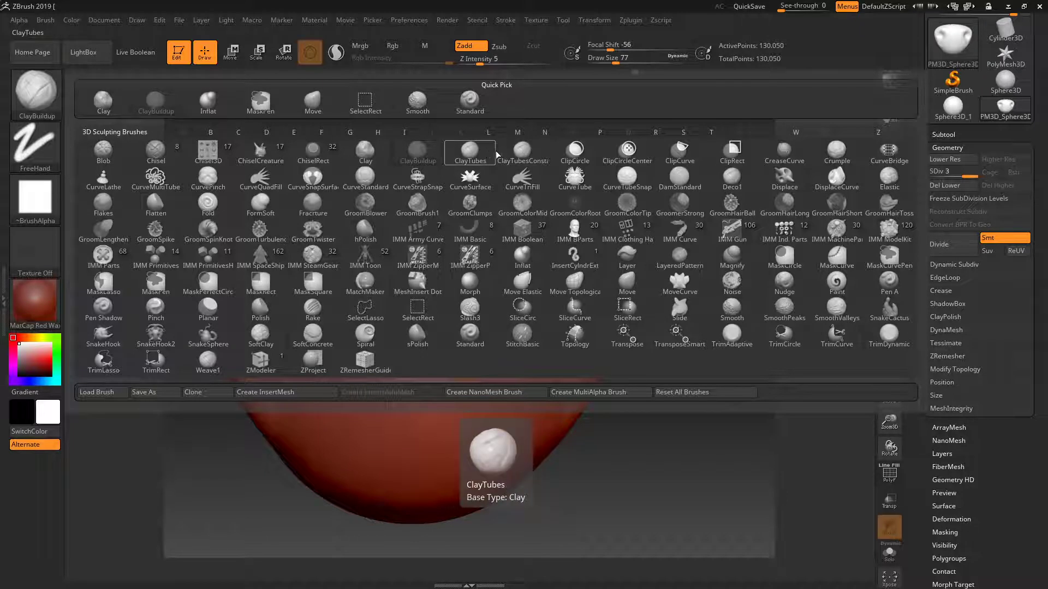
left_click(479, 161)
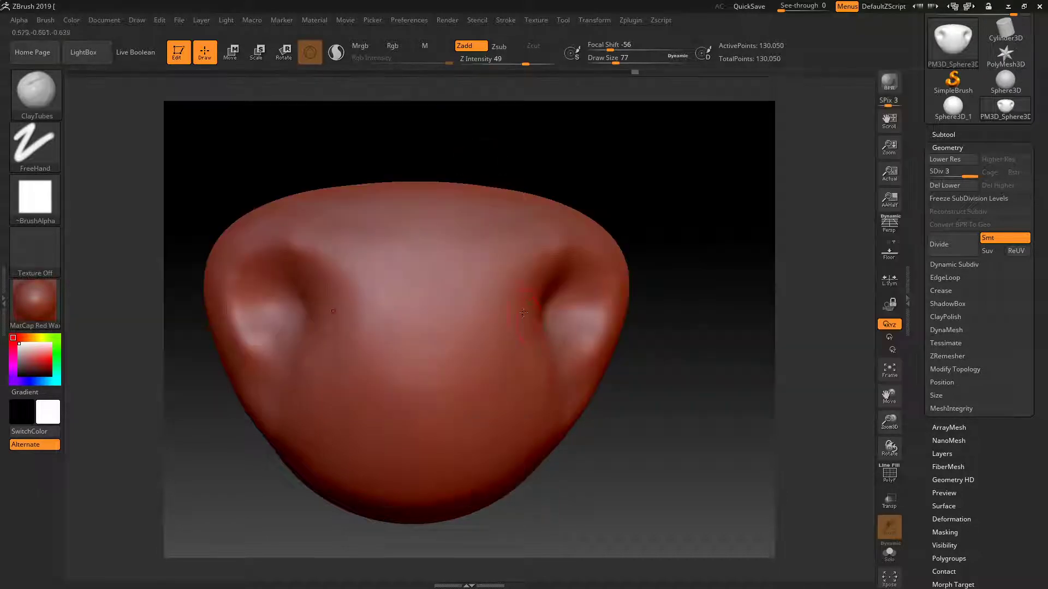
left_click_drag(548, 251, 518, 354)
left_click_drag(532, 256, 508, 321)
- Smooth away the ClayTubes ridges and bring up the brush palette
right_click_drag(508, 322, 574, 239)
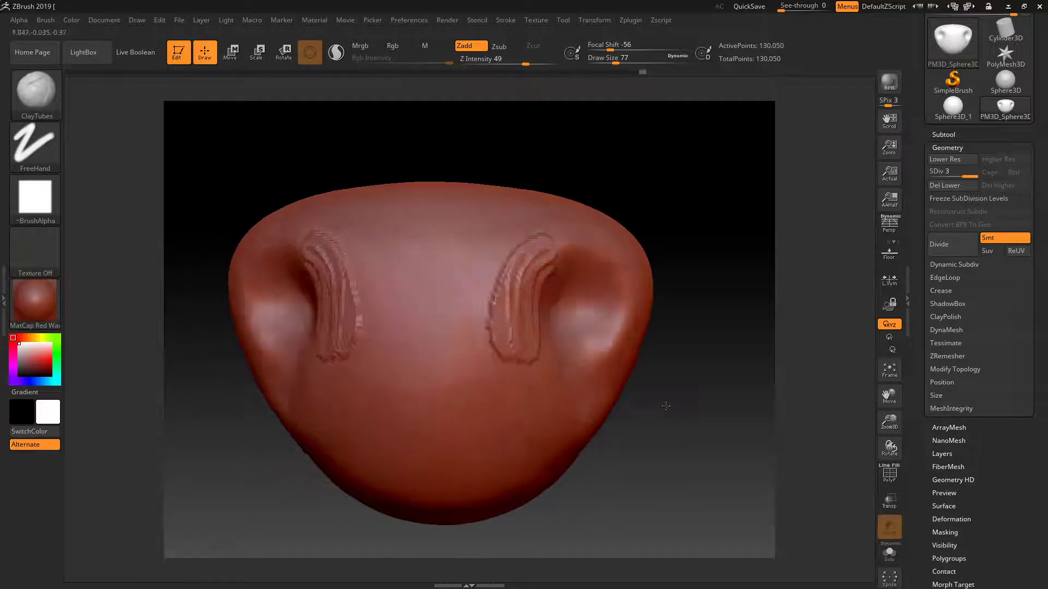
left_click_drag(532, 318, 537, 349, "shift")
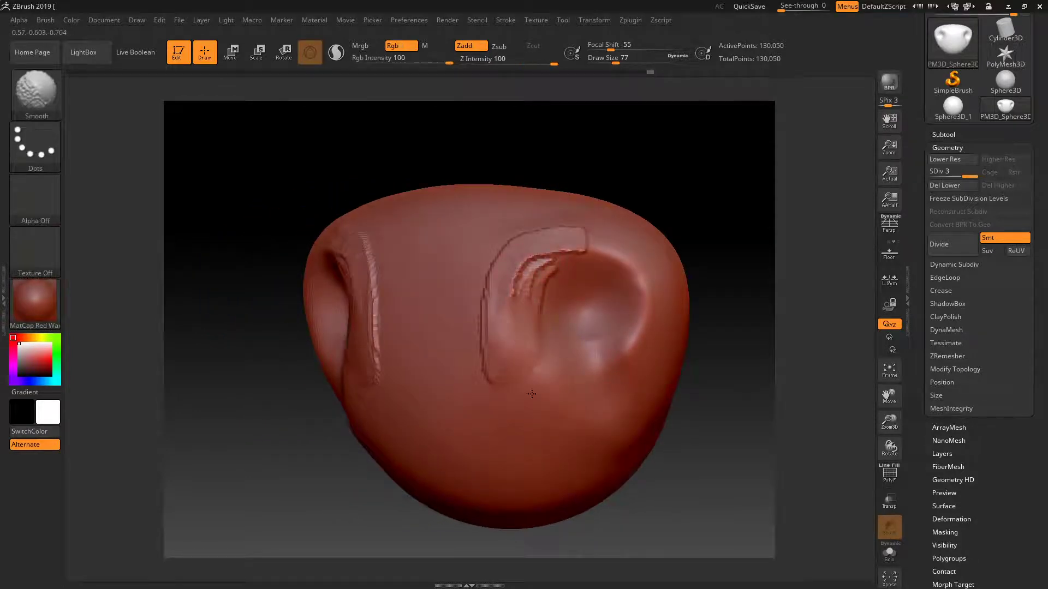
mouse_move(486, 382)
left_mouse_down("shift")
mouse_move(486, 327)
mouse_move(562, 234)
left_mouse_up("shift")
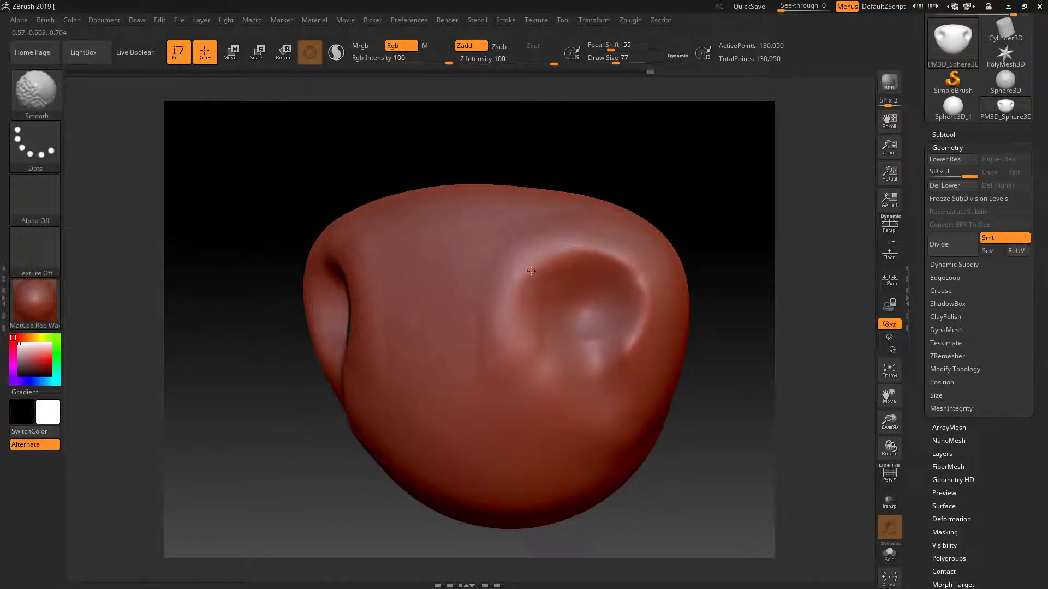
key("b")
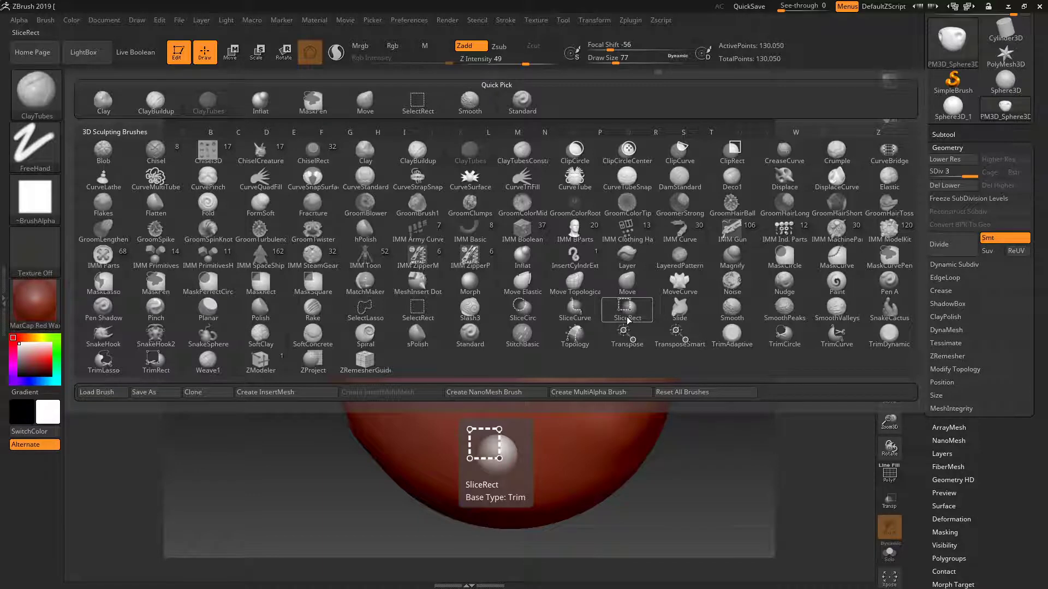
- Choose TrimDynamic, flatten a patch on the underside, and set Draw Size to 415
key("t")
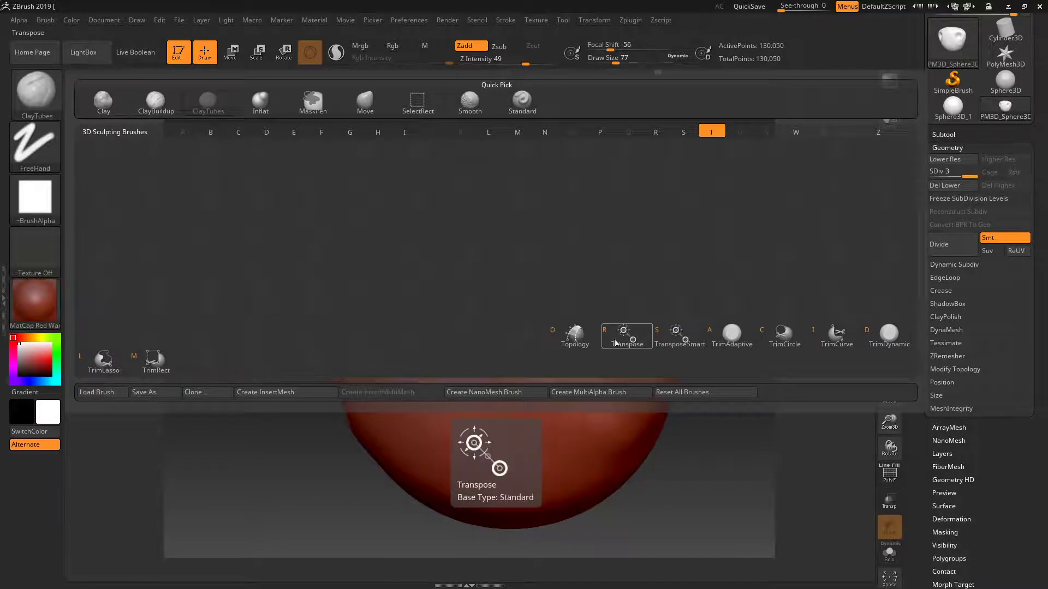
left_click(892, 339)
key("space")
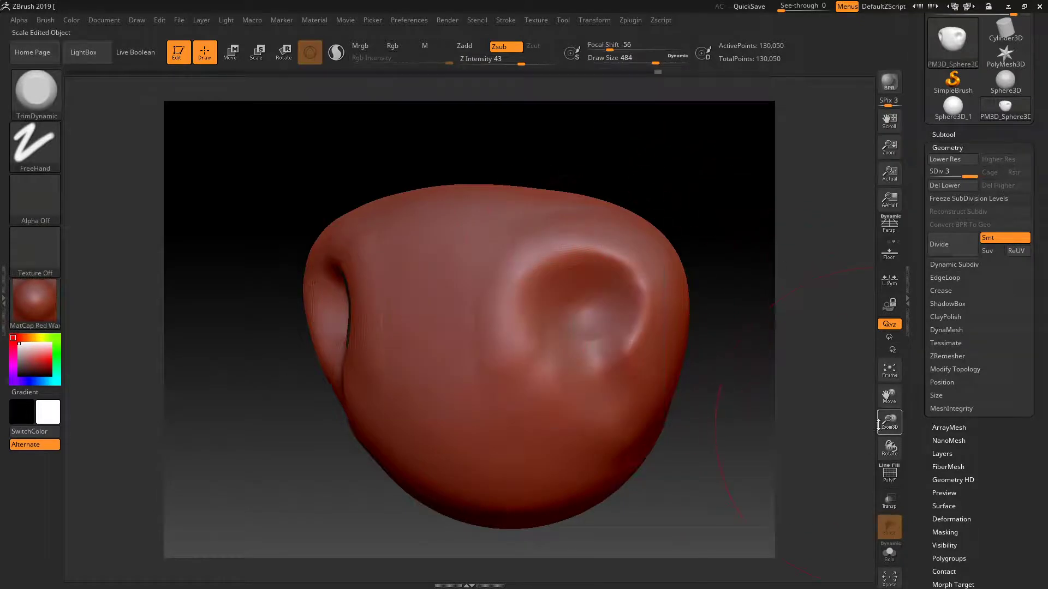
mouse_move(728, 403)
left_mouse_down()
mouse_move(725, 322)
mouse_move(713, 327)
left_mouse_up()
mouse_move(518, 401)
left_mouse_down()
mouse_move(533, 419)
mouse_move(524, 436)
left_mouse_up()
key("space")
left_click_drag(532, 396, 512, 398)
- Enlarge and refine the trimmed flat disc on the underside, returning to front view
left_click_drag(578, 435, 670, 496)
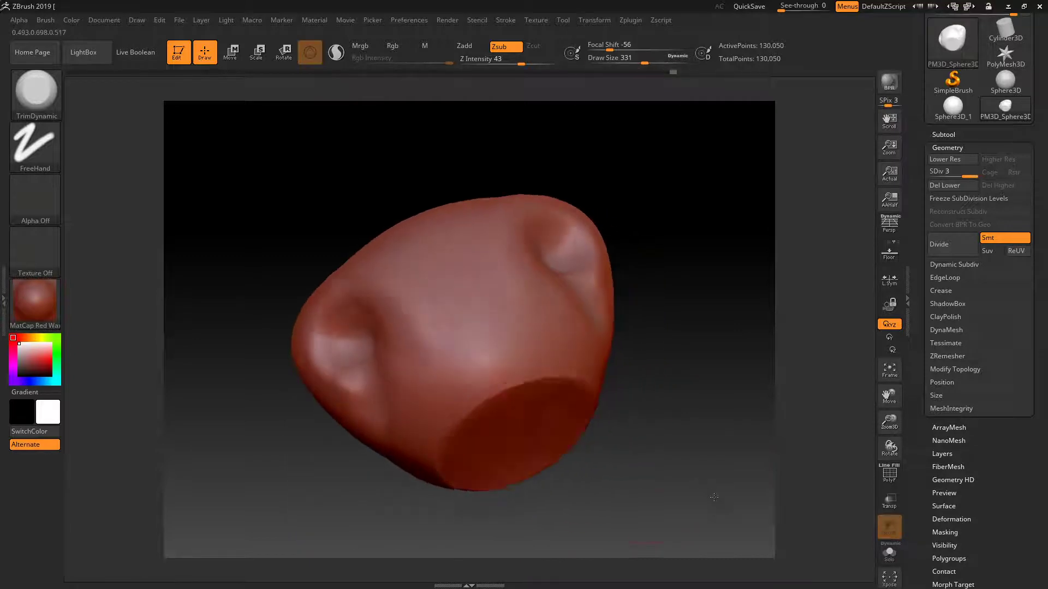
left_click_drag(557, 462, 551, 444)
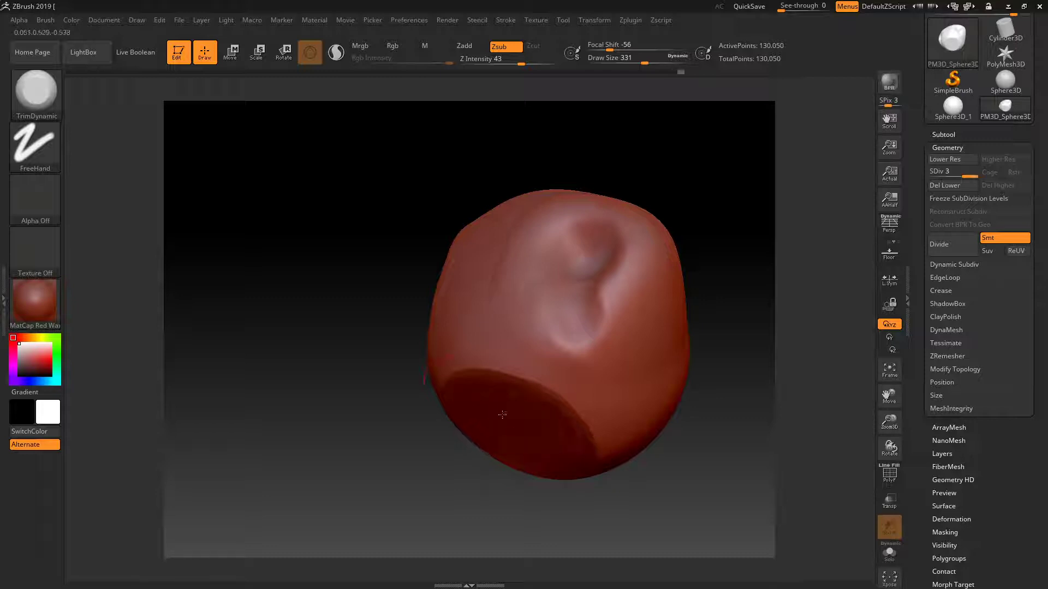
mouse_move(415, 371)
left_mouse_down()
mouse_move(388, 311)
mouse_move(594, 405)
mouse_move(534, 360)
left_mouse_up()
left_click_drag(518, 306, 506, 303)
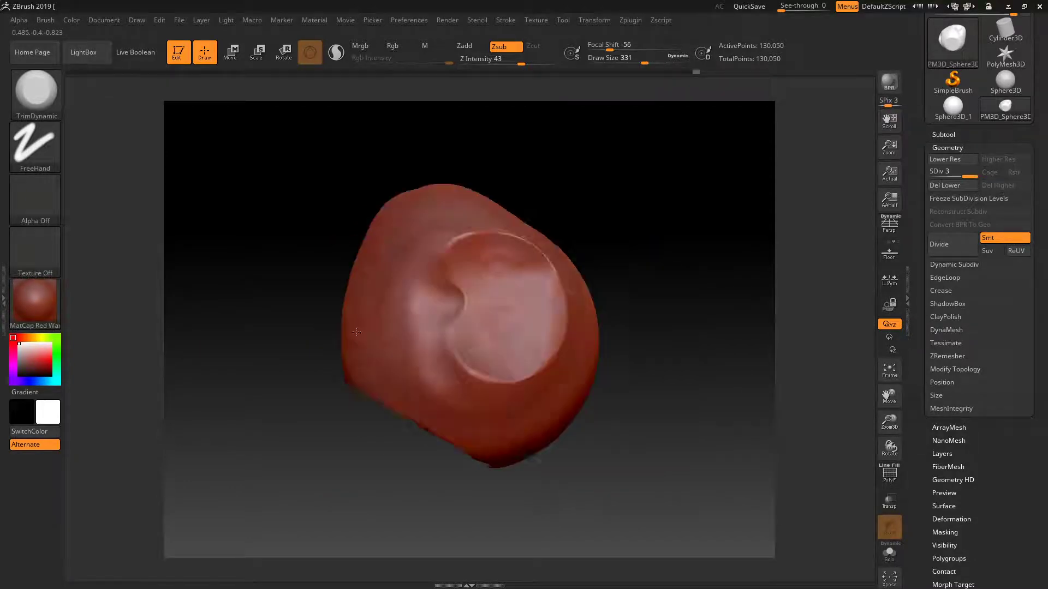
mouse_move(393, 306)
left_mouse_down()
mouse_move(380, 360)
mouse_move(387, 461)
left_mouse_up()
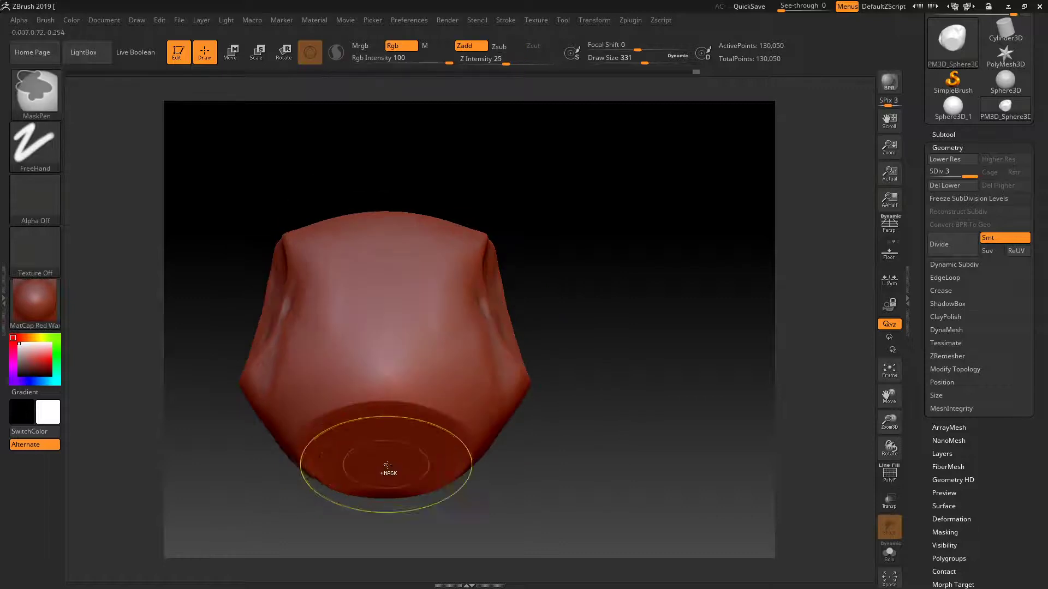
mouse_move(614, 388)
left_mouse_down()
mouse_move(486, 395)
mouse_move(474, 376)
left_mouse_up()
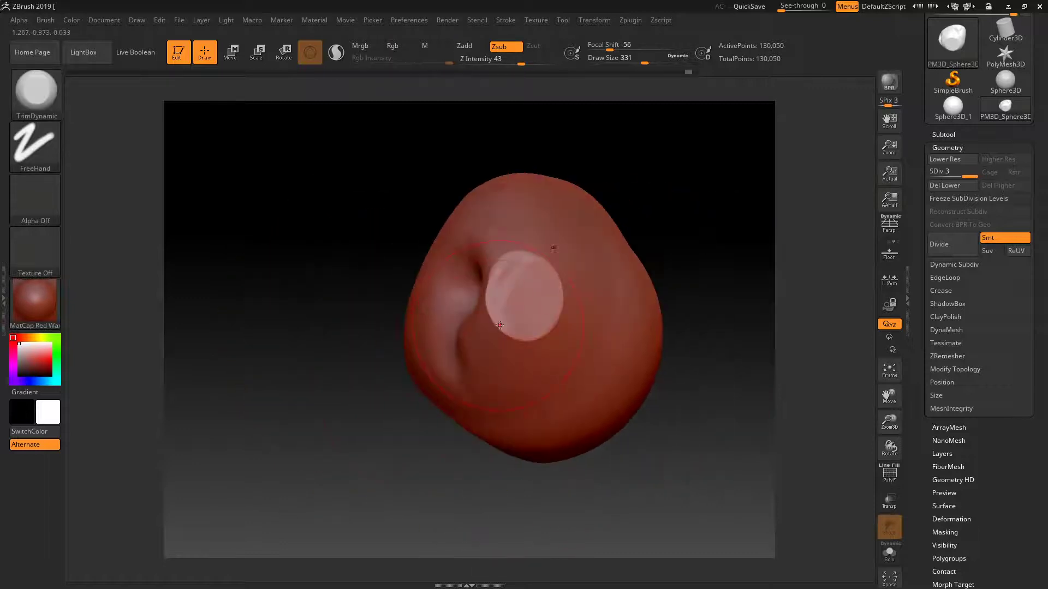
mouse_move(481, 328)
left_mouse_down()
mouse_move(513, 306)
mouse_move(543, 306)
left_mouse_up()
left_click_drag(397, 339, 379, 342, "shift")
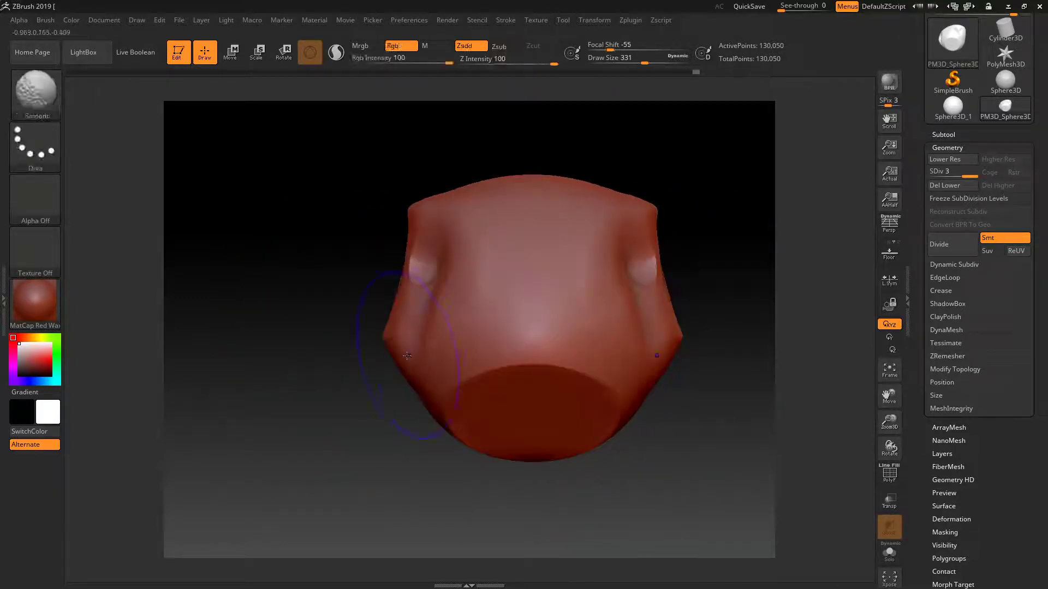
left_click_drag(298, 358, 264, 340, "shift")
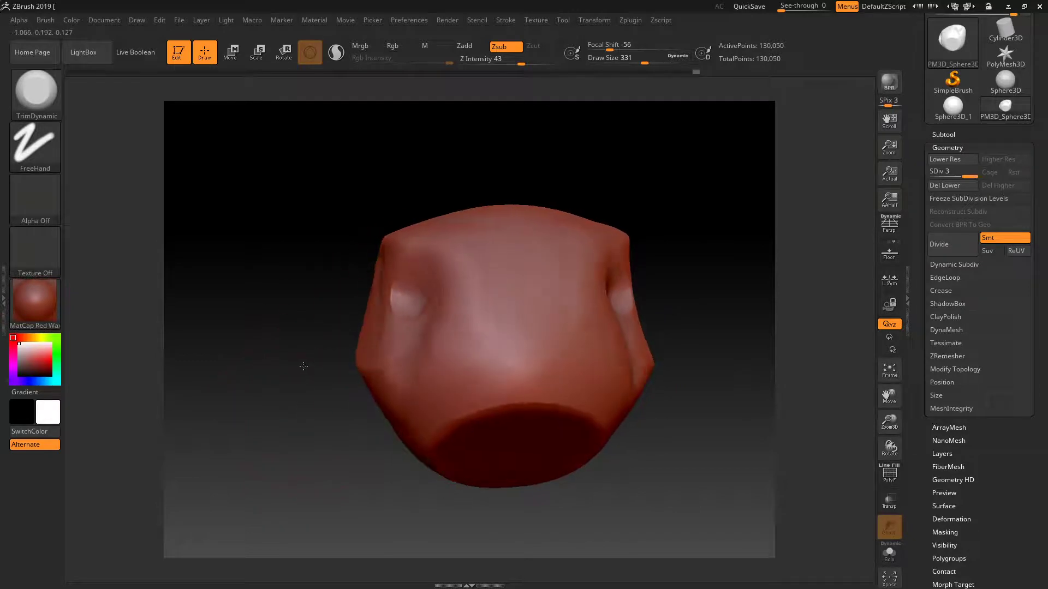
left_click(48, 100)
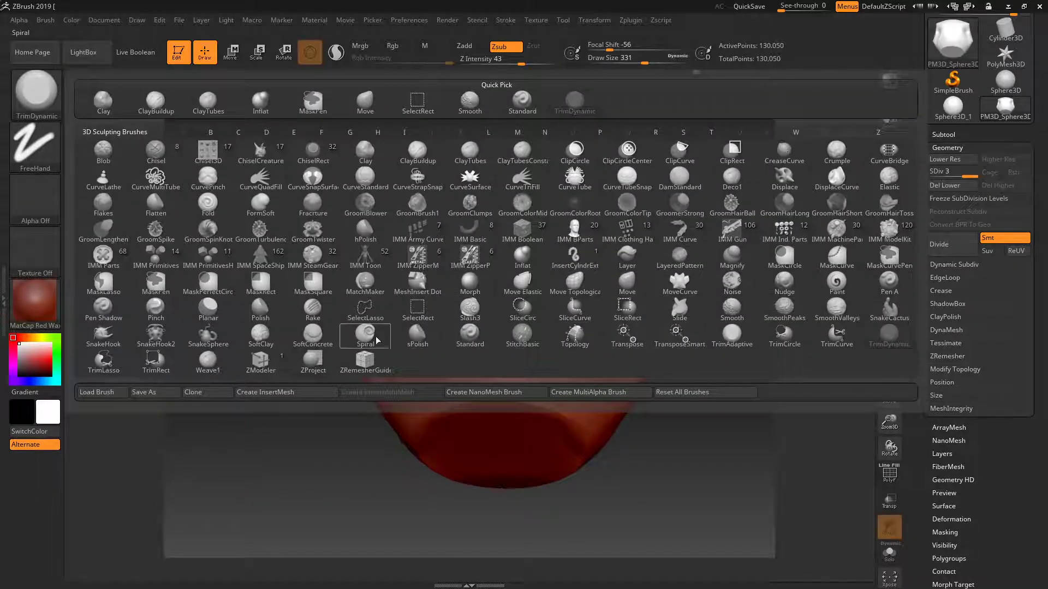
- Trim a large flat area with TrimAdaptive at Draw Size 202
left_click(730, 337)
mouse_move(713, 403)
left_mouse_down()
mouse_move(681, 416)
mouse_move(672, 392)
mouse_move(681, 392)
mouse_move(600, 327)
left_mouse_up()
key("space")
mouse_move(546, 355)
left_mouse_down()
mouse_move(520, 297)
mouse_move(535, 307)
left_mouse_up()
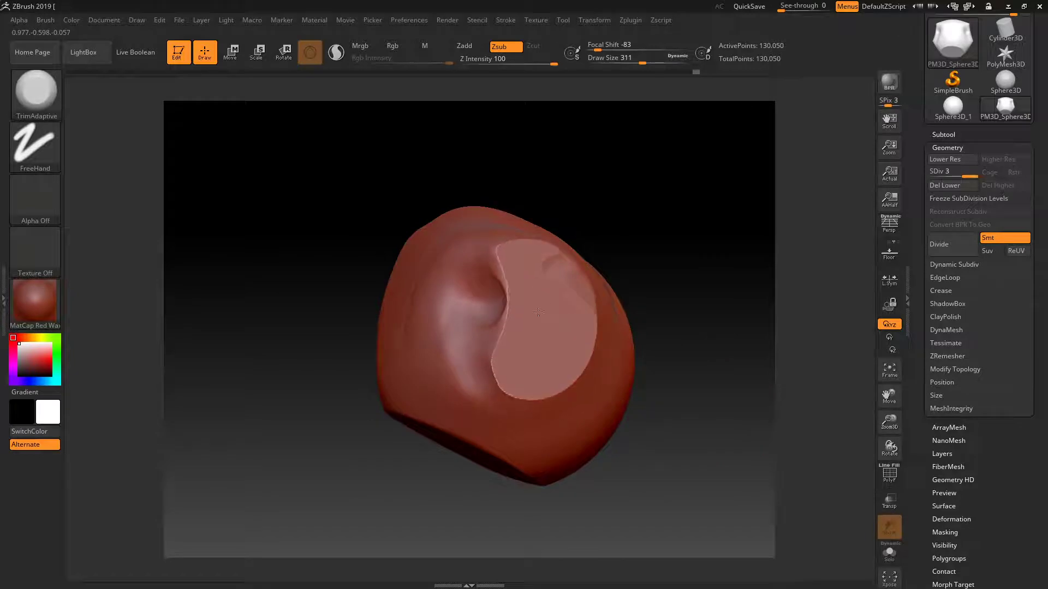
left_click_drag(644, 382, 671, 269)
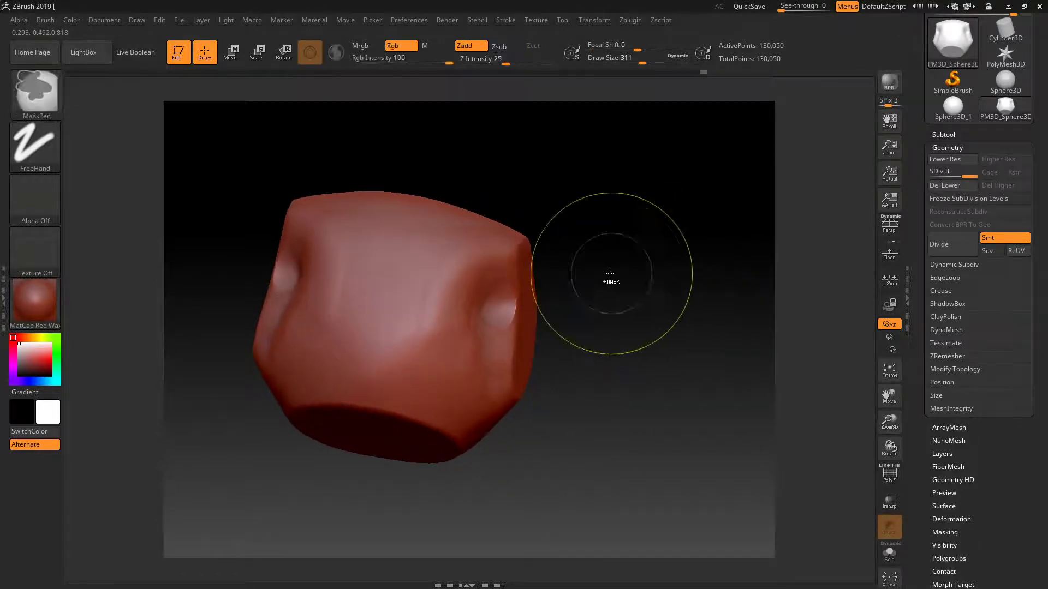
- Trim the block's right side flatter with TrimDynamic, then return to TrimAdaptive
left_click(57, 107)
left_click(882, 349)
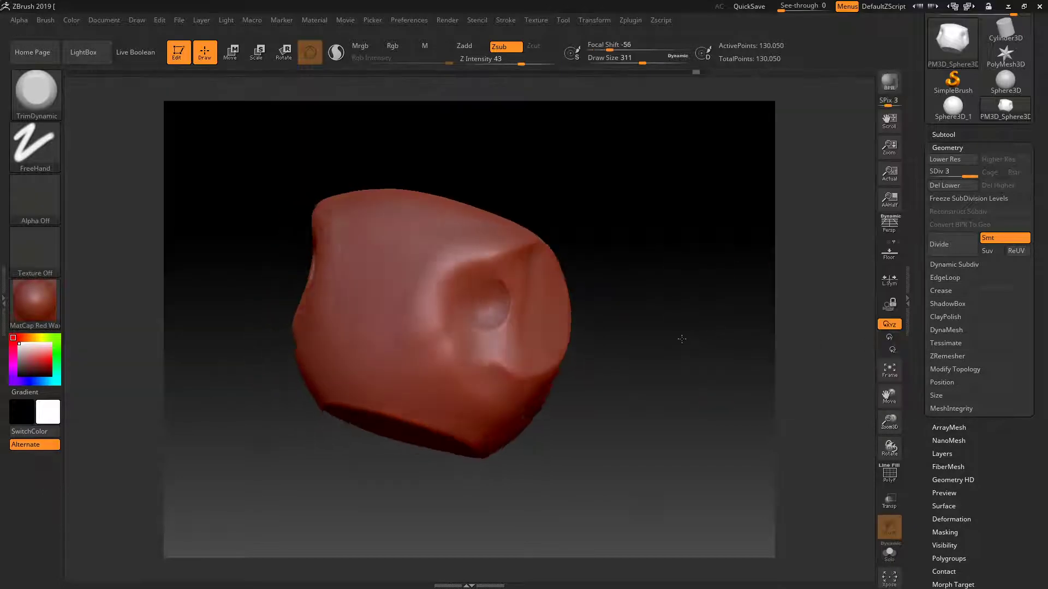
mouse_move(513, 327)
left_mouse_down()
mouse_move(530, 268)
mouse_move(518, 271)
mouse_move(544, 273)
left_mouse_up()
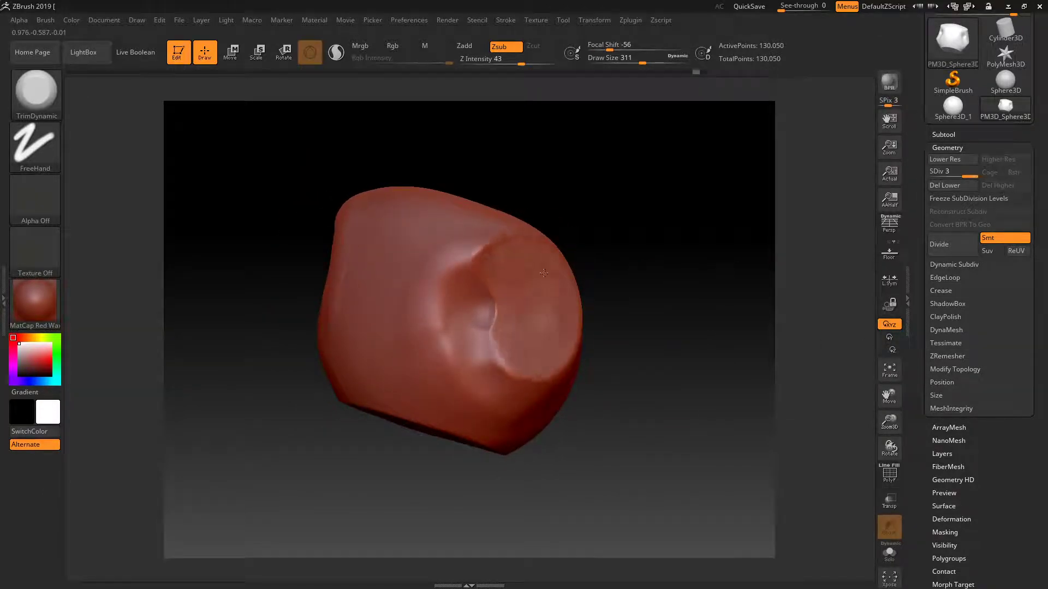
left_click(35, 91)
left_click(728, 346)
right_click_drag(568, 277, 546, 280)
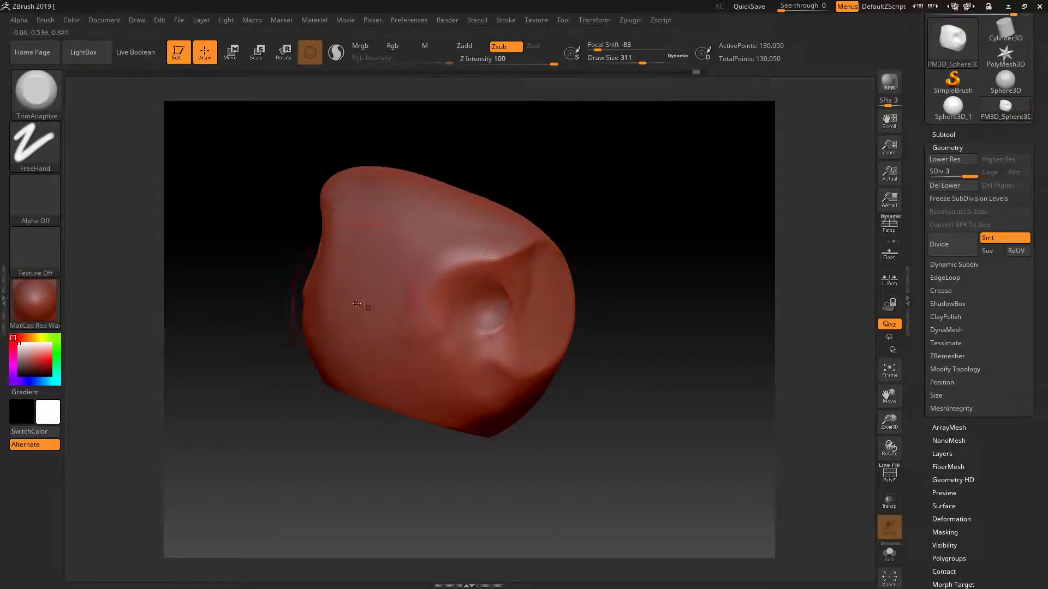
left_click_drag(265, 350, 384, 300)
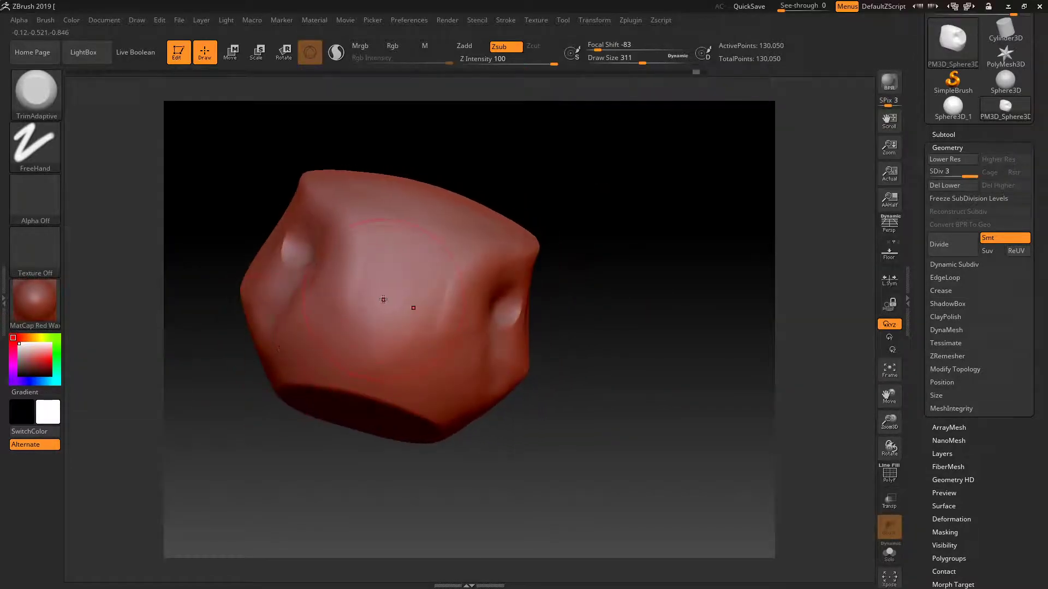
right_click_drag(295, 358, 247, 395)
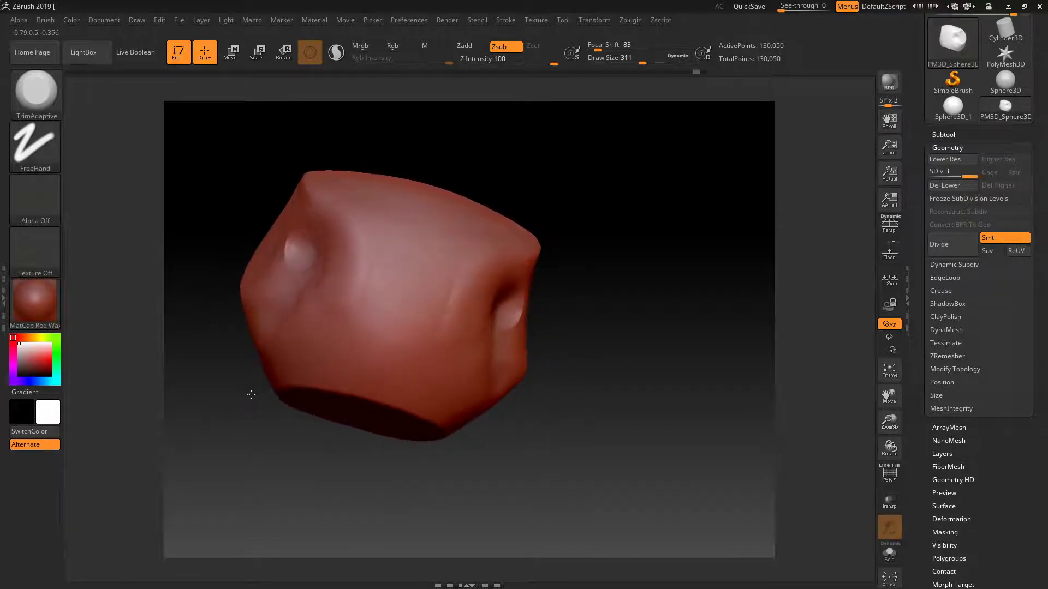
left_click_drag(247, 395, 410, 229)
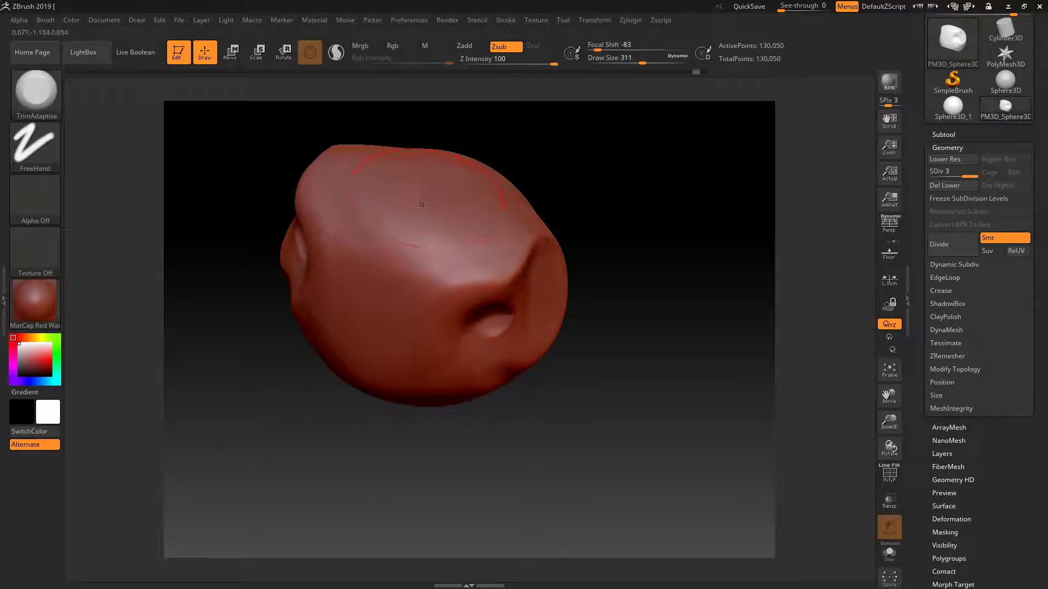
- Carve a groove and flatten the block's top, undoing both strokes
mouse_move(415, 201)
left_mouse_down()
mouse_move(556, 235)
mouse_move(640, 230)
mouse_move(587, 222)
mouse_move(649, 234)
left_mouse_up()
key("ctrl+z")
left_click_drag(378, 218, 322, 227)
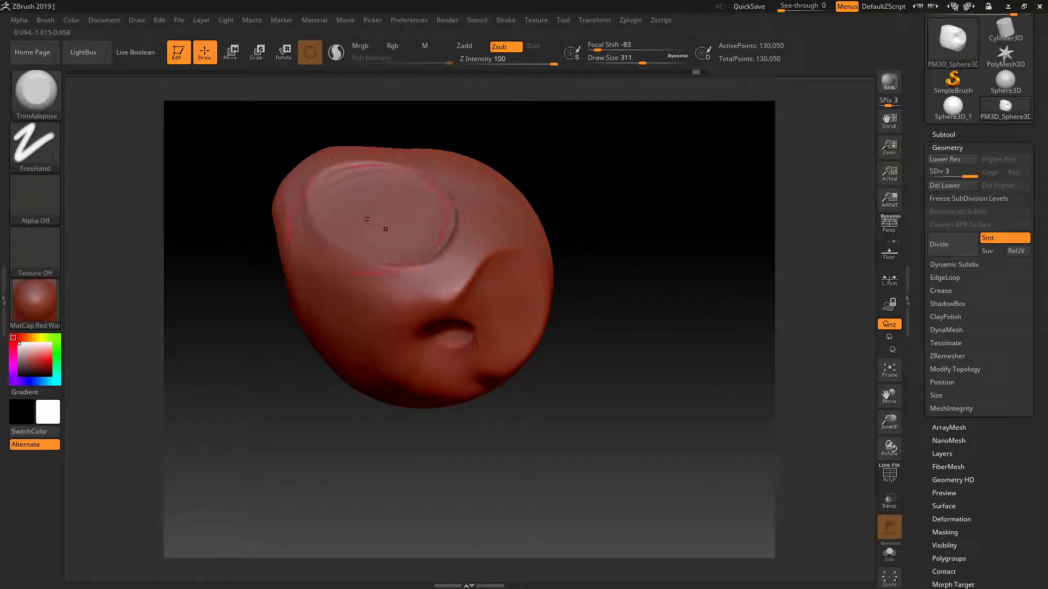
key("ctrl+z")
mouse_move(626, 260)
left_mouse_down()
mouse_move(503, 227)
mouse_move(519, 208)
mouse_move(557, 218)
left_mouse_up()
left_click(52, 101)
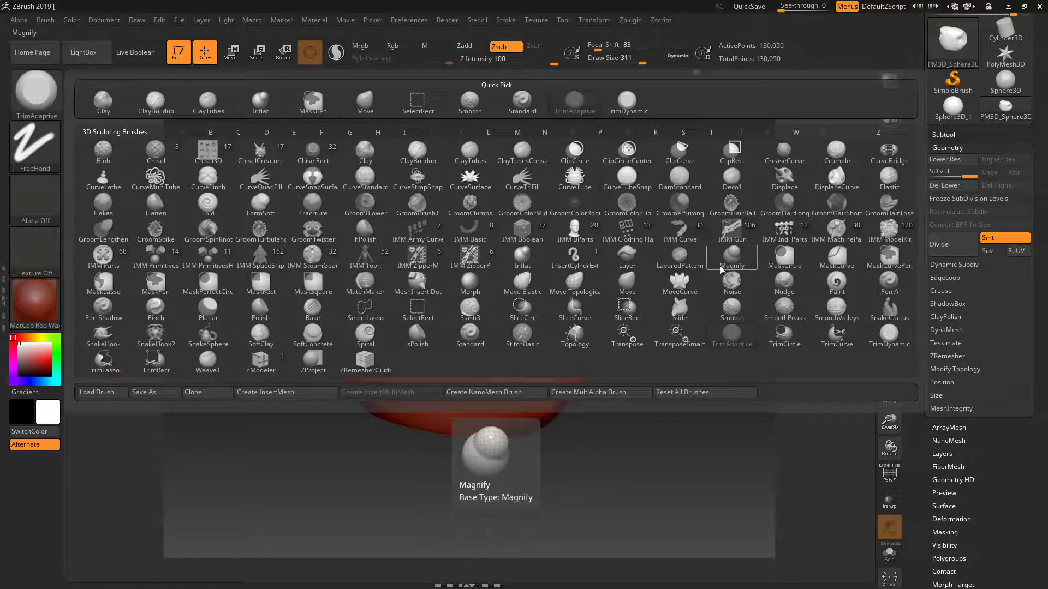
- Pinch a crease along the hollow's rim with the Pinch brush at size 104
key("p")
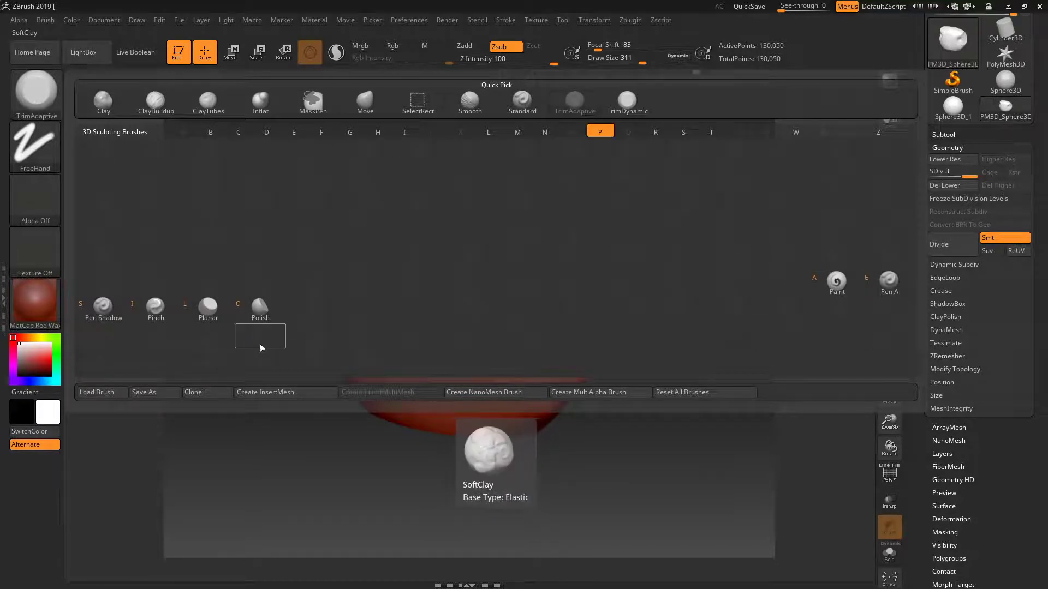
left_click(147, 317)
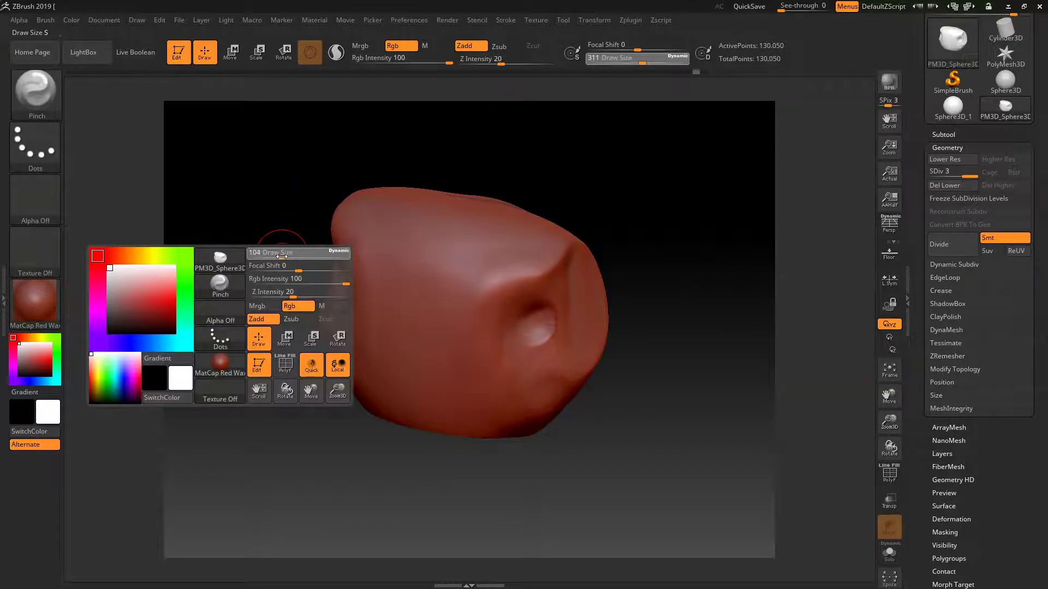
key("f")
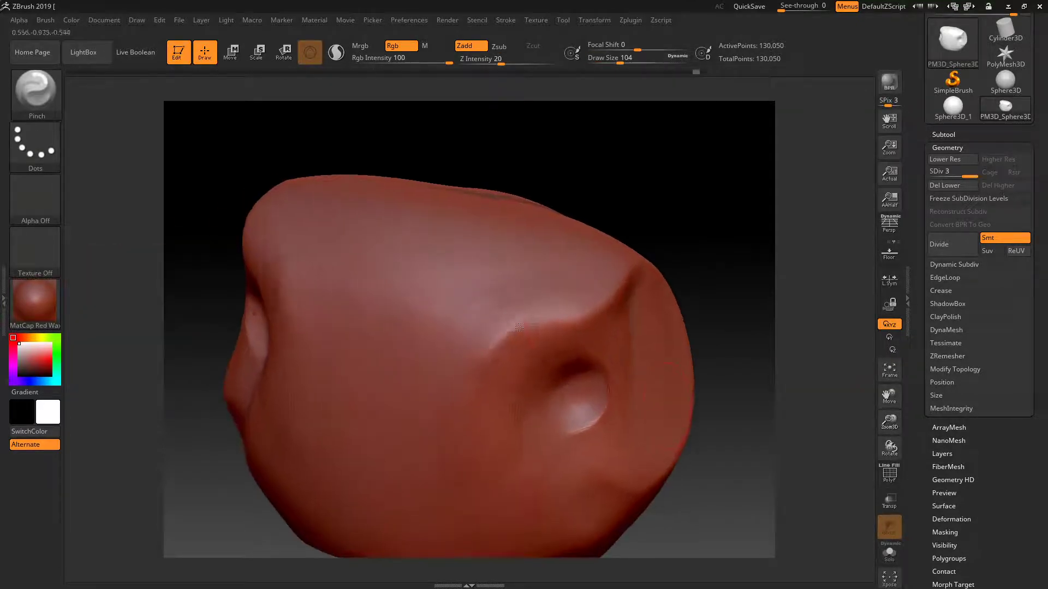
left_click_drag(562, 323, 500, 352)
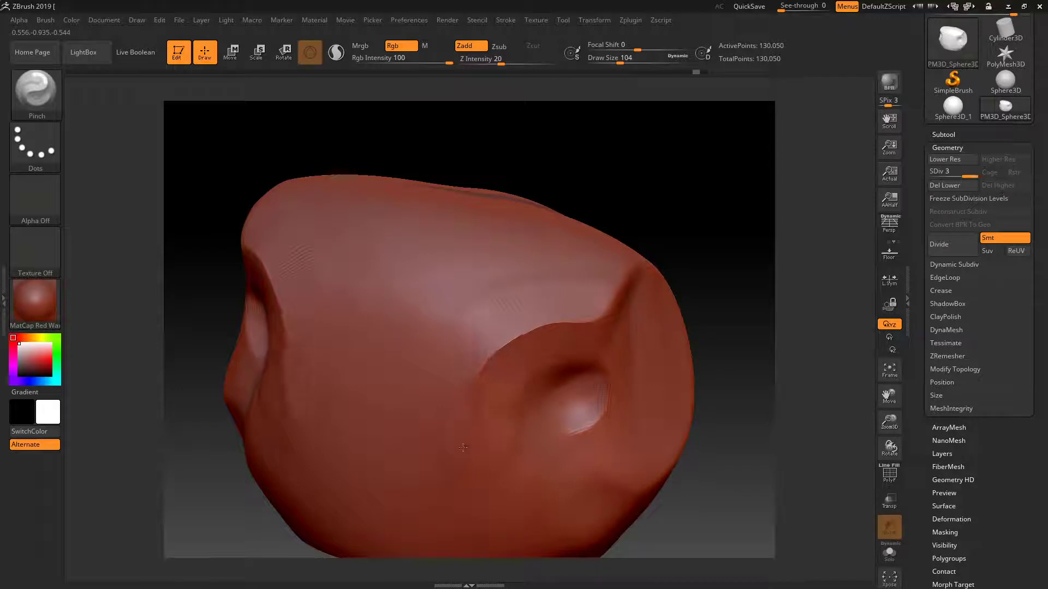
left_click_drag(567, 322, 468, 413)
- Smooth the pinch marks at Draw Size 80 and toggle PolyF on and off
mouse_move(640, 206)
left_mouse_down()
mouse_move(678, 198)
mouse_move(696, 210)
mouse_move(680, 208)
left_mouse_up()
left_click_drag(667, 258, 711, 318)
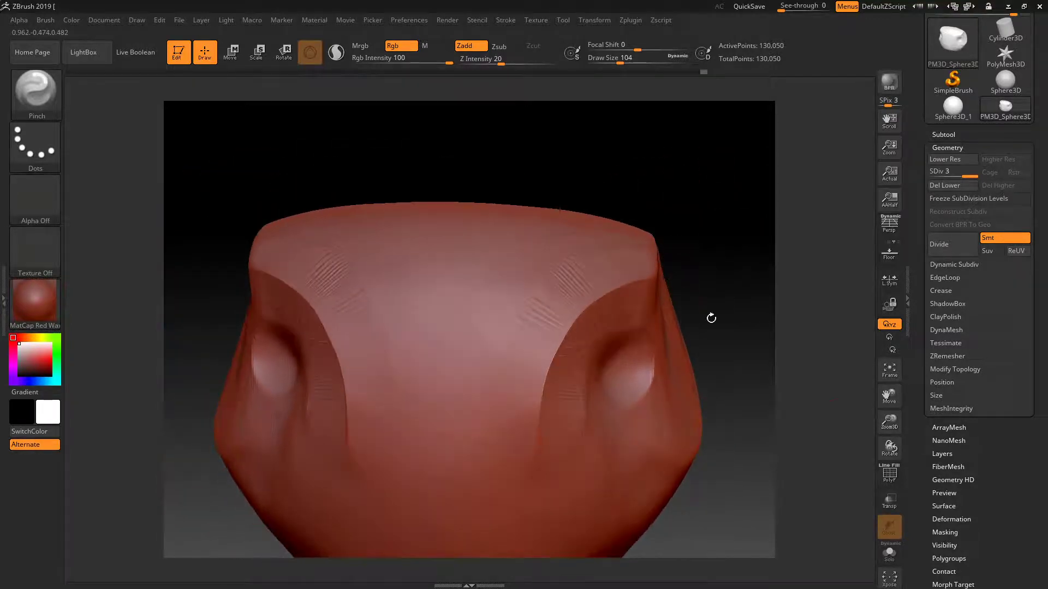
left_click_drag(901, 429, 831, 415)
key("shift")
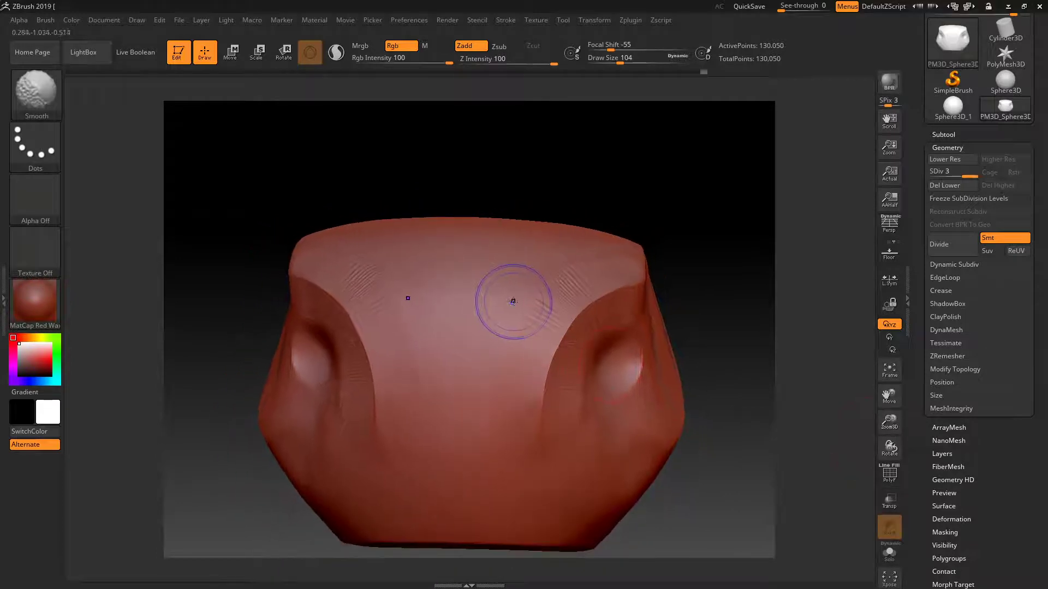
key("space")
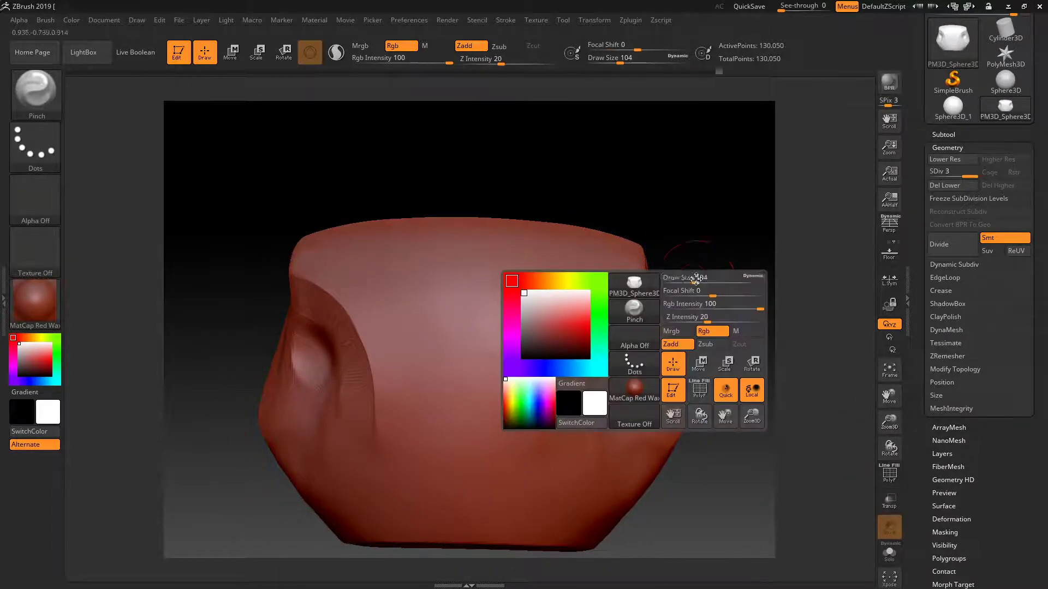
left_click_drag(719, 274, 749, 314)
key("shift")
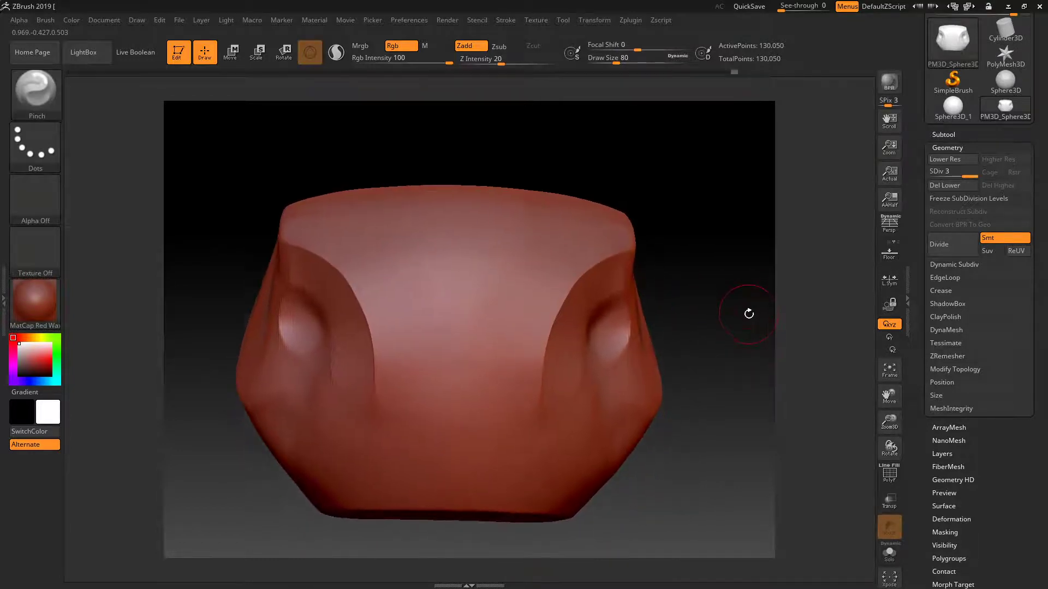
left_click_drag(889, 423, 889, 494)
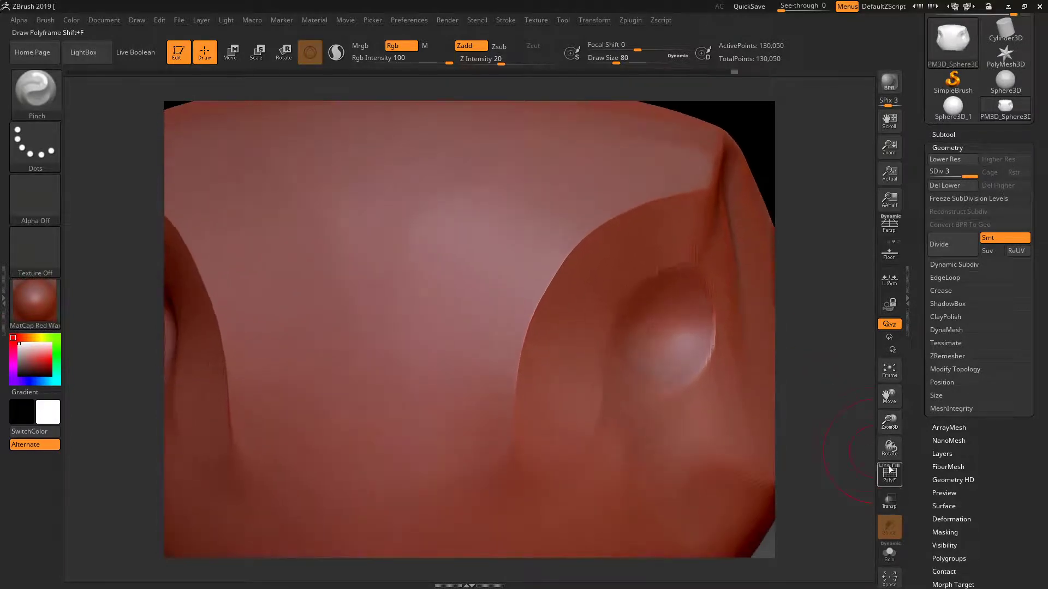
left_click(893, 483)
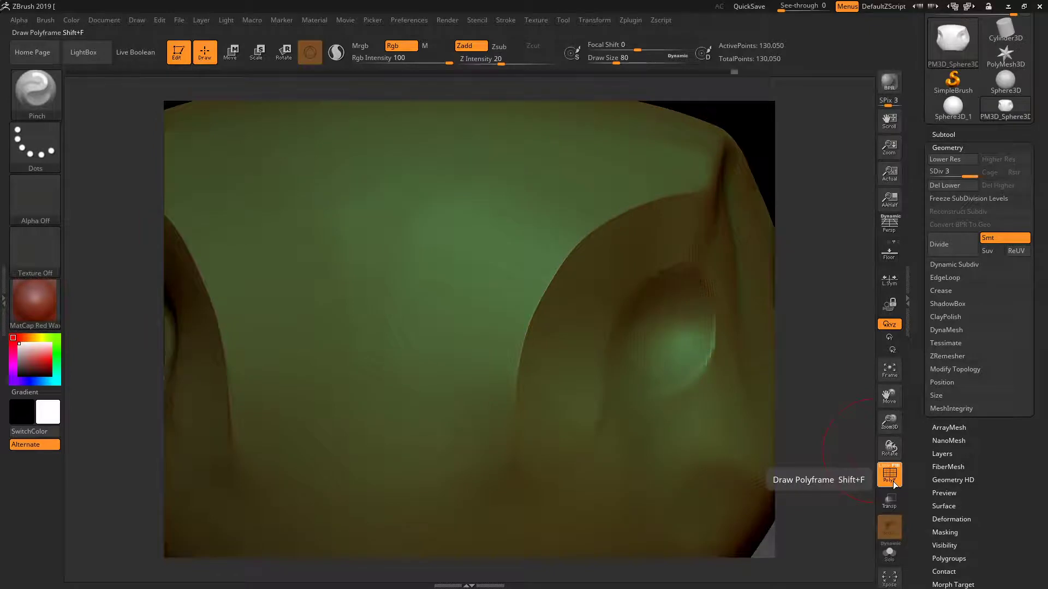
left_click(892, 482)
- Pull a tall cone spike up from the block's top with the Move brush
key("f")
left_click(54, 107)
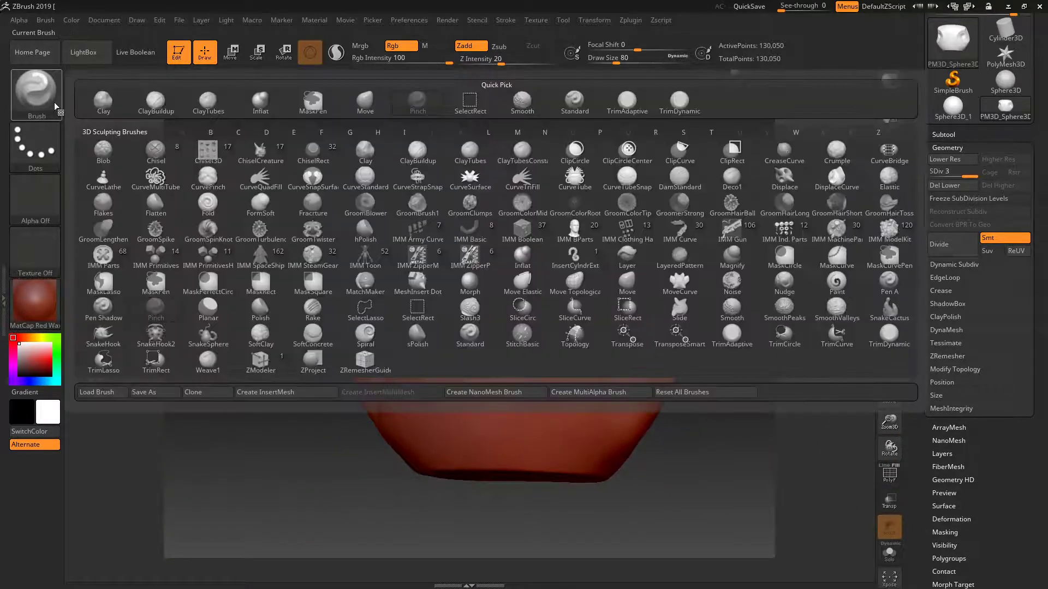
left_click(627, 281)
key("space")
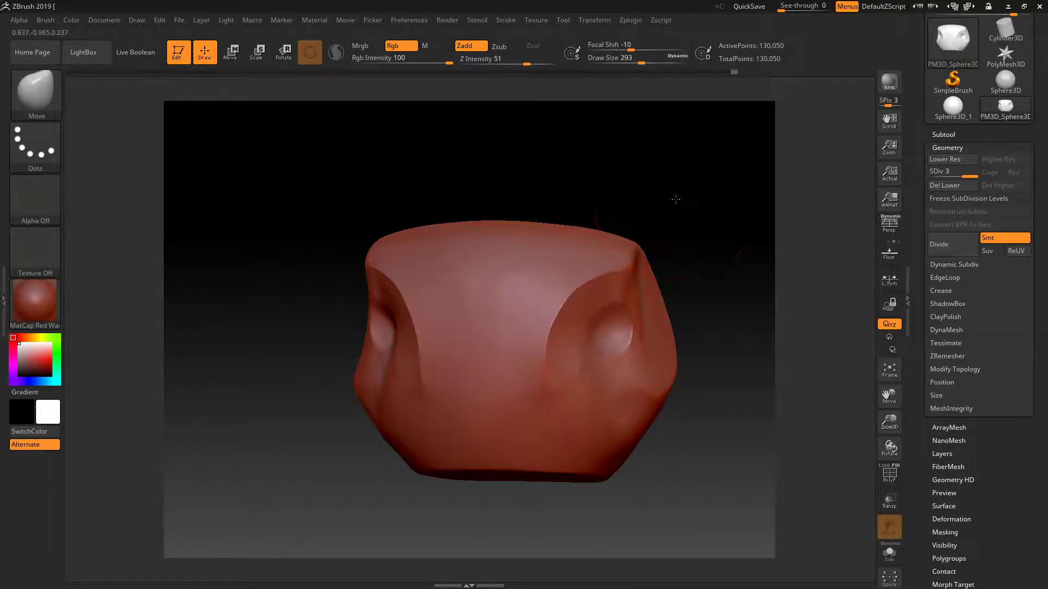
mouse_move(675, 199)
left_mouse_down()
mouse_move(650, 225)
mouse_move(495, 258)
mouse_move(488, 127)
left_mouse_up()
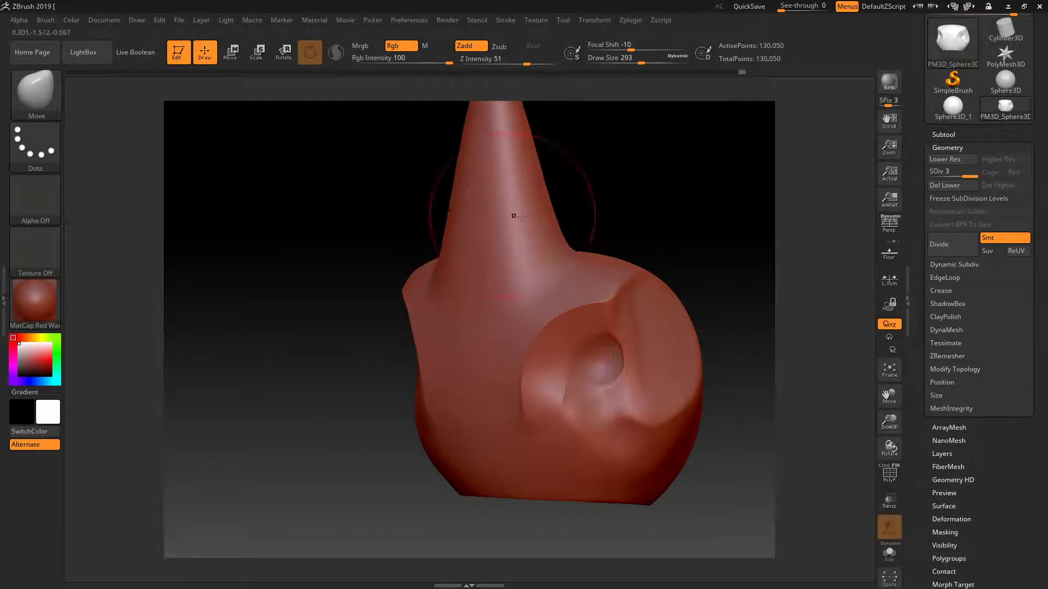
left_click_drag(691, 236, 865, 386)
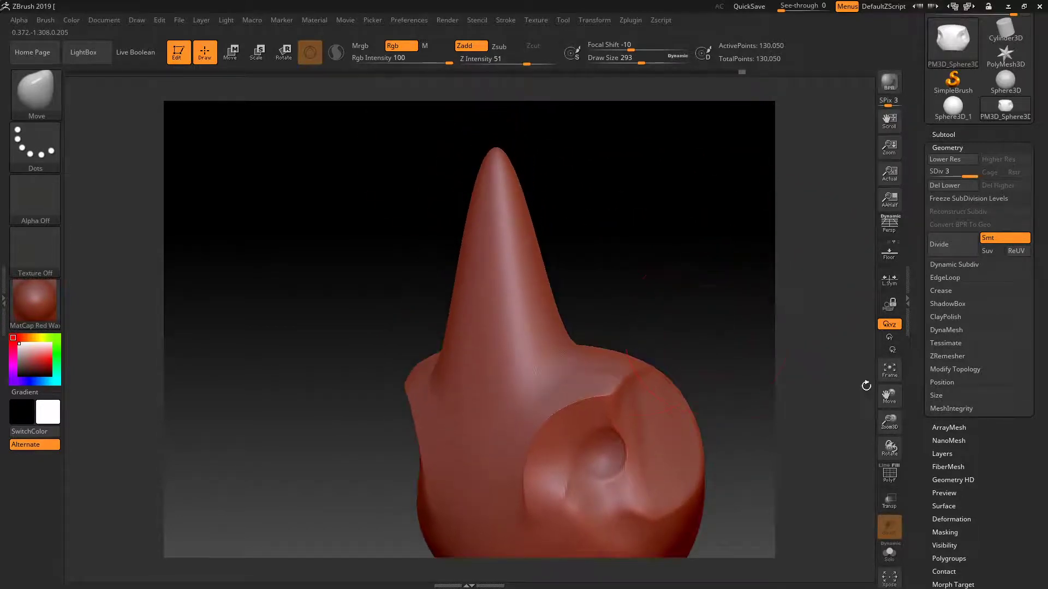
- Build clay bumps on the cone's neck using Clay at size 71
left_click(39, 100)
left_click(365, 154)
key("space")
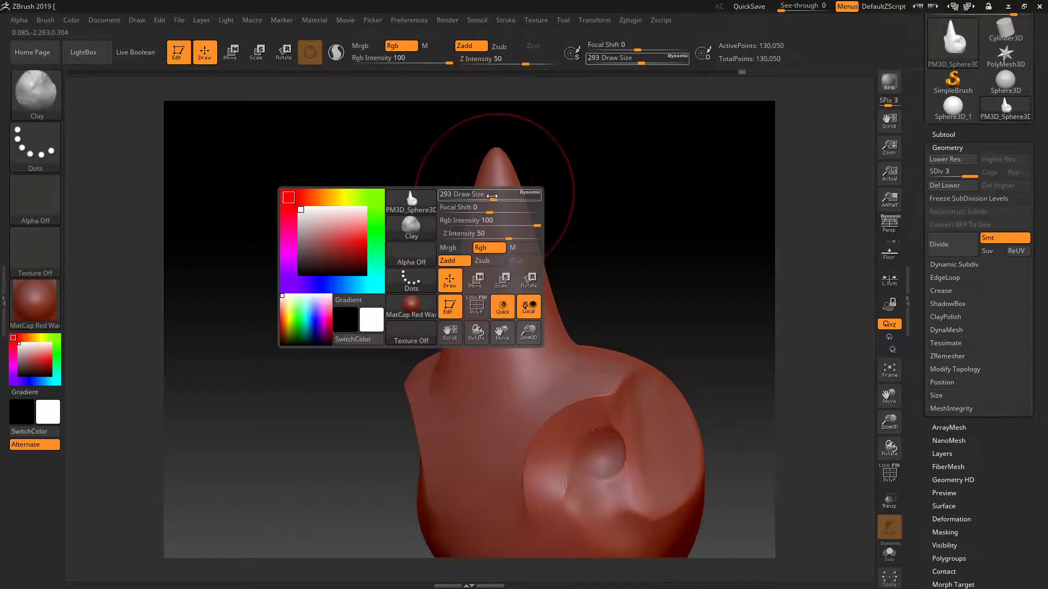
left_click_drag(492, 196, 468, 197)
left_click_drag(498, 245, 500, 257)
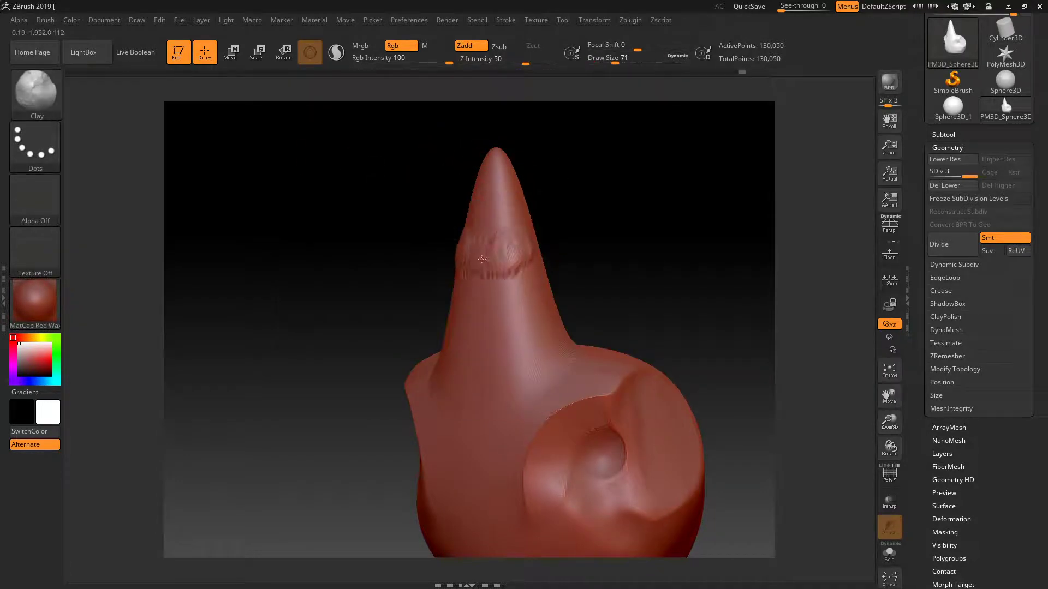
left_click_drag(869, 424, 887, 404, "alt")
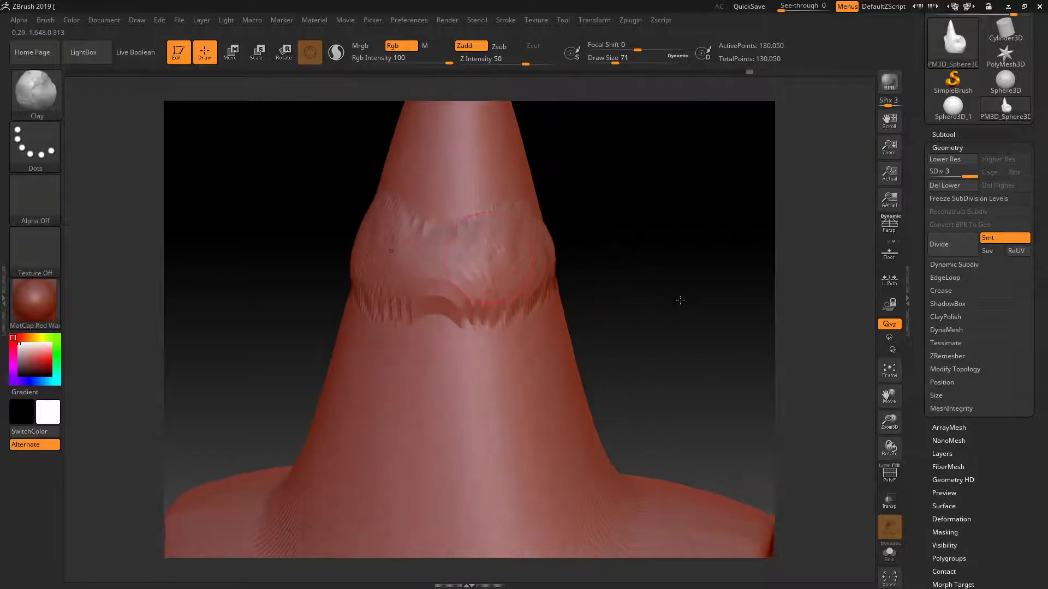
left_click_drag(678, 297, 676, 328)
mouse_move(465, 298)
left_mouse_down("shift")
mouse_move(431, 256)
mouse_move(578, 243)
mouse_move(608, 262)
left_mouse_up("shift")
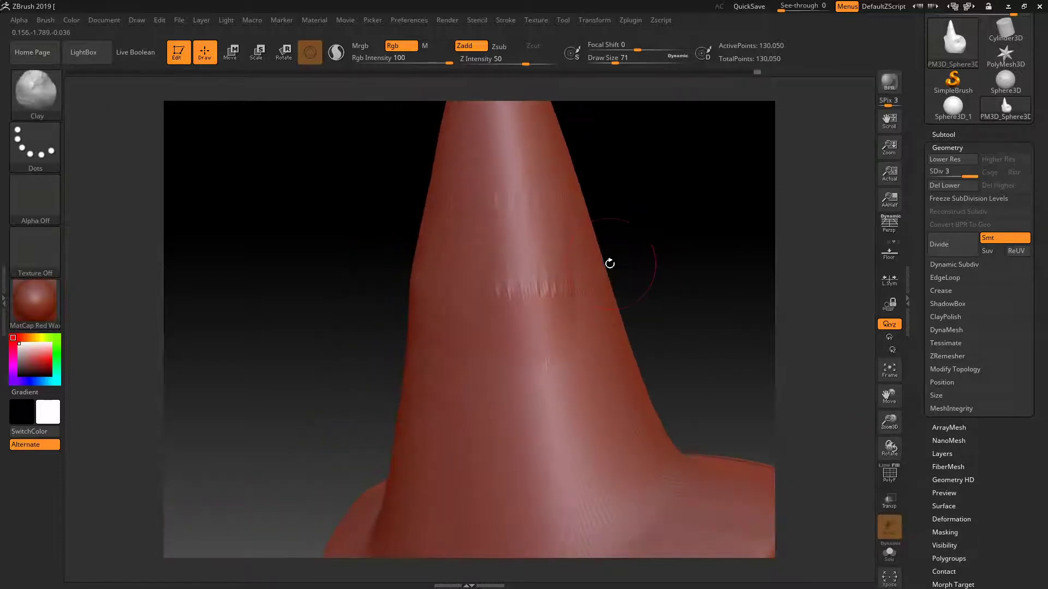
left_click_drag(503, 273, 565, 279)
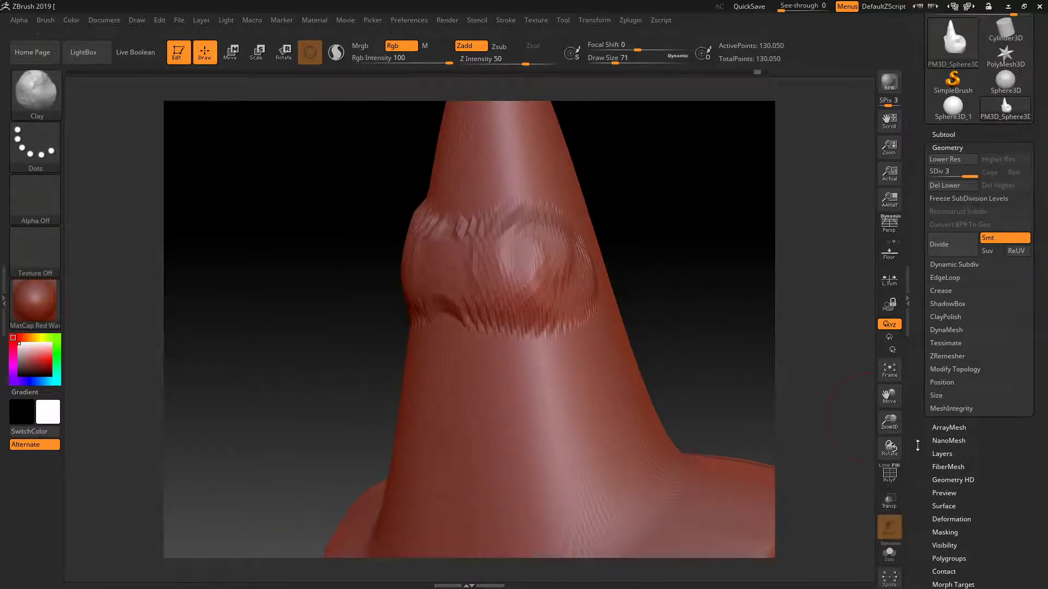
- Add two oval clay strokes on the shoulder, then undo them
left_click_drag(889, 396, 836, 241)
left_click_drag(311, 360, 305, 464)
left_click_drag(393, 371, 415, 469)
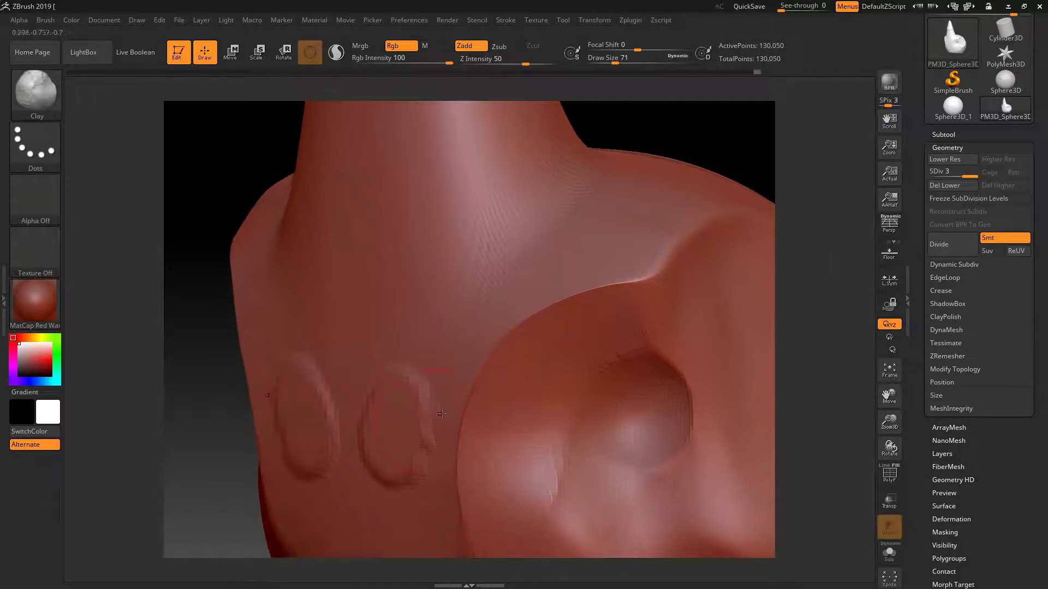
key("ctrl+z")
key("ctrl+z")
key("ctrl+z")
key("ctrl+z")
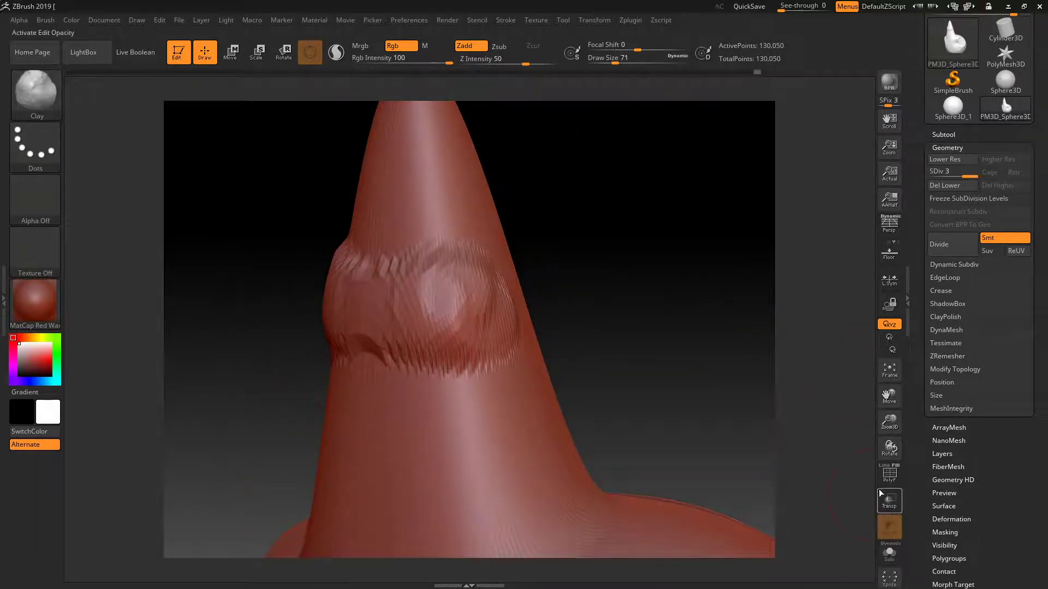
- Refit the whole model in view and undo the rough clay ring on the cone
left_click(889, 472)
mouse_move(888, 447)
left_mouse_down()
mouse_move(896, 439)
mouse_move(897, 484)
left_mouse_up()
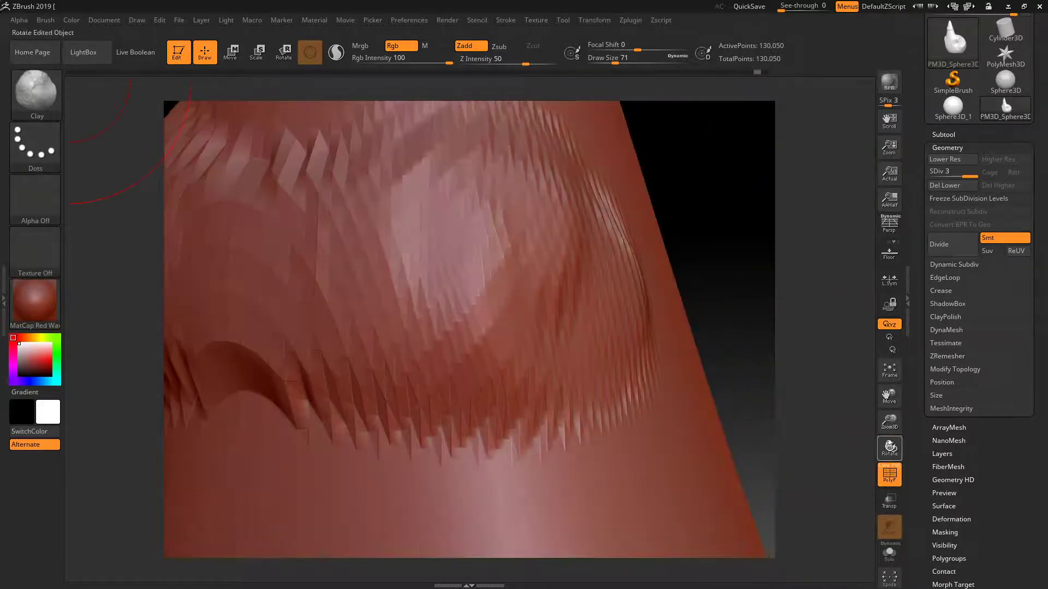
left_click_drag(889, 422, 878, 337)
left_click_drag(875, 381, 875, 404)
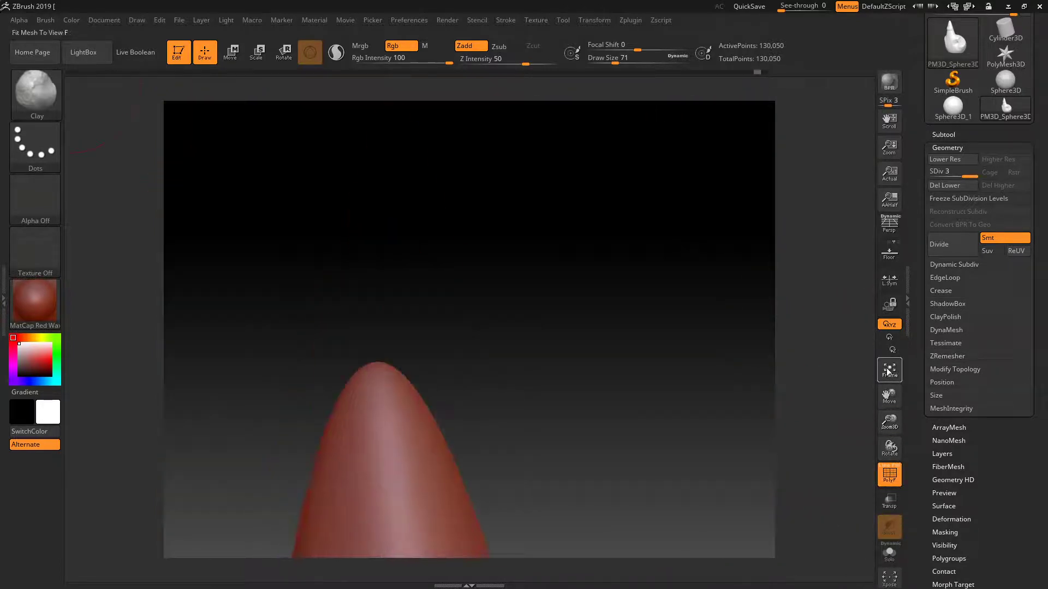
key("f")
mouse_move(684, 315)
left_mouse_down()
mouse_move(627, 293)
mouse_move(666, 312)
left_mouse_up()
key("ctrl+z")
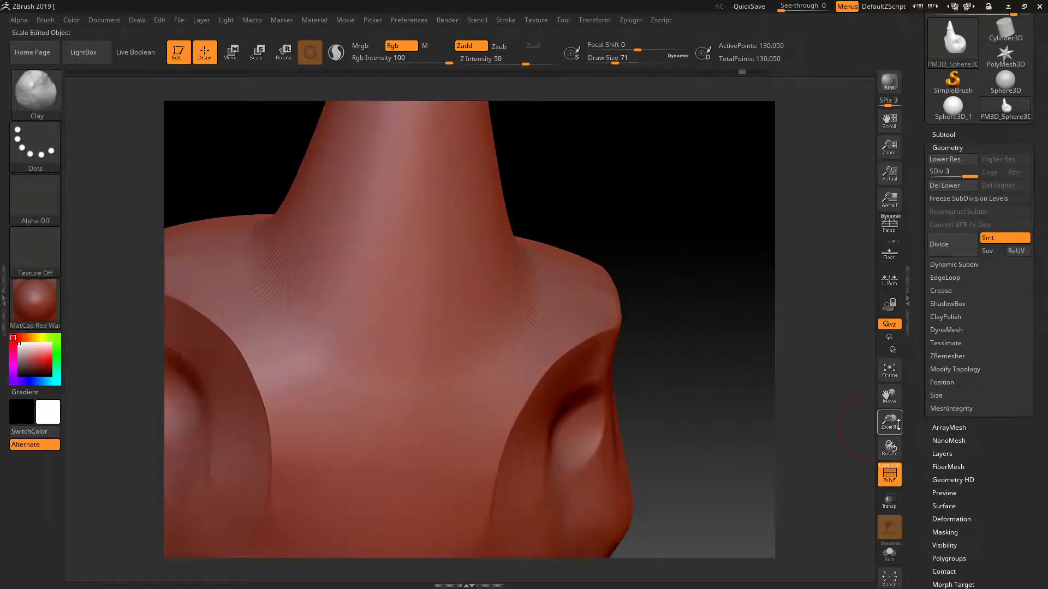
- Switch to the Move brush at Draw Size 400 and pull two horns out of the model
key("f")
left_click(35, 93)
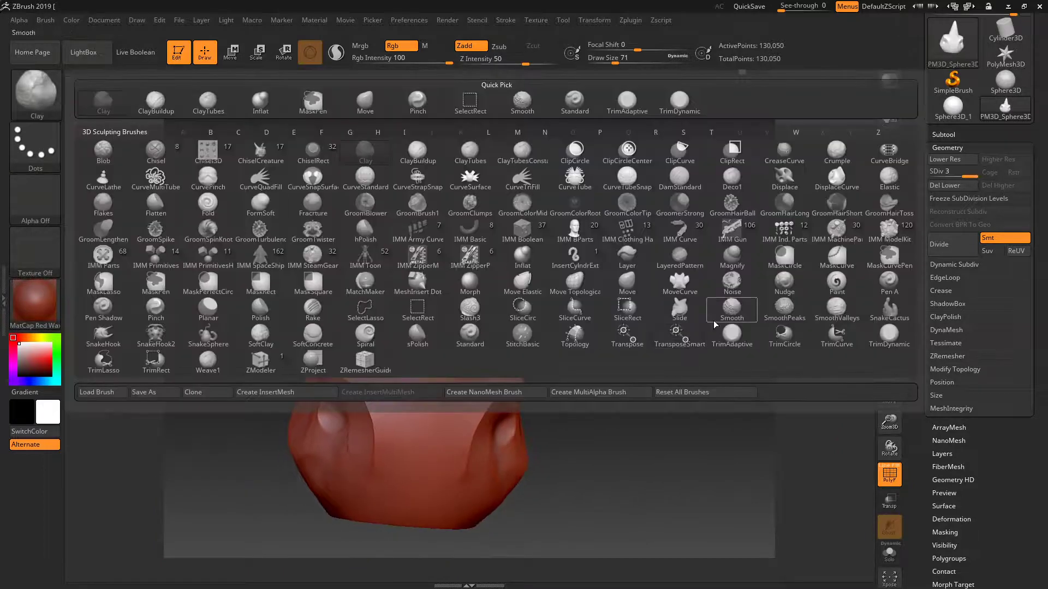
left_click(626, 284)
key("space")
left_click_drag(606, 262, 682, 261)
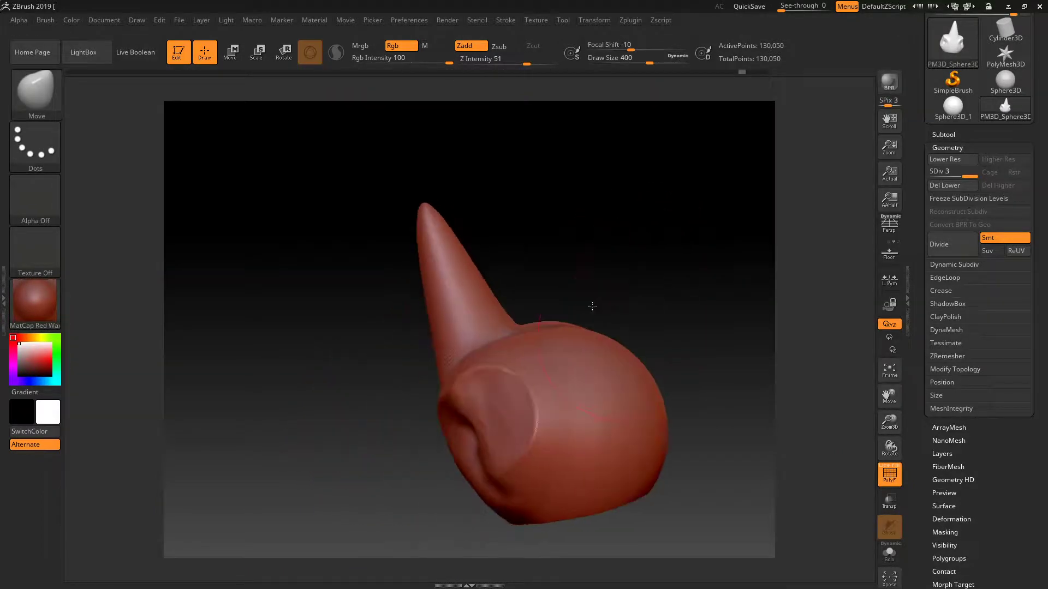
left_click_drag(607, 354, 764, 109)
- Inspect the horns, then undo both pulls back to the bare block base
mouse_move(636, 203)
left_mouse_down("alt")
mouse_move(575, 274)
mouse_move(644, 164)
mouse_move(678, 134)
left_mouse_up("alt")
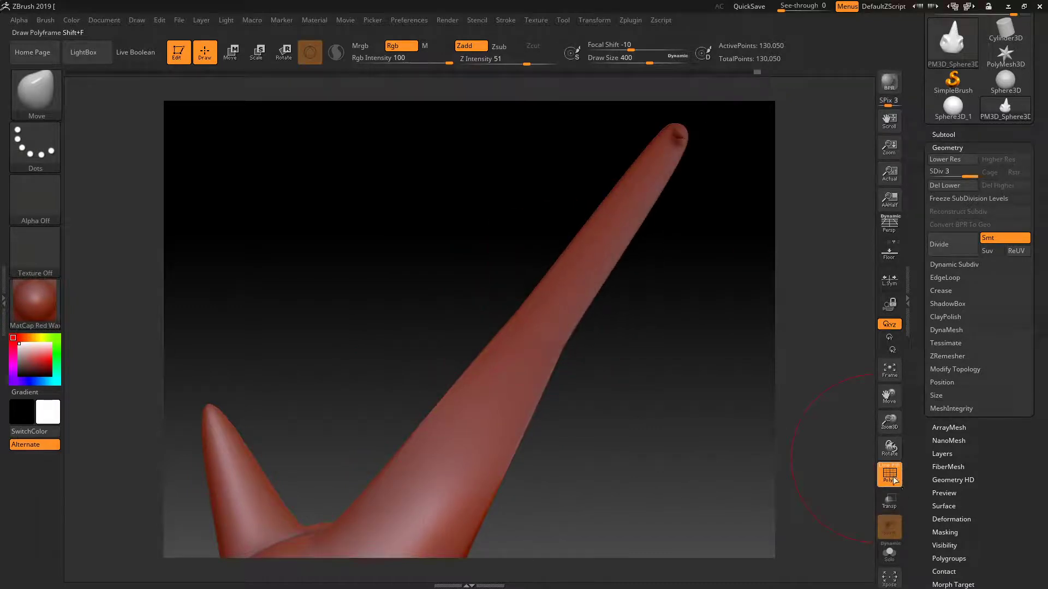
left_click(890, 478)
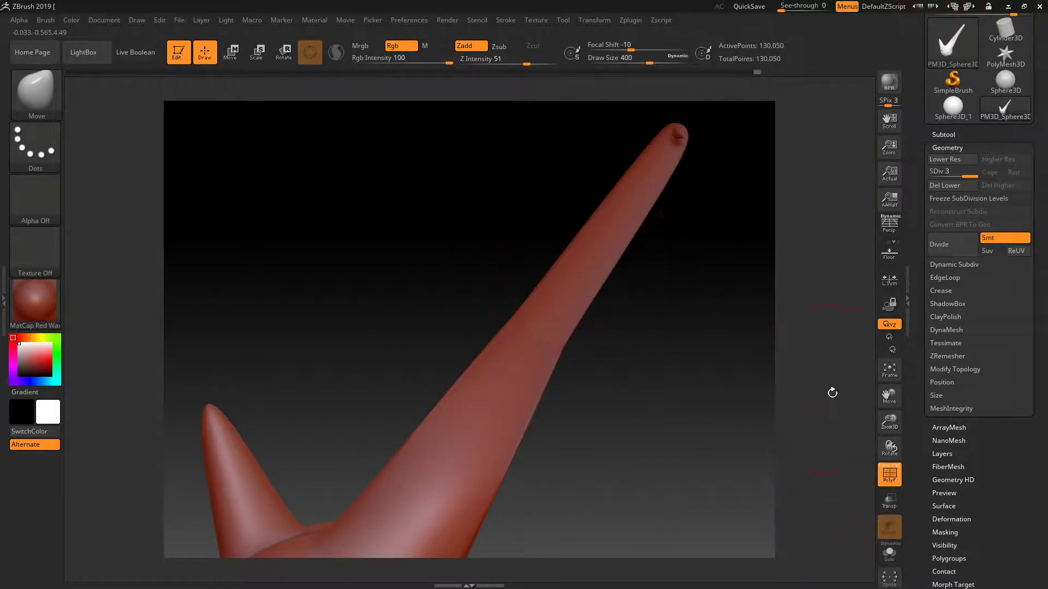
mouse_move(889, 421)
left_mouse_down()
mouse_move(889, 436)
mouse_move(890, 409)
left_mouse_up()
mouse_move(682, 354)
left_mouse_down()
mouse_move(713, 379)
mouse_move(710, 389)
left_mouse_up()
left_click_drag(577, 426, 627, 428)
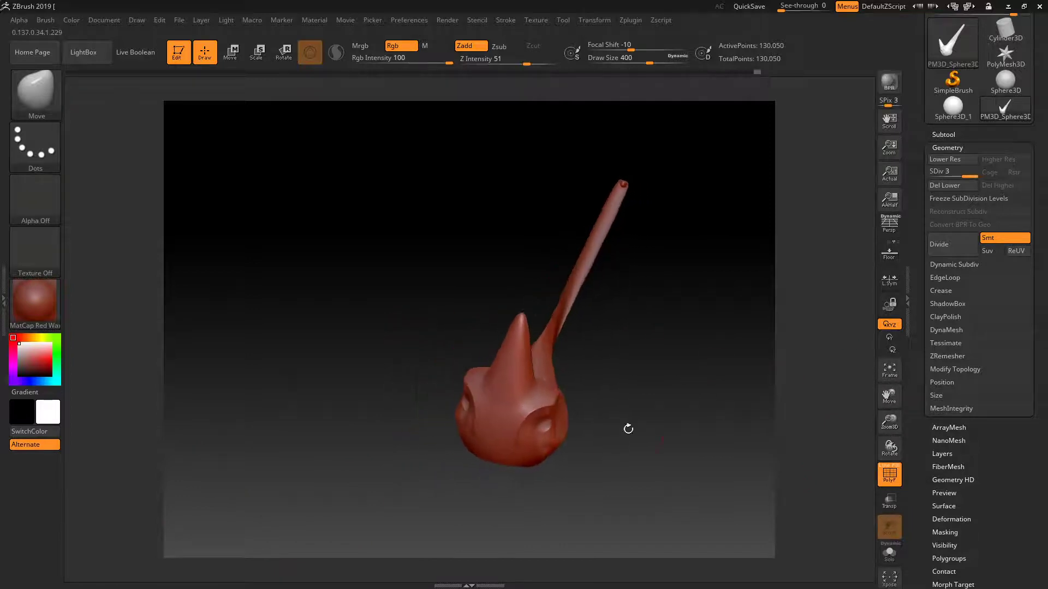
left_click_drag(889, 395, 872, 380)
key("ctrl+z")
key("ctrl+z")
key("ctrl+z")
key("ctrl+z")
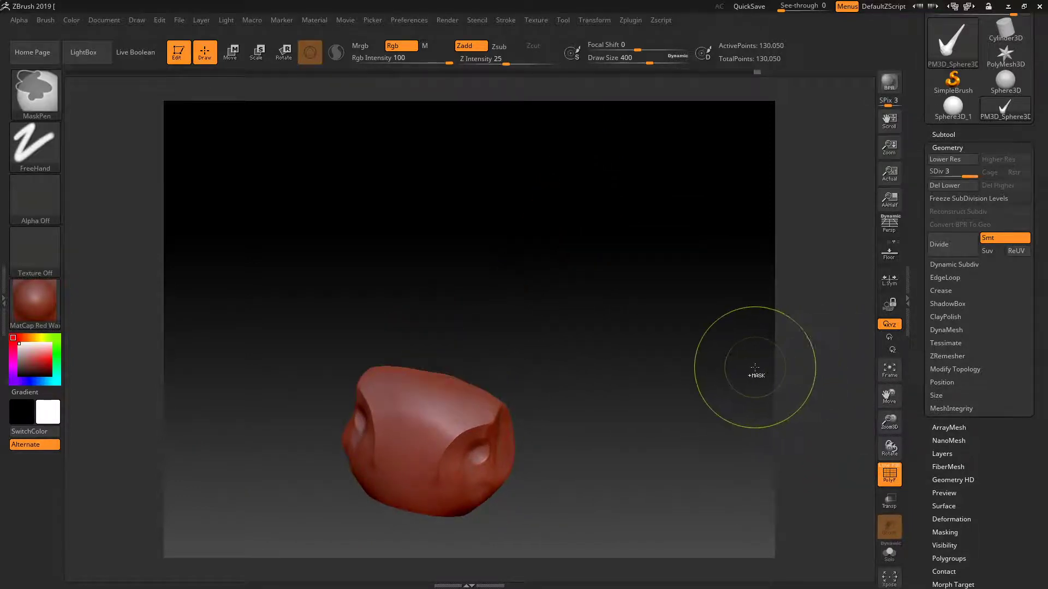
key("ctrl+z")
key("ctrl+z")
key("ctrl+z")
left_click_drag(888, 423, 884, 369)
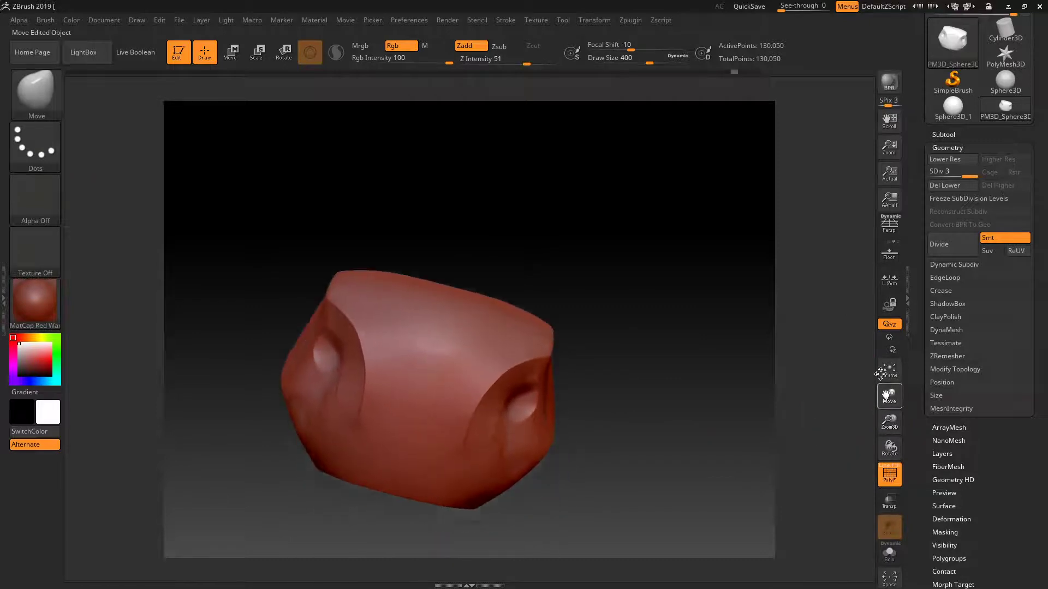
left_click_drag(726, 376, 678, 375)
left_click_drag(659, 435, 651, 458)
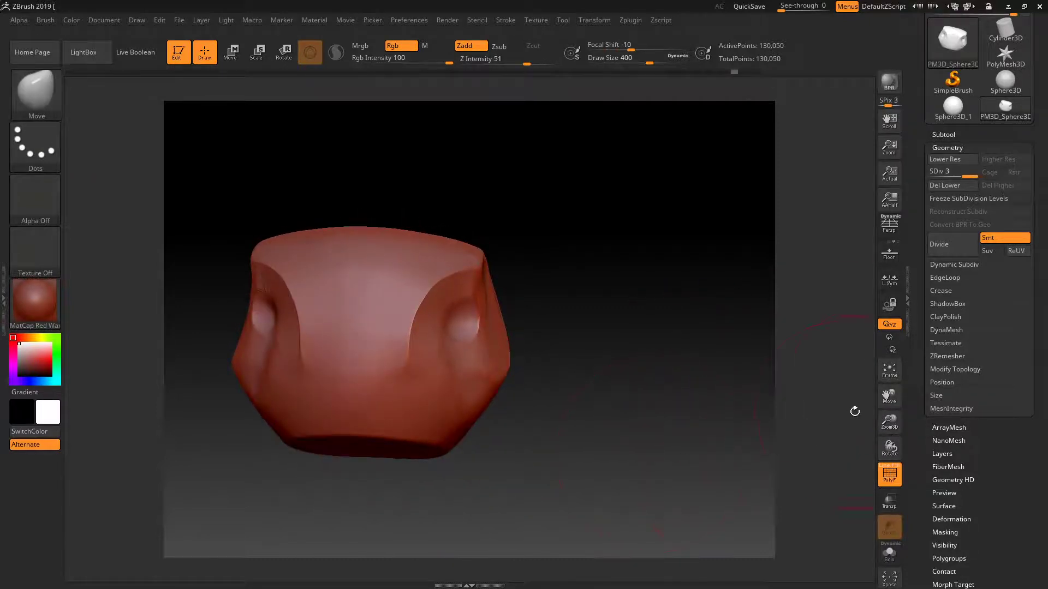
left_click_drag(888, 396, 901, 436)
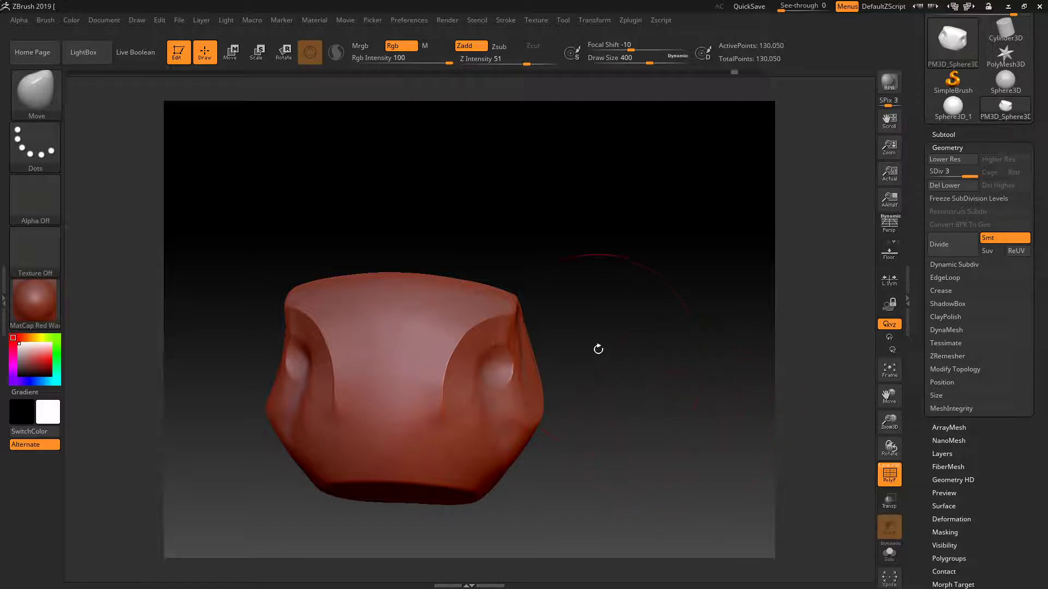
- Shrink the Draw Size to 217 and pull a tall spike up from the block top
key("space")
left_click_drag(644, 308, 518, 297)
left_click_drag(375, 280, 443, 58)
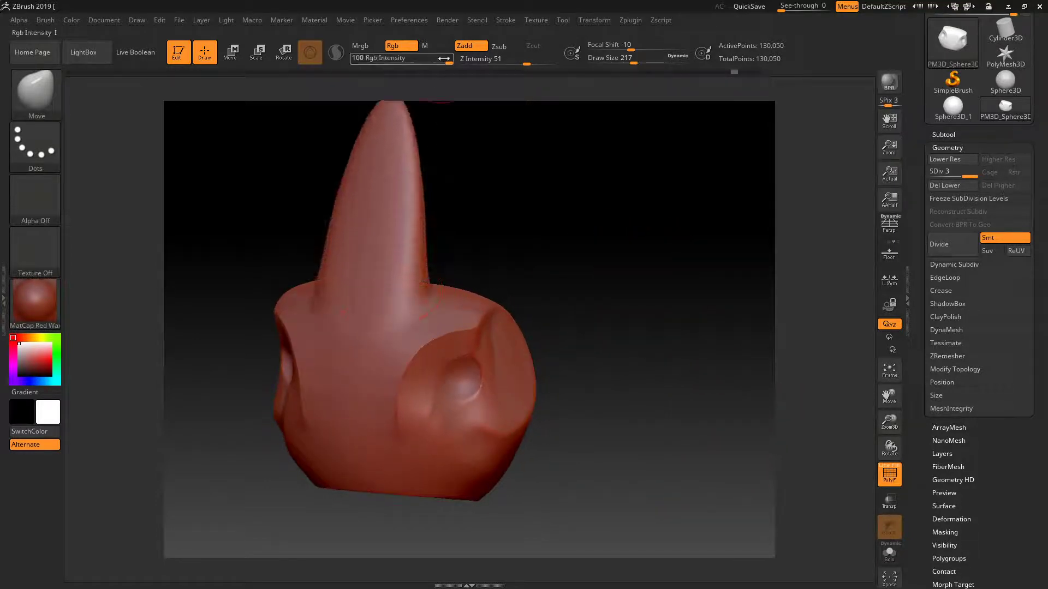
key("f")
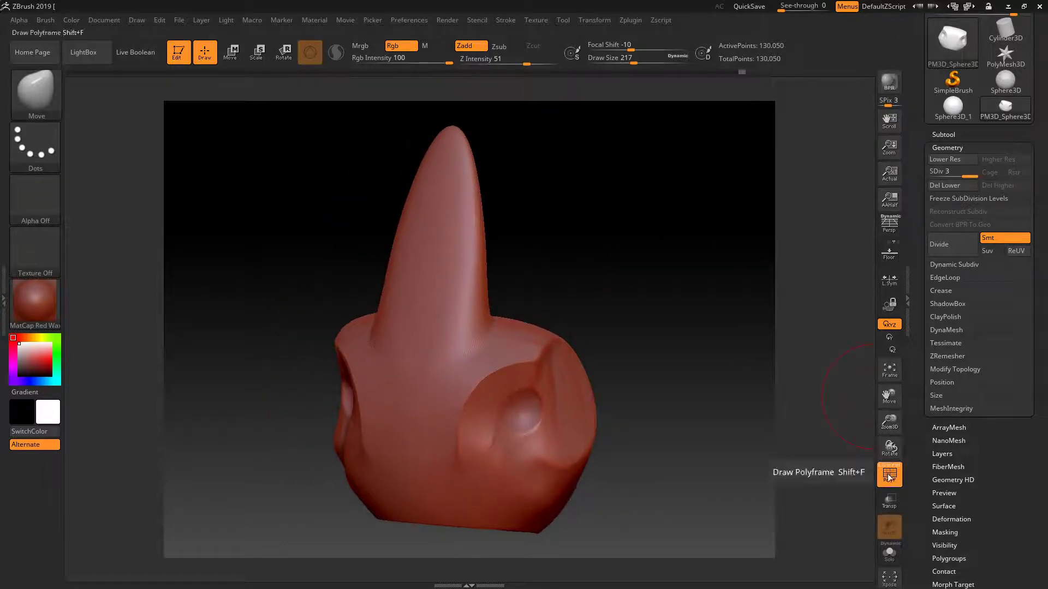
- Turn on the PolyF wireframe and zoom in to inspect the spike's neck
left_click(944, 134)
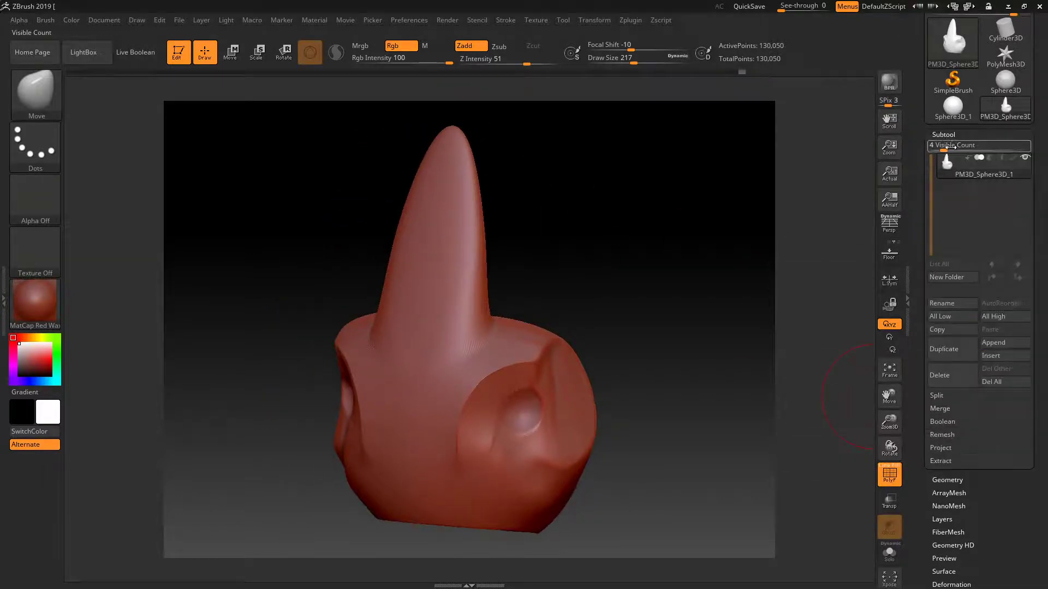
left_click(944, 134)
left_click(895, 468)
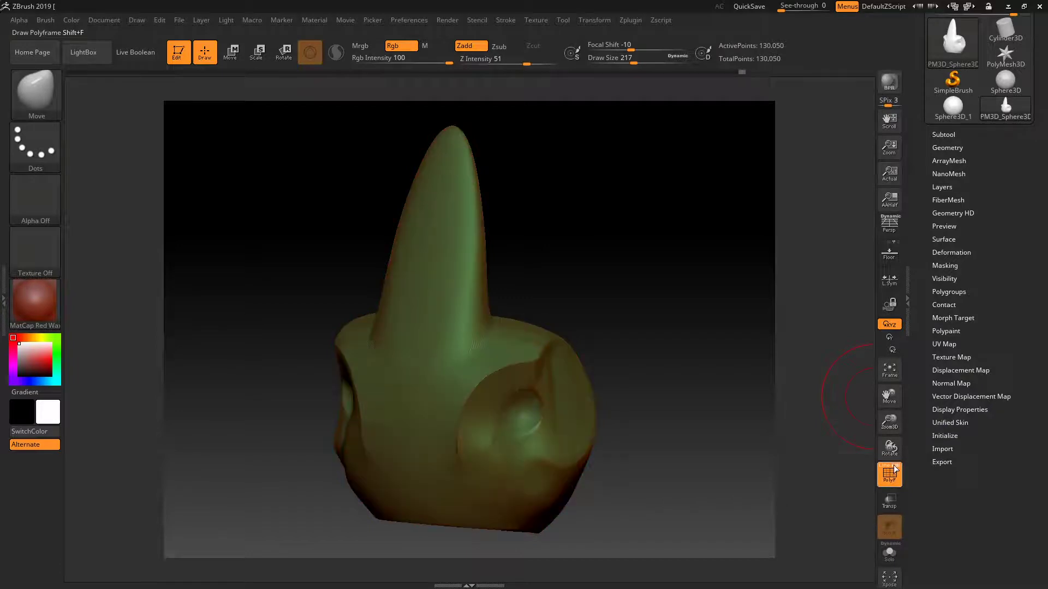
left_click(894, 468)
left_click_drag(889, 421, 923, 547)
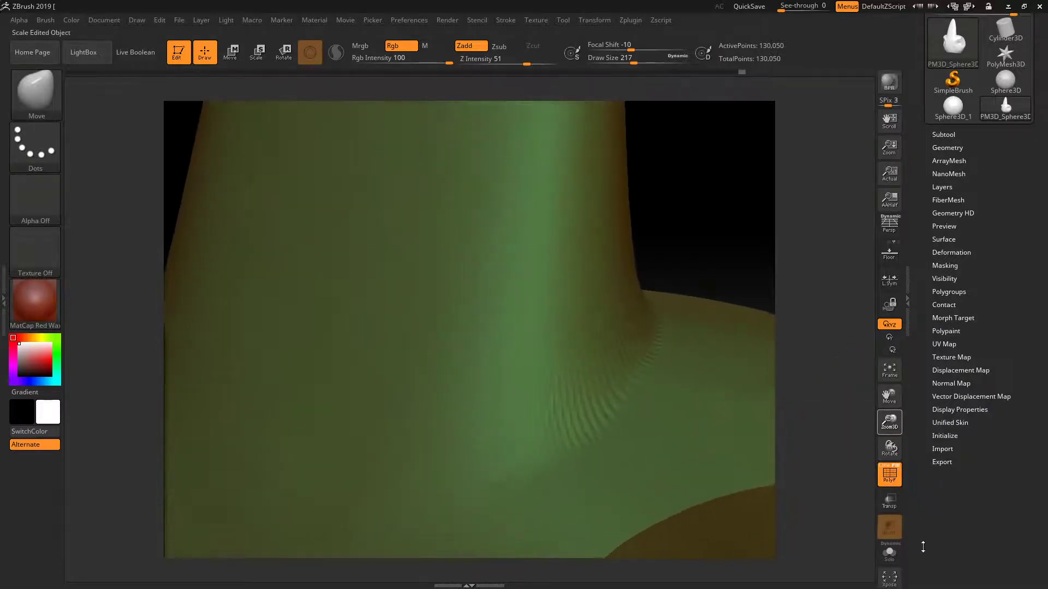
left_click(890, 473)
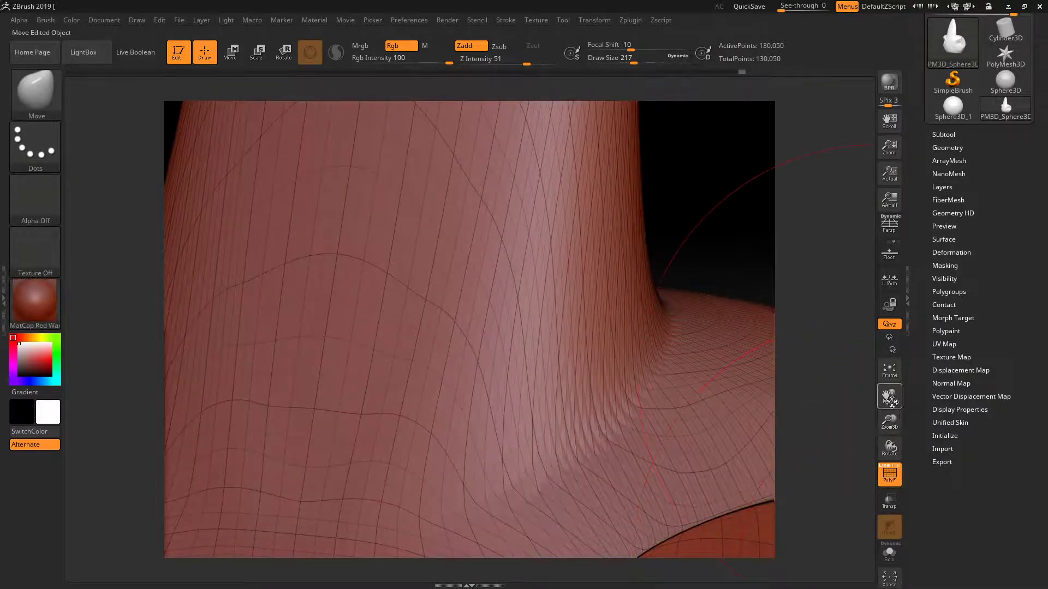
left_click_drag(890, 401, 287, 461)
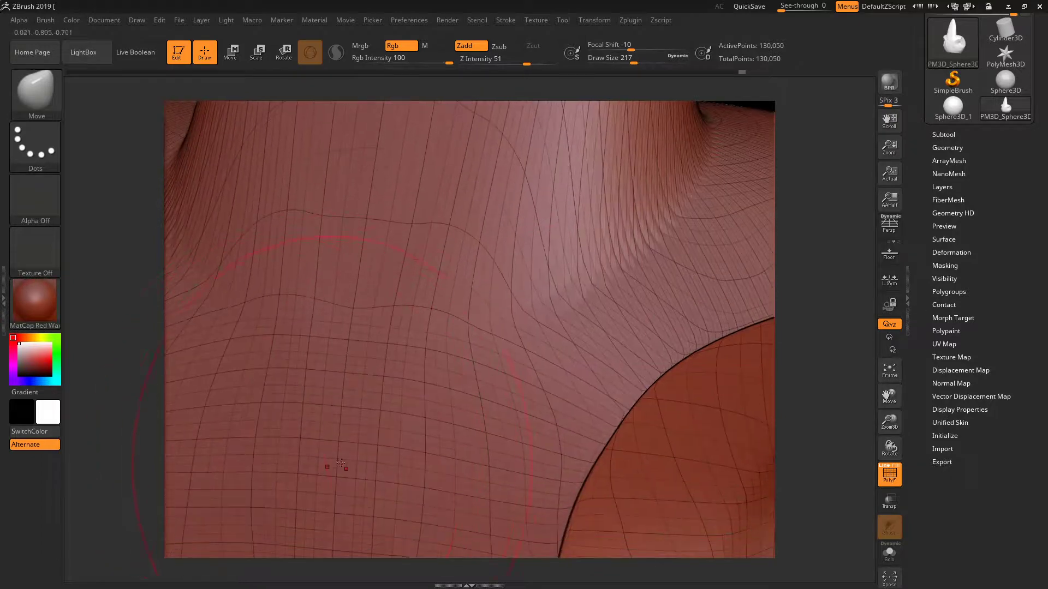
mouse_move(889, 395)
left_mouse_down()
mouse_move(851, 414)
mouse_move(889, 491)
left_mouse_up()
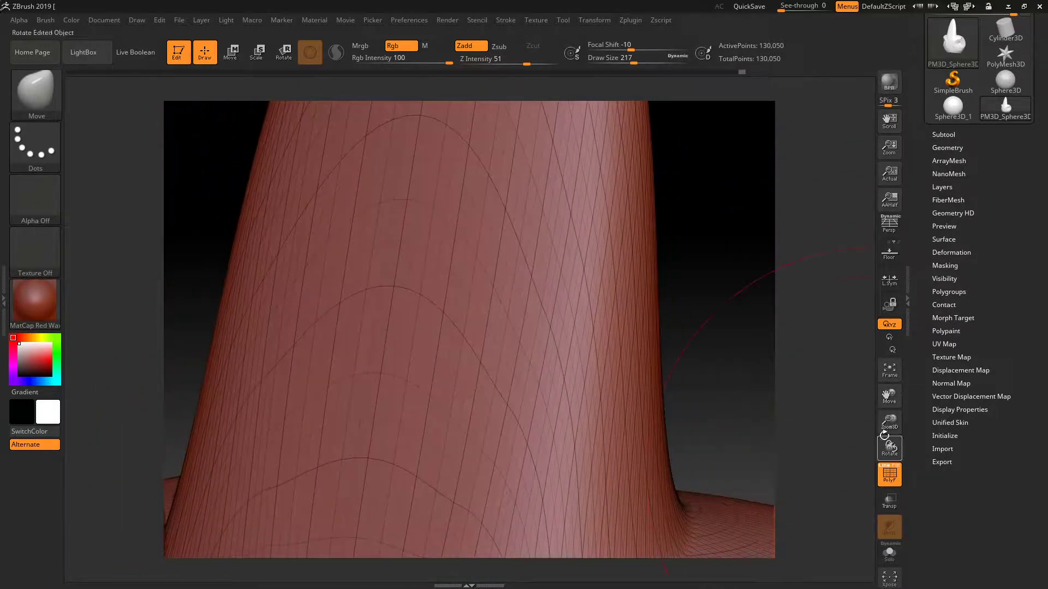
left_click_drag(737, 273, 420, 253)
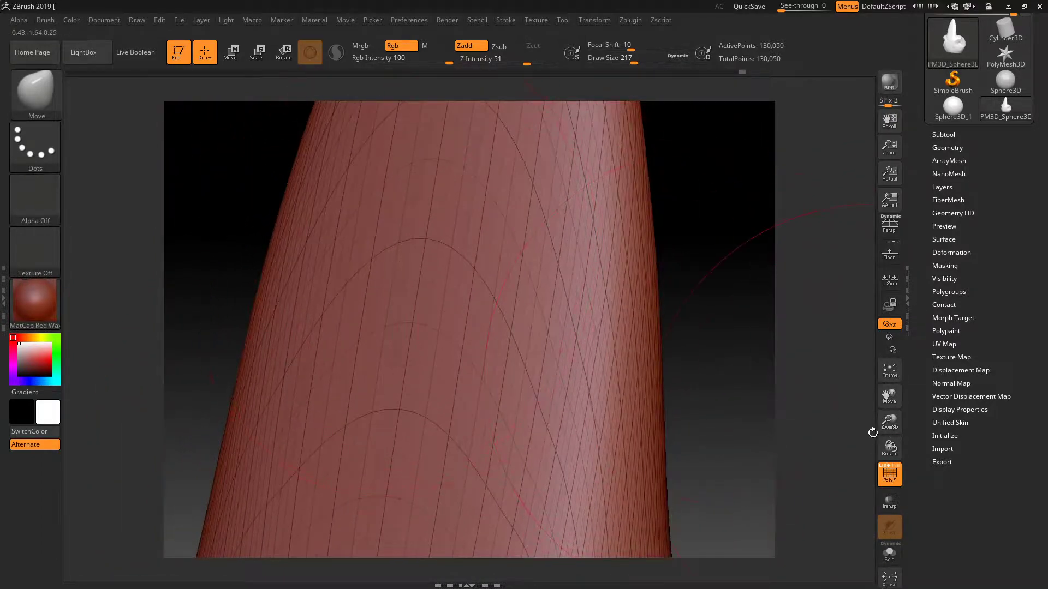
left_click_drag(889, 422, 889, 284)
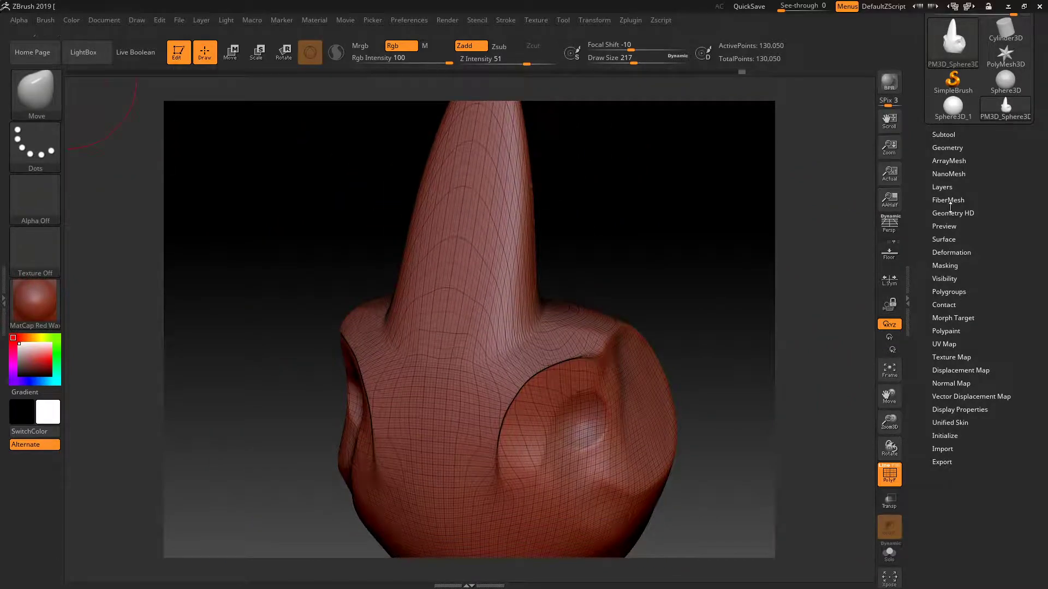
- DynaMesh the spiked model at resolution 128, freezing subdivisions and deleting lower levels
left_click(948, 147)
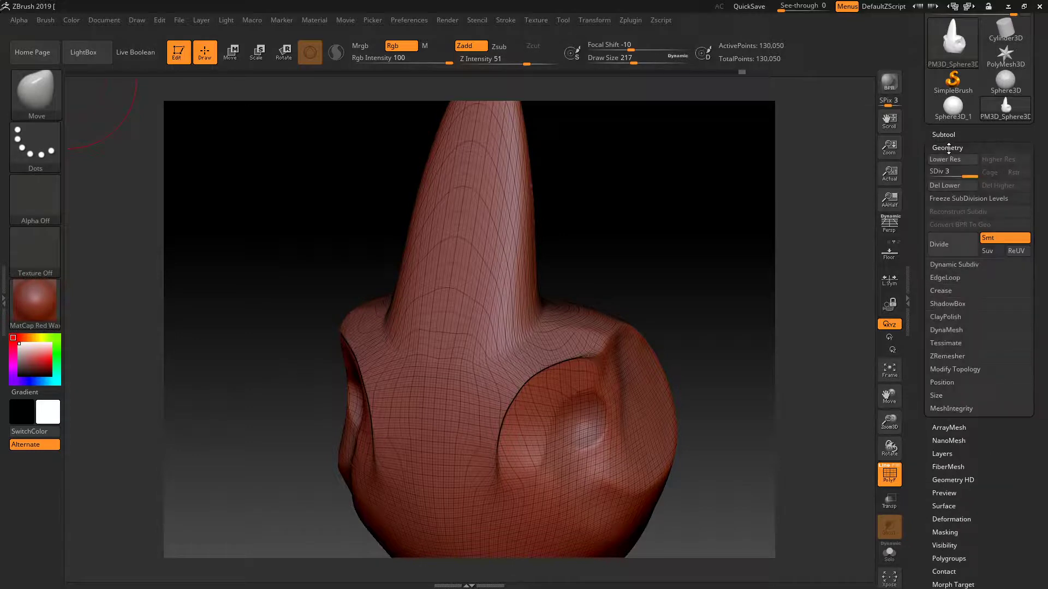
left_click(947, 330)
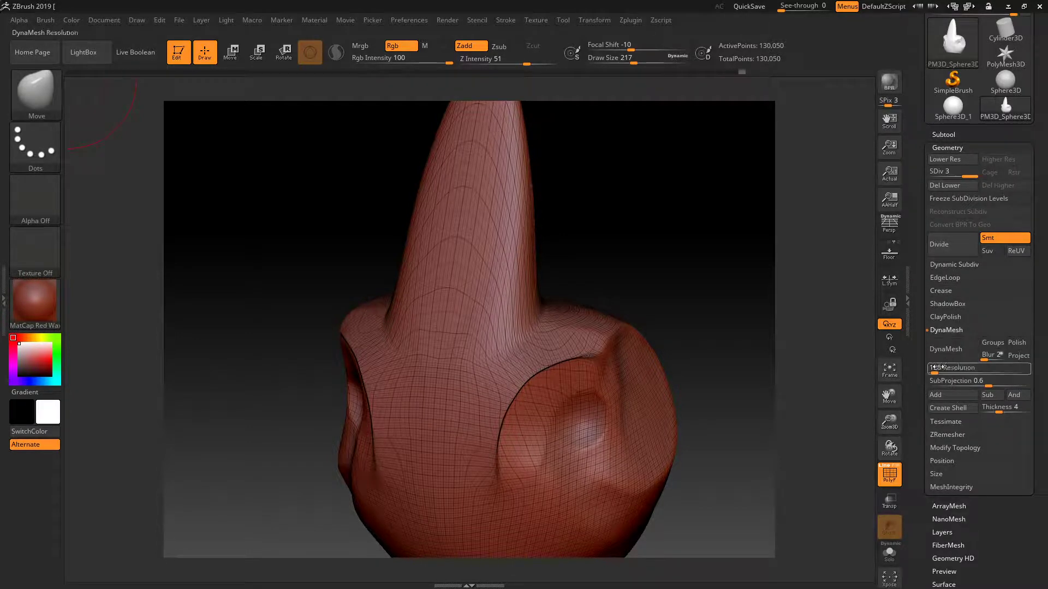
left_click_drag(898, 442, 872, 407)
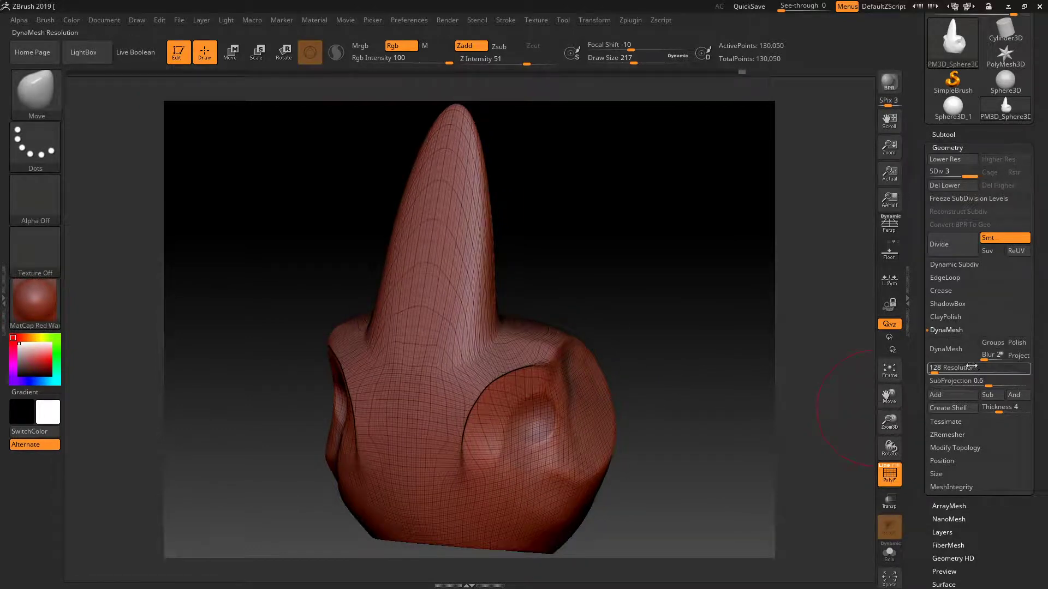
left_click(957, 351)
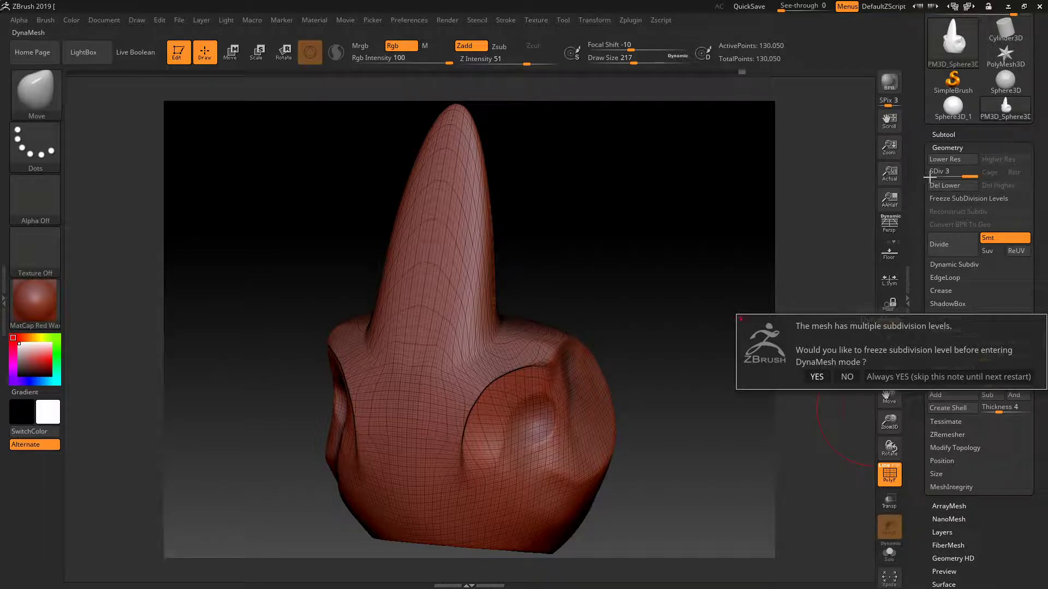
left_click(817, 377)
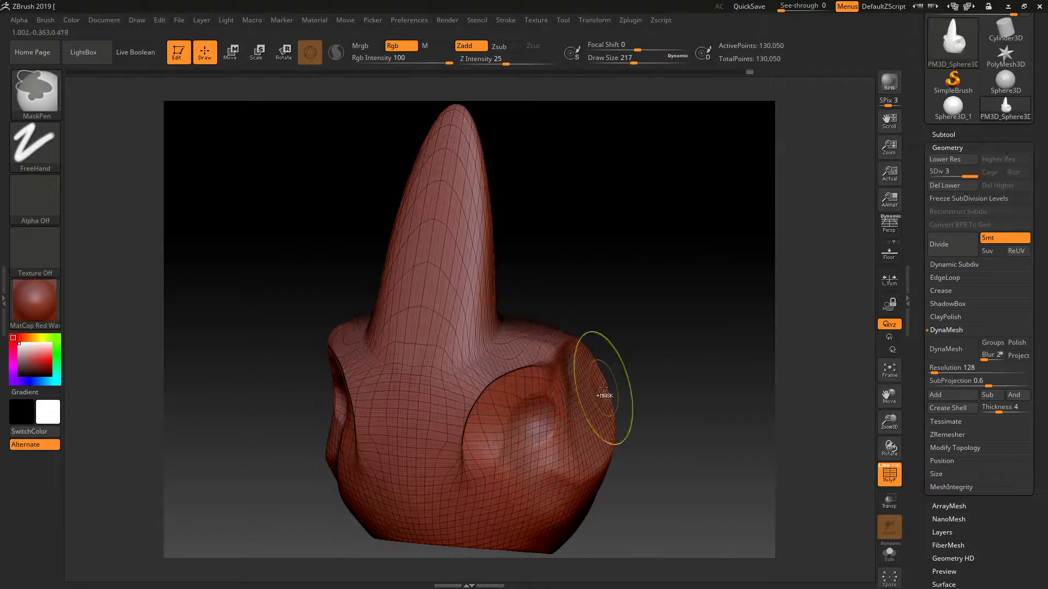
left_click(957, 187)
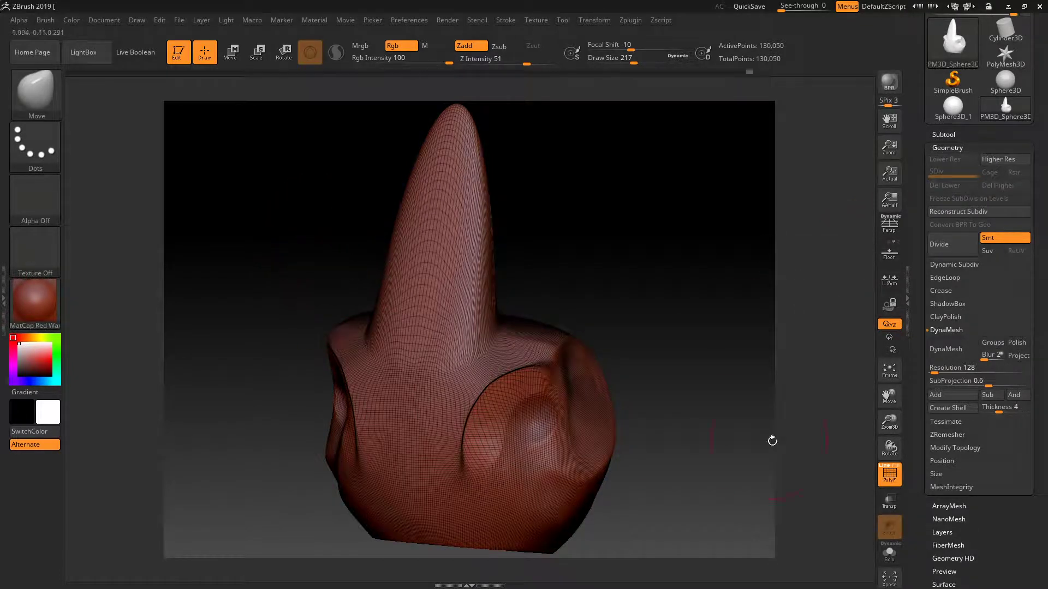
left_click(943, 352)
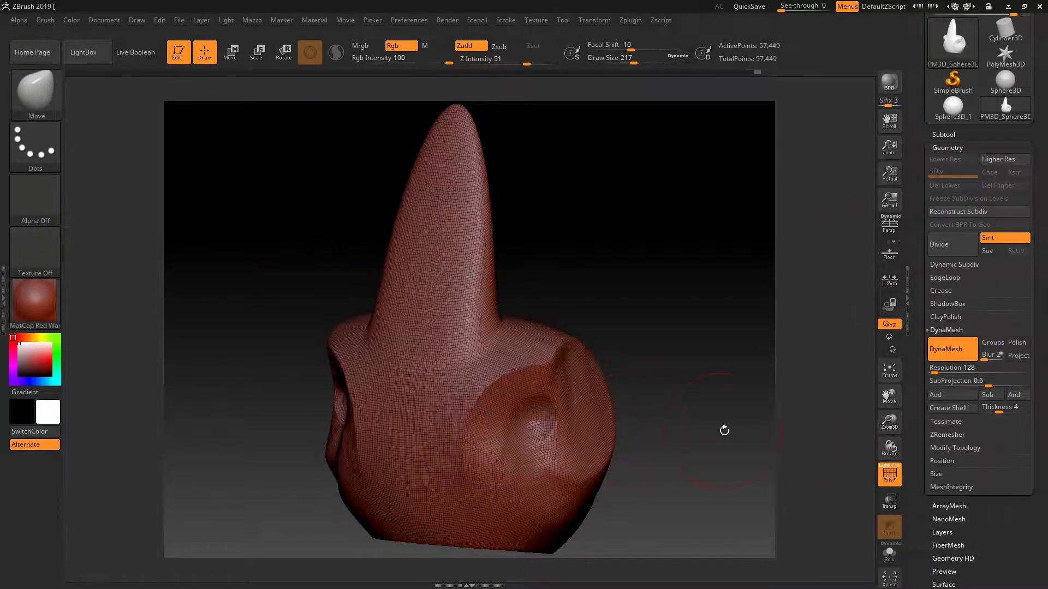
- Turn the cone toward view with the wireframe shown and reduce Draw Size to 62
left_click(889, 478)
left_click_drag(722, 417, 508, 421)
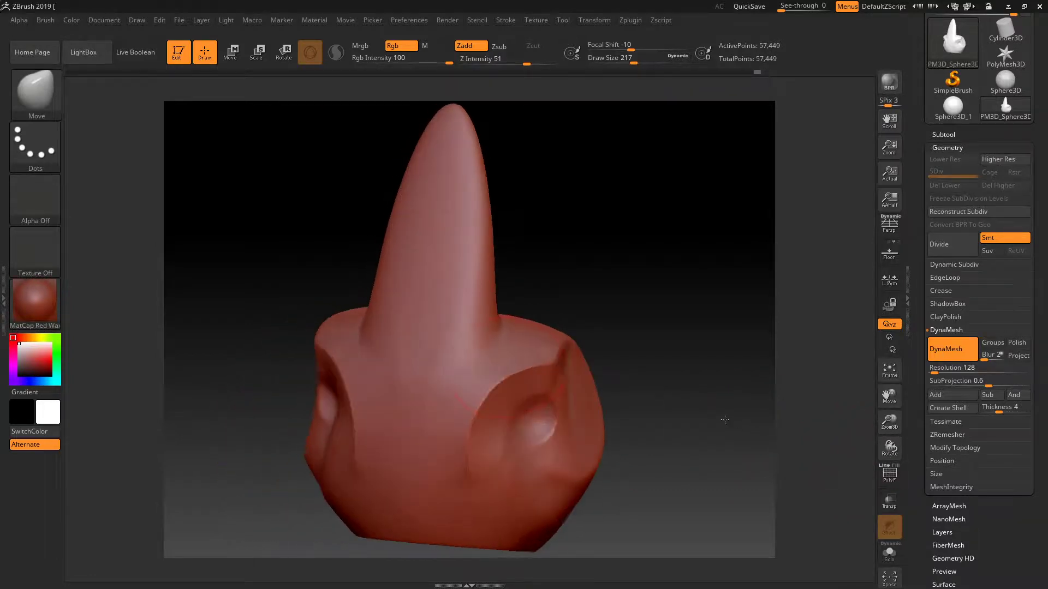
left_click_drag(714, 413, 700, 426)
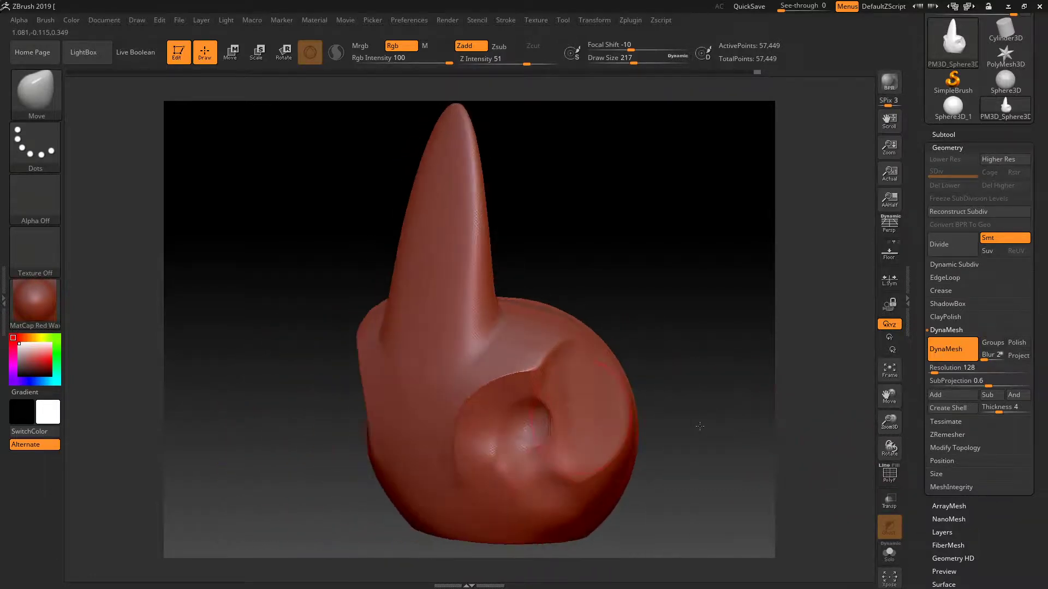
mouse_move(683, 362)
left_mouse_down()
mouse_move(895, 452)
mouse_move(769, 393)
left_mouse_up()
left_click(889, 473)
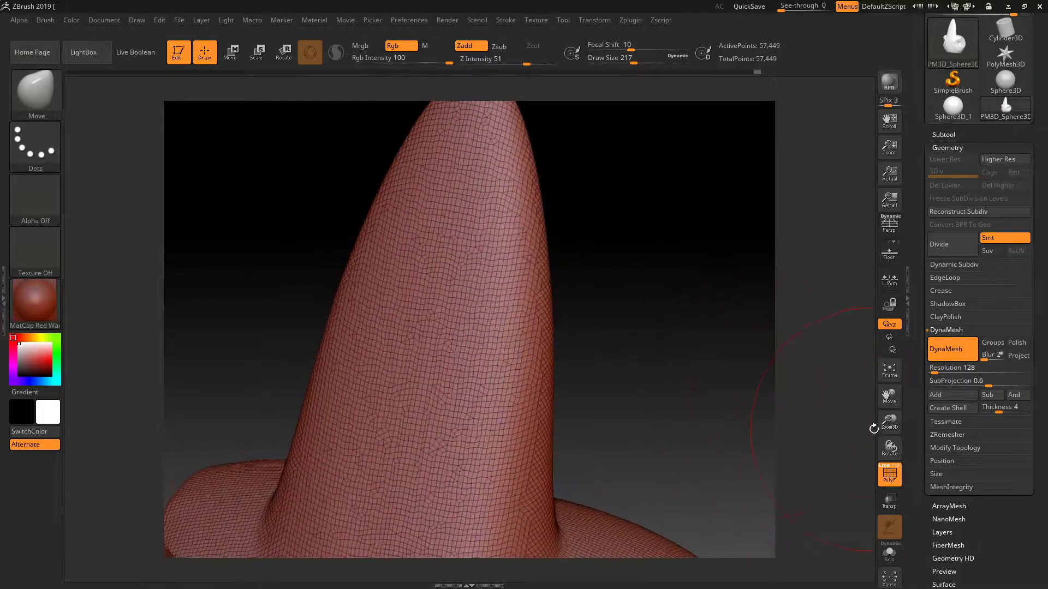
left_click_drag(873, 428, 877, 461)
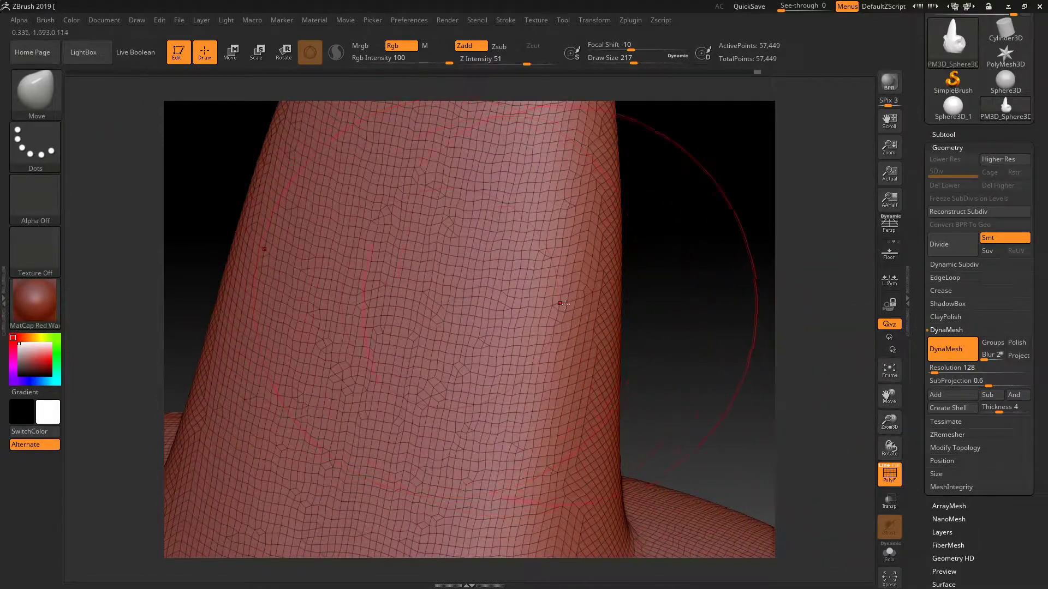
key("space")
left_click_drag(562, 301, 543, 301)
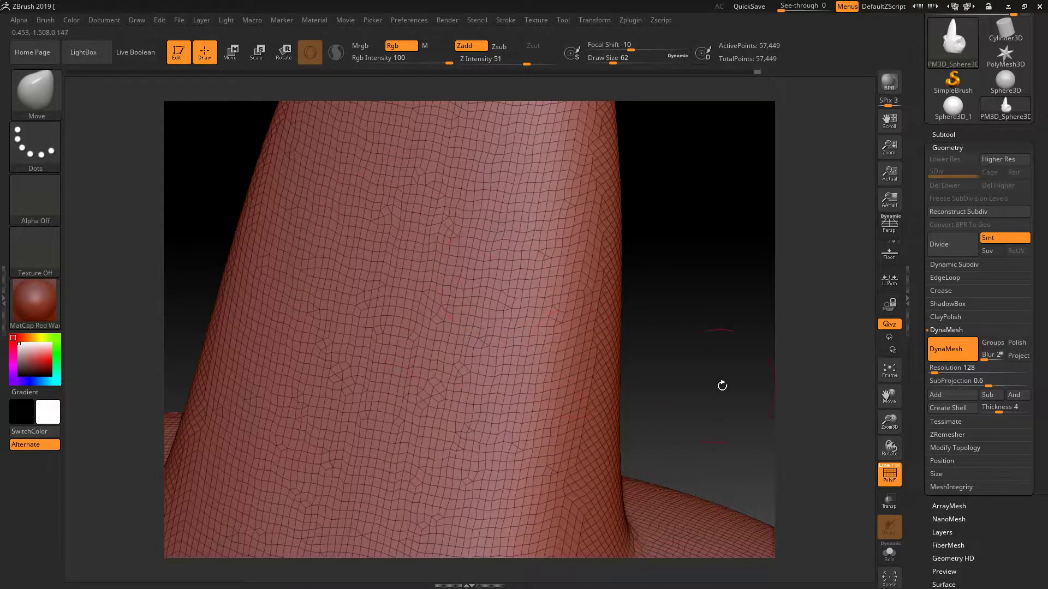
- Raise the Draw Size to 293 and pull the spike tip into a wide, flat flared head
left_click_drag(885, 424, 888, 393)
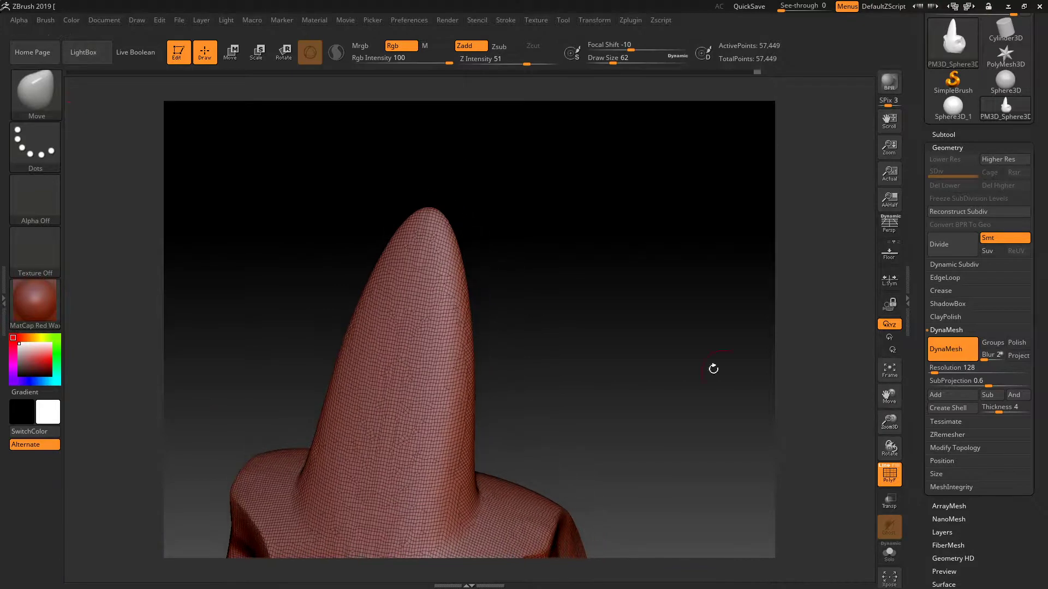
key("space")
left_click_drag(437, 255, 491, 255)
key("ctrl+z")
key("space")
mouse_move(655, 228)
left_mouse_down()
mouse_move(601, 227)
mouse_move(731, 260)
left_mouse_up()
left_click_drag(889, 420, 889, 431)
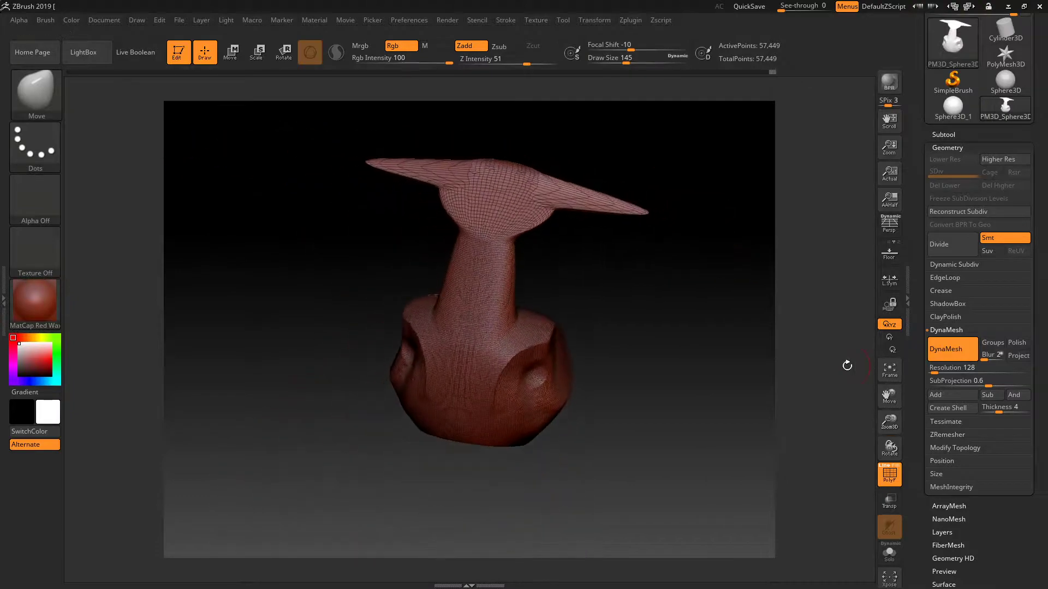
- Re-DynaMesh the model and shrink the Draw Size to 87
mouse_move(730, 352)
left_mouse_down()
mouse_move(727, 341)
mouse_move(687, 366)
left_mouse_up()
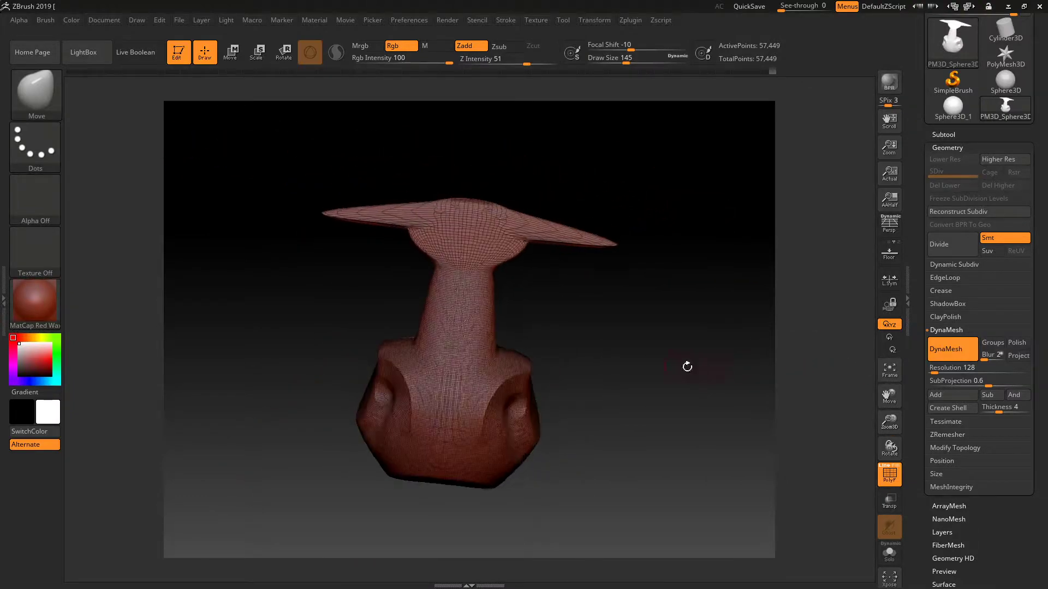
left_click_drag(889, 420, 889, 404)
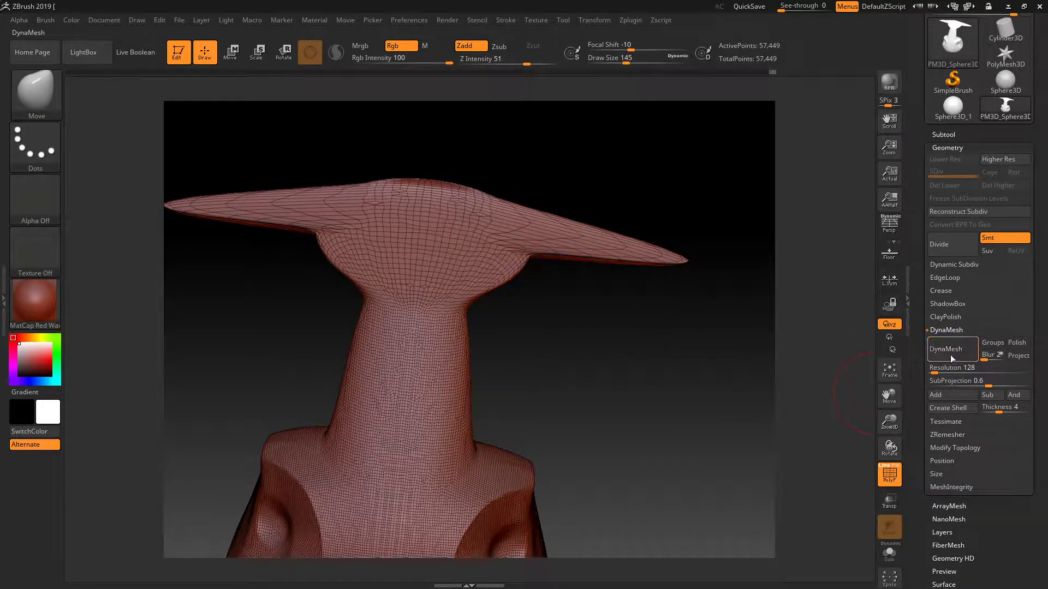
left_click_drag(537, 327, 539, 331, "ctrl")
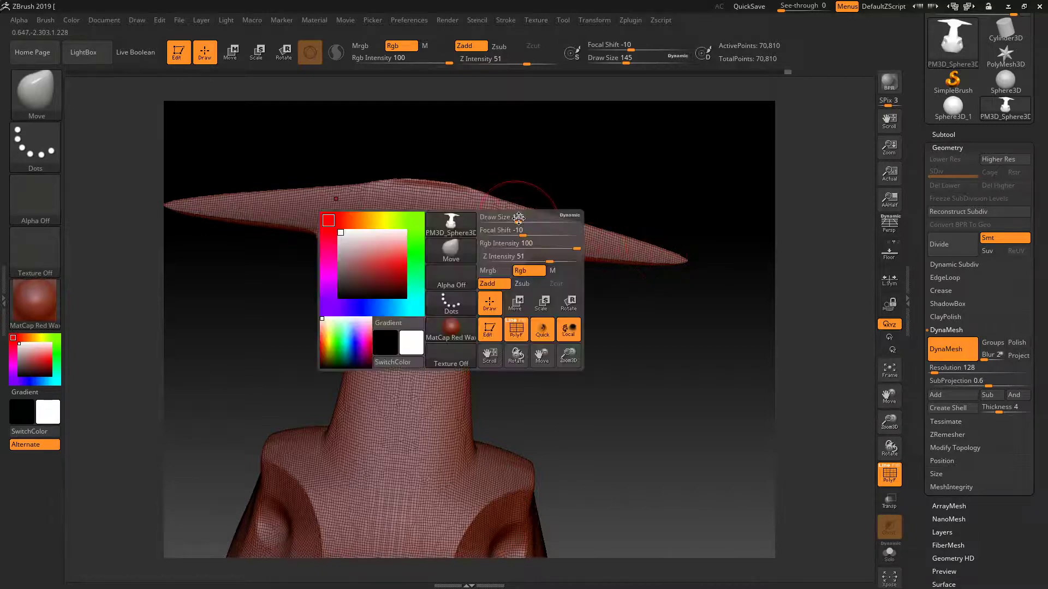
key("space")
left_click_drag(523, 219, 503, 216)
key("space")
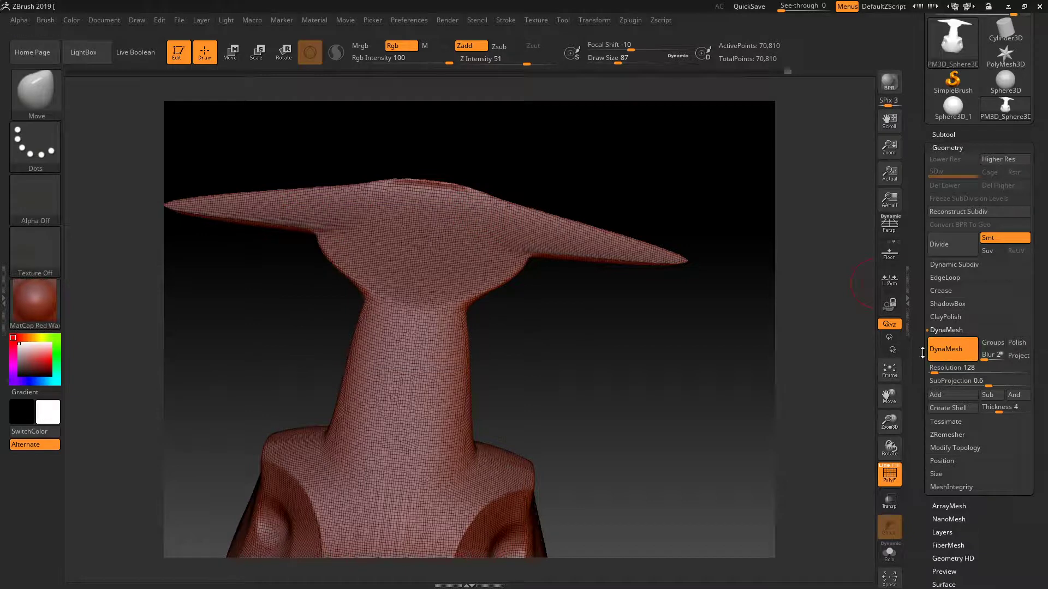
- Pull trial horns from the head top, then undo them along with the flared cap
mouse_move(465, 205)
left_mouse_down()
mouse_move(606, 150)
mouse_move(648, 173)
left_mouse_up()
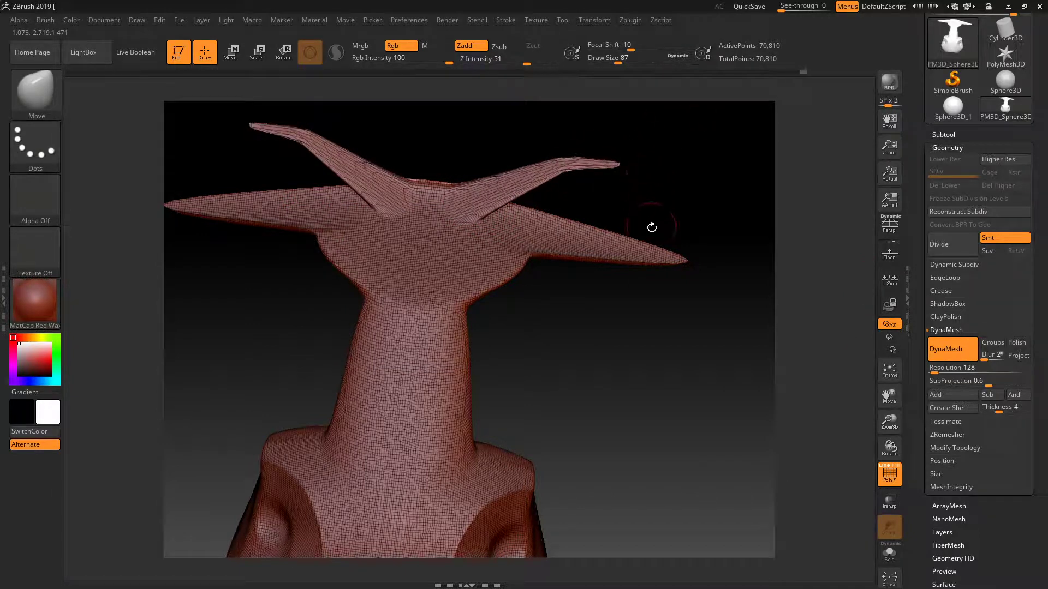
mouse_move(573, 331)
left_mouse_down("ctrl")
mouse_move(629, 386)
mouse_move(688, 422)
left_mouse_up("ctrl")
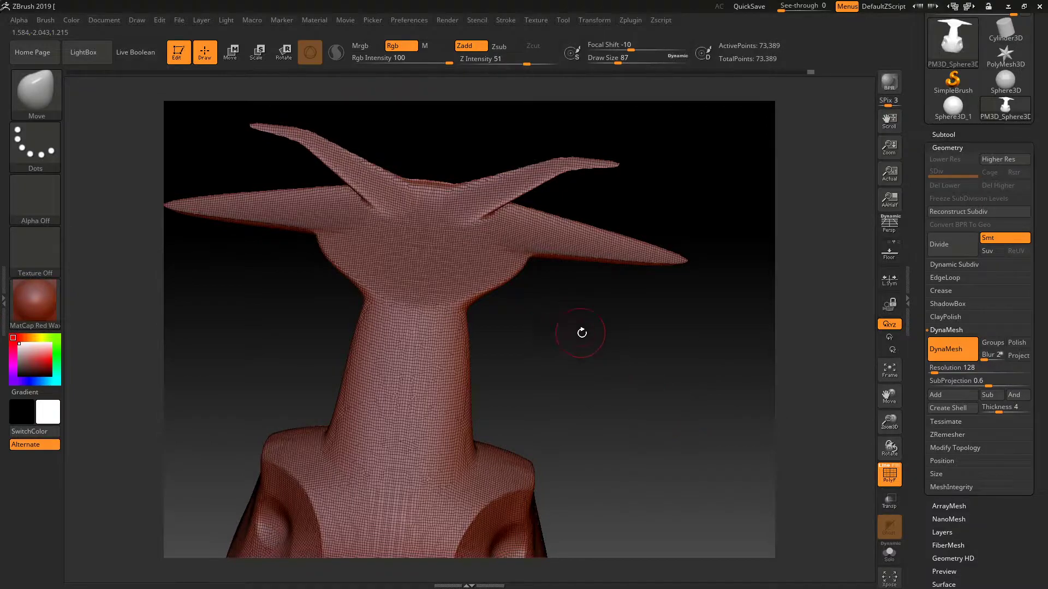
left_click_drag(582, 333, 608, 365)
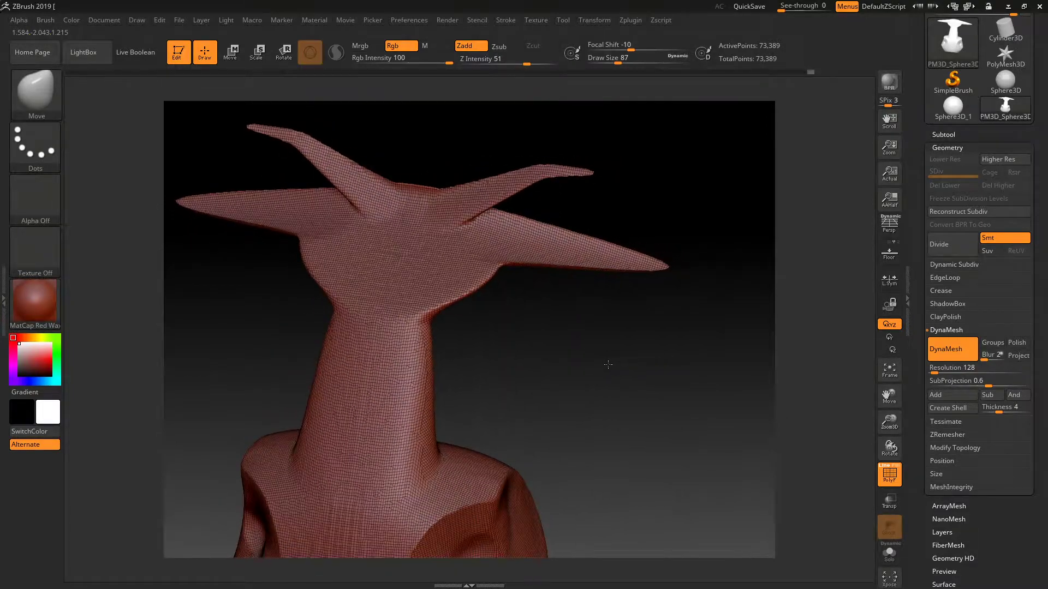
key("ctrl+z")
key("ctrl+z")
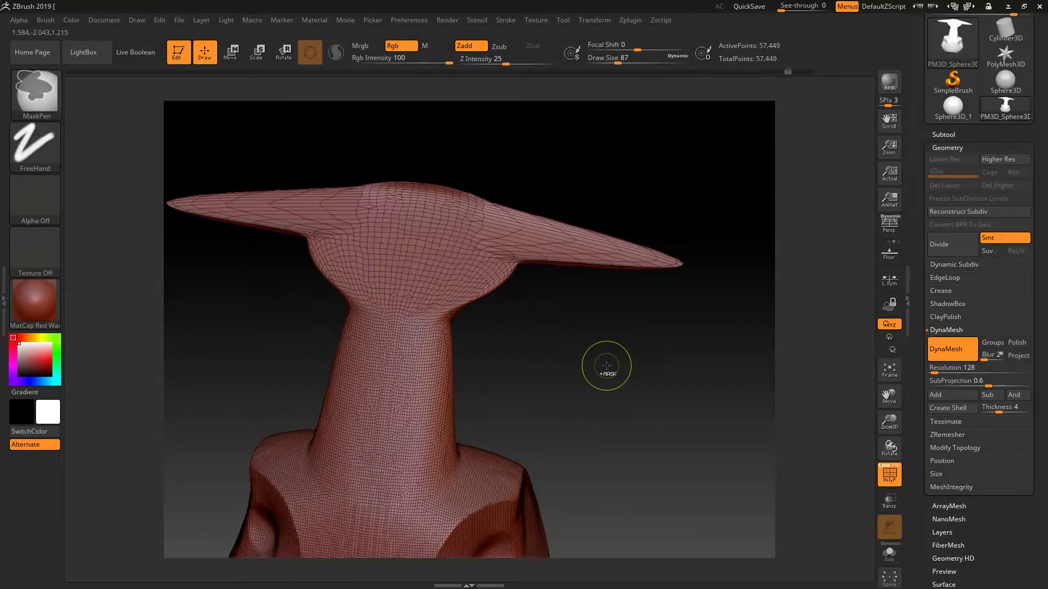
key("ctrl+z")
key("ctrl+z")
- Return to the plain block base and delete its lower subdivision levels
left_click_drag(889, 423, 889, 326)
key("ctrl+z")
key("ctrl+z")
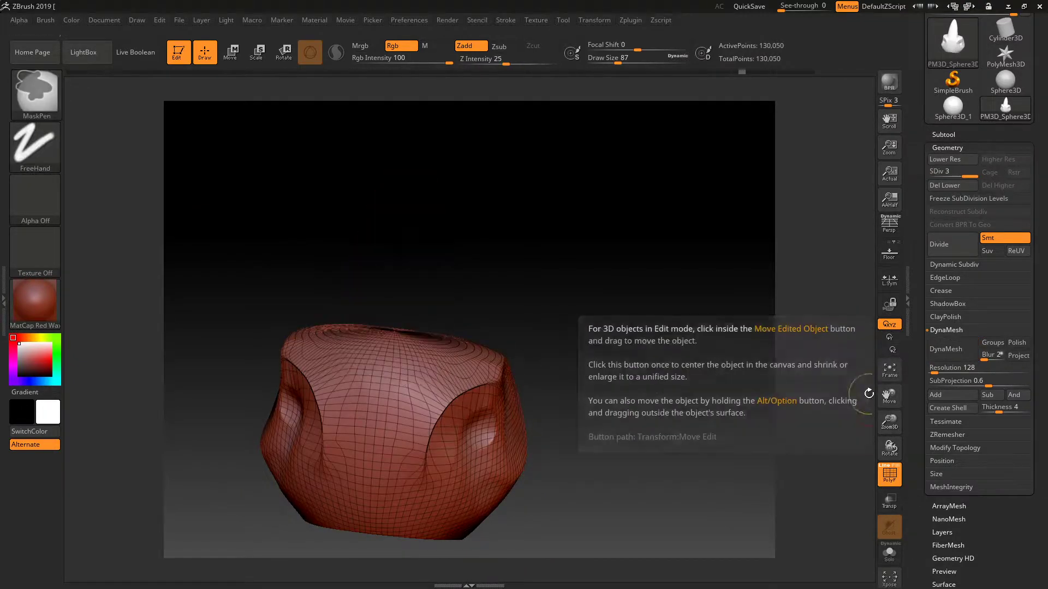
left_click_drag(887, 395, 908, 322)
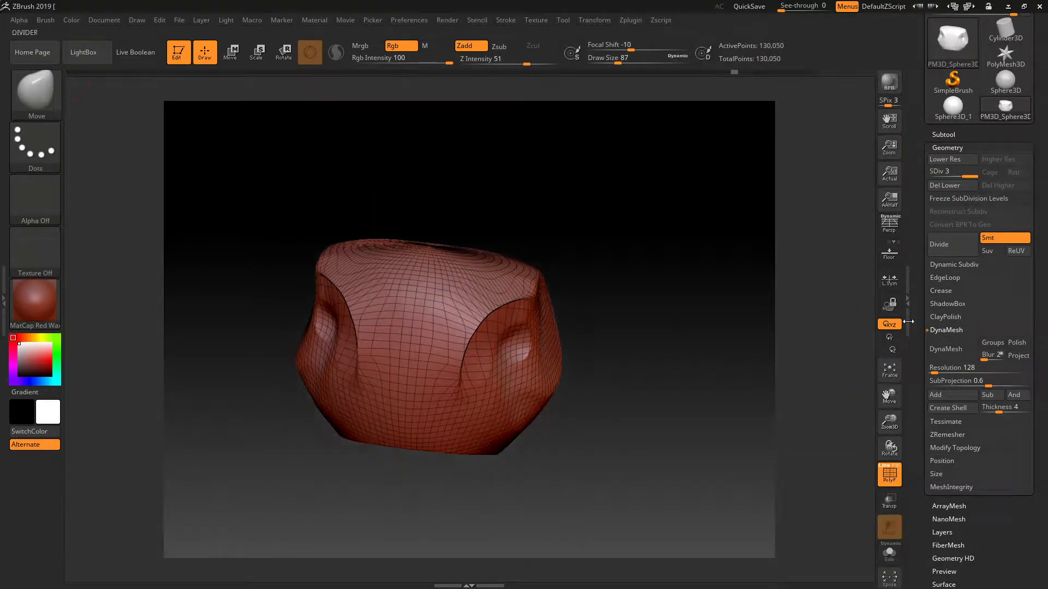
left_click(958, 189)
left_click_drag(890, 422, 888, 461)
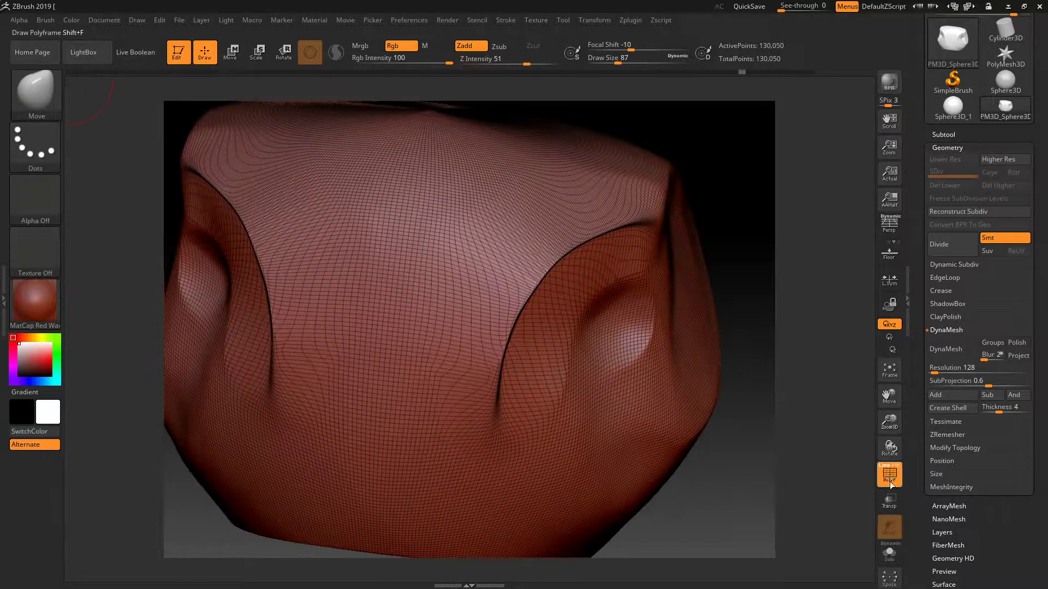
left_click(890, 475)
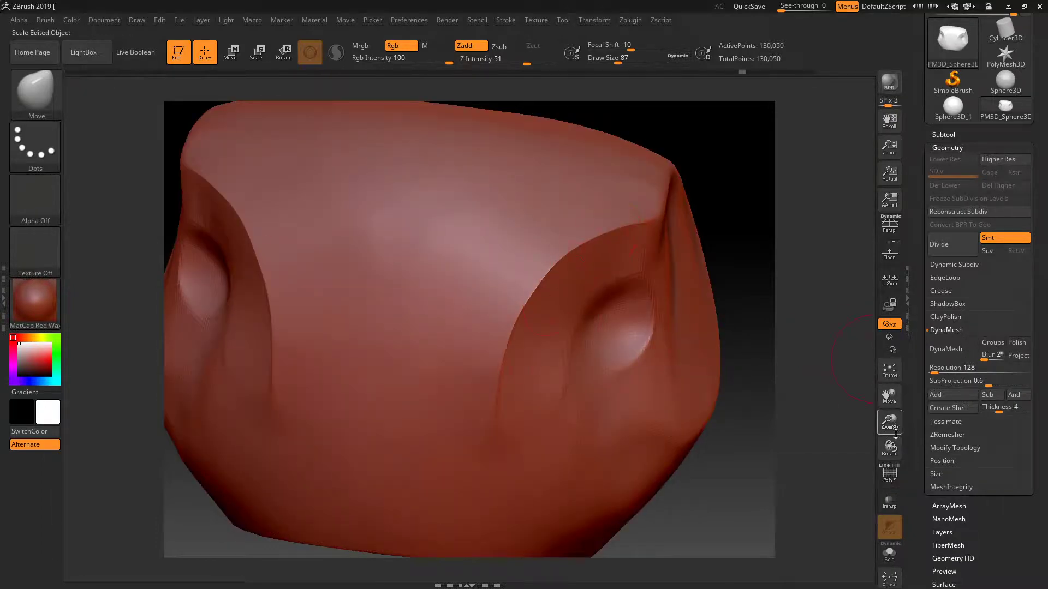
left_click(890, 473)
left_click(892, 473)
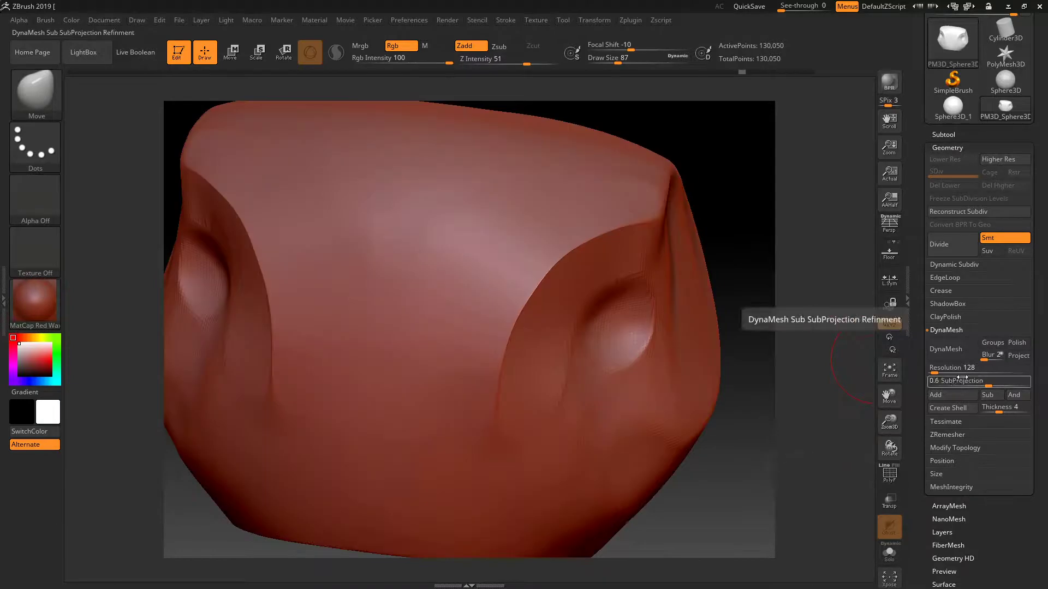
- Set the DynaMesh Resolution to 1024 and remesh the block
left_click(952, 369)
type("1024")
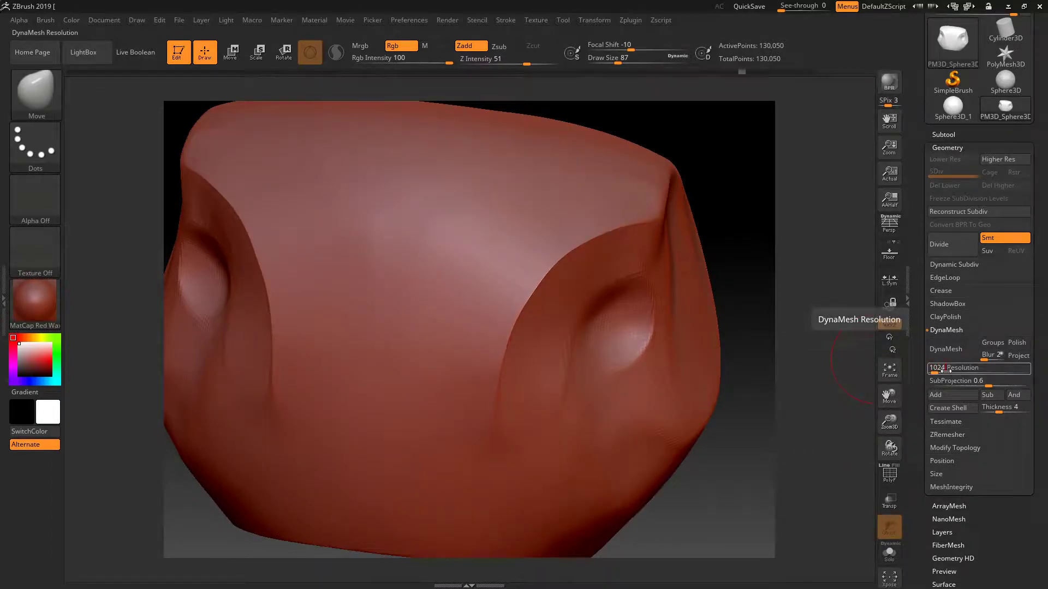
key("BackSpace")
key("BackSpace")
key("BackSpace")
type("128")
key("Return")
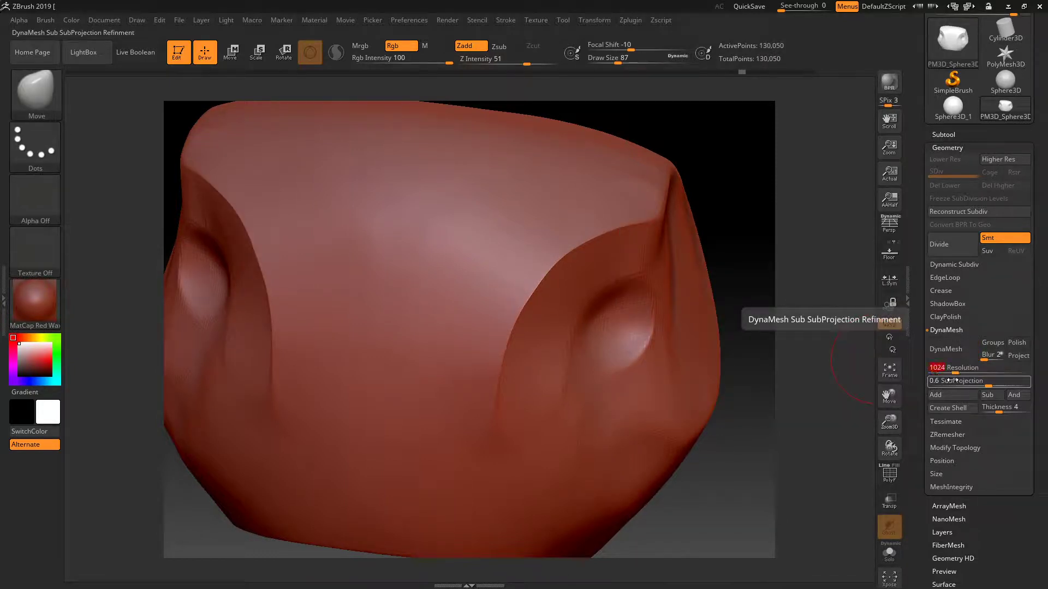
left_click(945, 358)
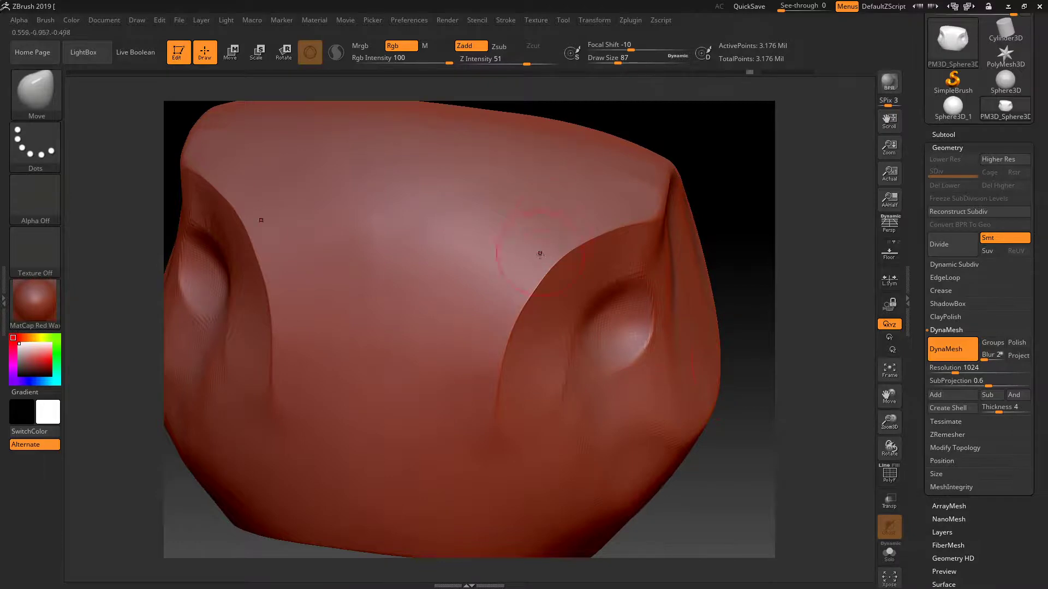
- Inspect the dense 3.176-million-point mesh with the wireframe shown, then hide it
left_click(890, 474)
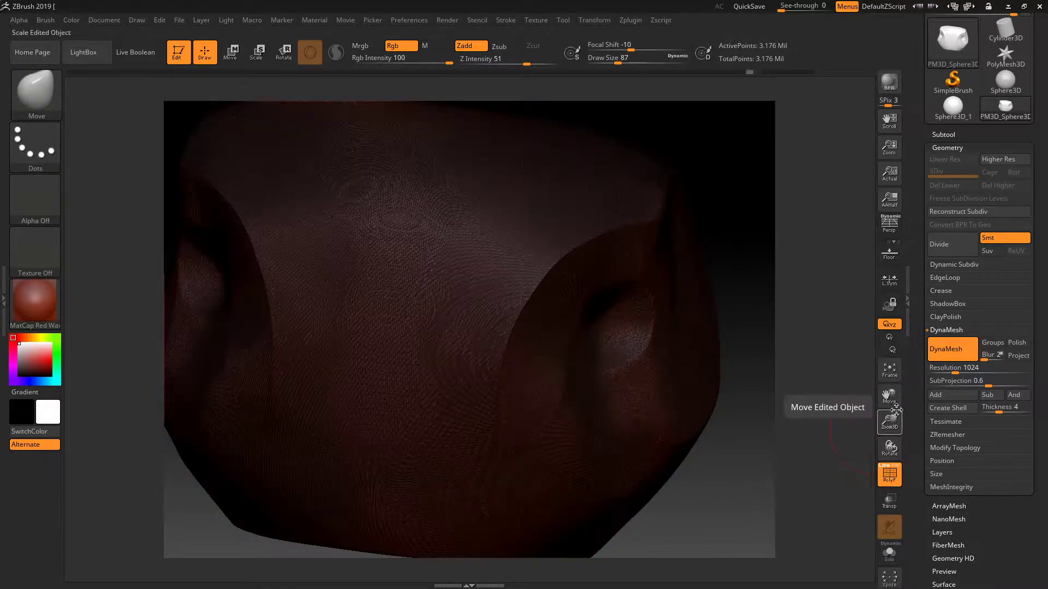
mouse_move(890, 431)
left_mouse_down()
mouse_move(164, 154)
mouse_move(472, 182)
mouse_move(431, 106)
left_mouse_up()
left_click(889, 473)
- Pull a trial spike and two horns at Draw Size 77, then undo them
key("space")
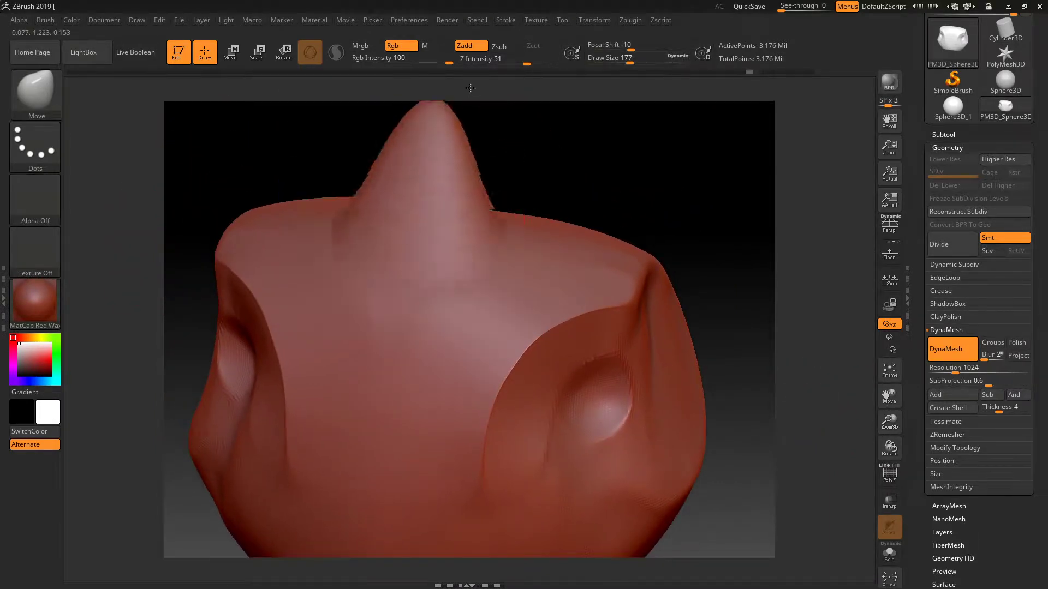
left_click_drag(585, 177, 592, 243, "alt")
key("space")
left_click_drag(540, 204, 491, 203)
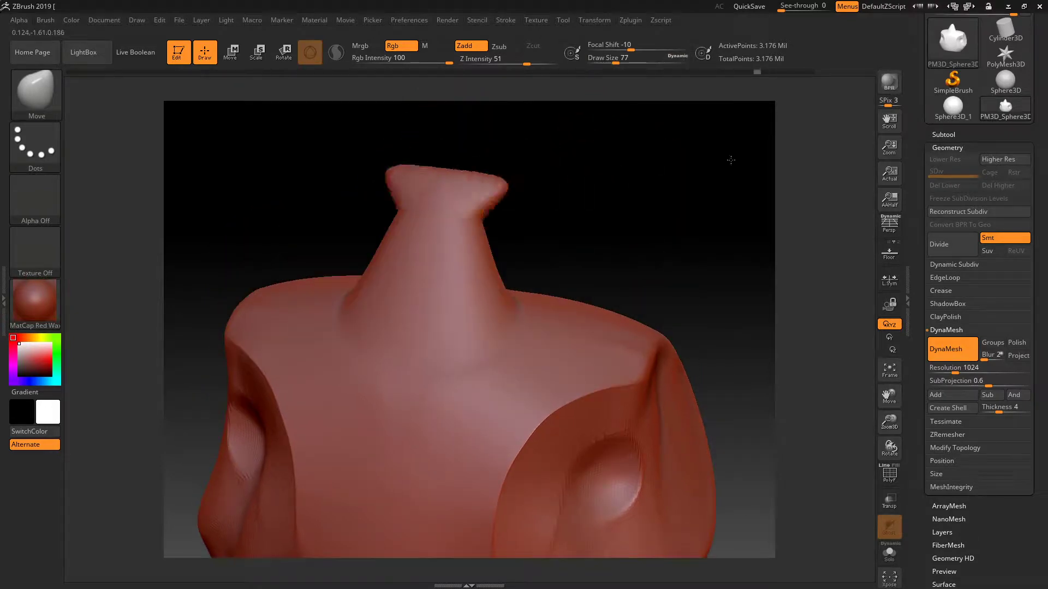
left_click_drag(414, 188, 268, 128)
left_click_drag(480, 183, 658, 172)
left_click(888, 473)
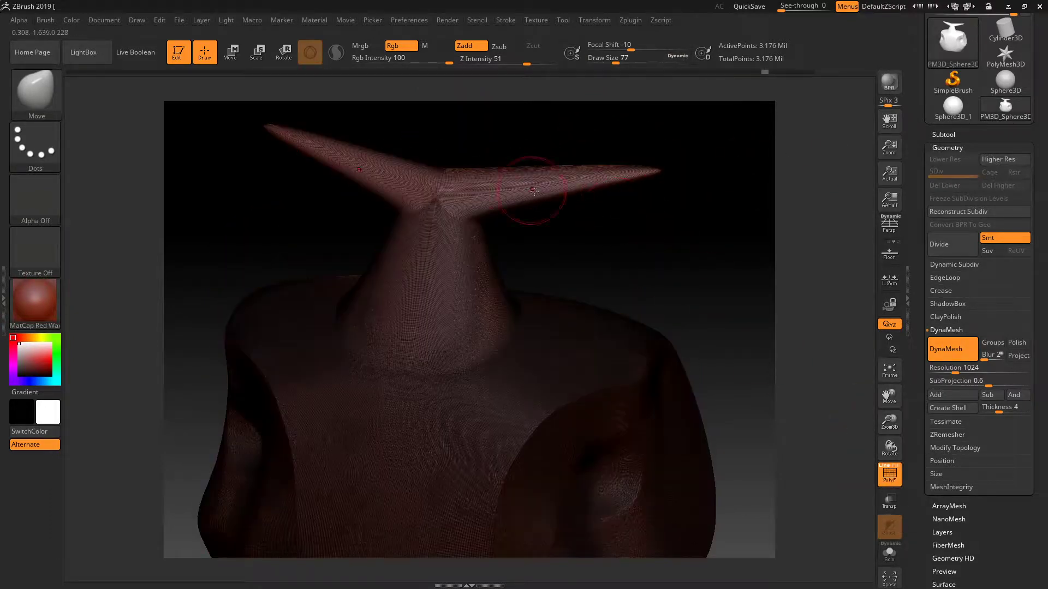
left_click_drag(708, 277, 748, 335, "ctrl")
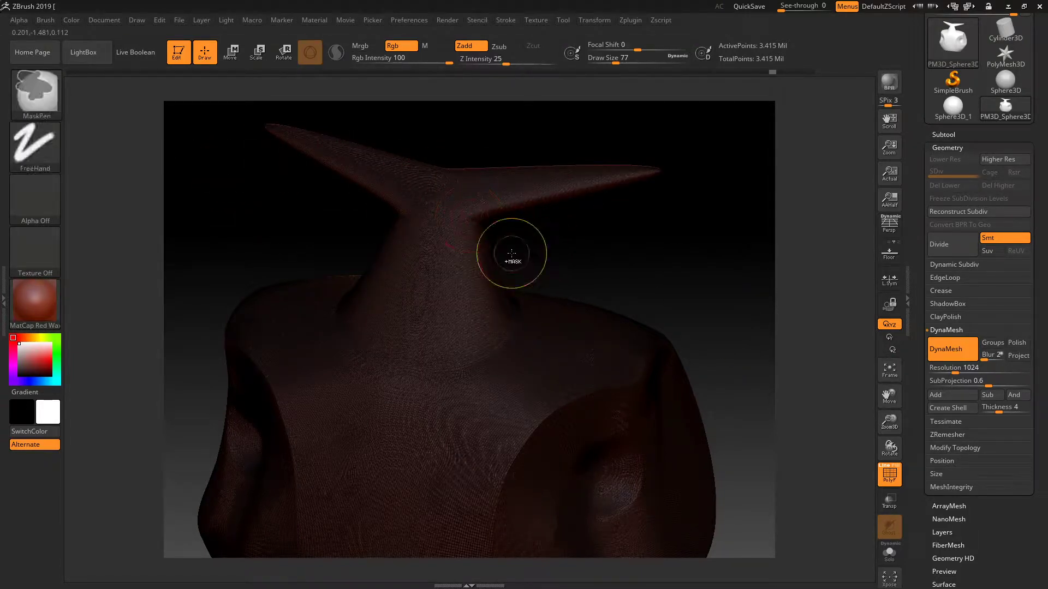
key("ctrl+z")
key("ctrl+z")
key("ctrl+z")
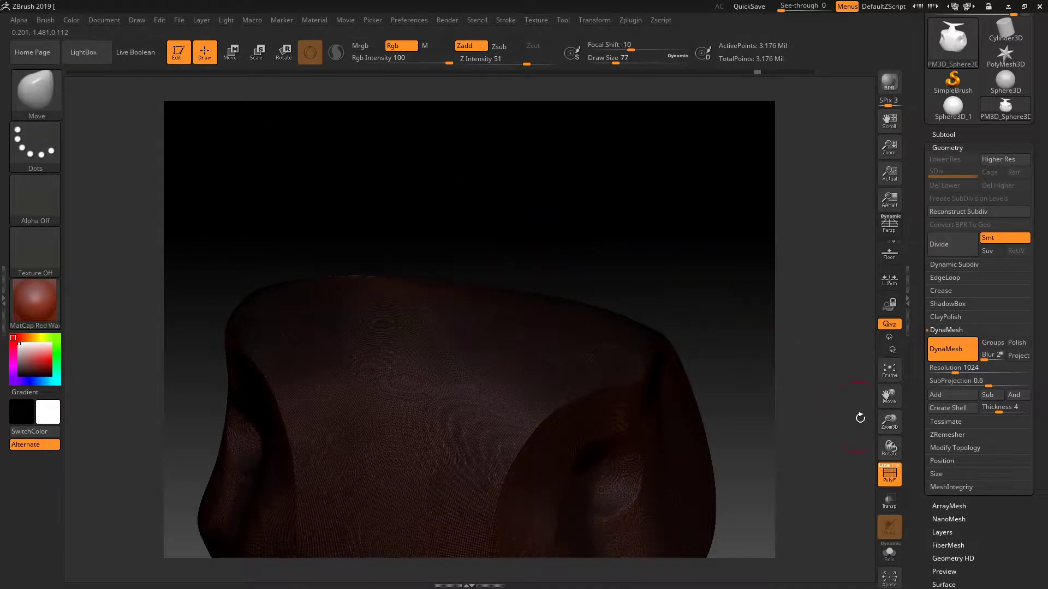
- Hide the wireframe, zoom into a side hollow, then zoom out to the whole block
left_click(890, 473)
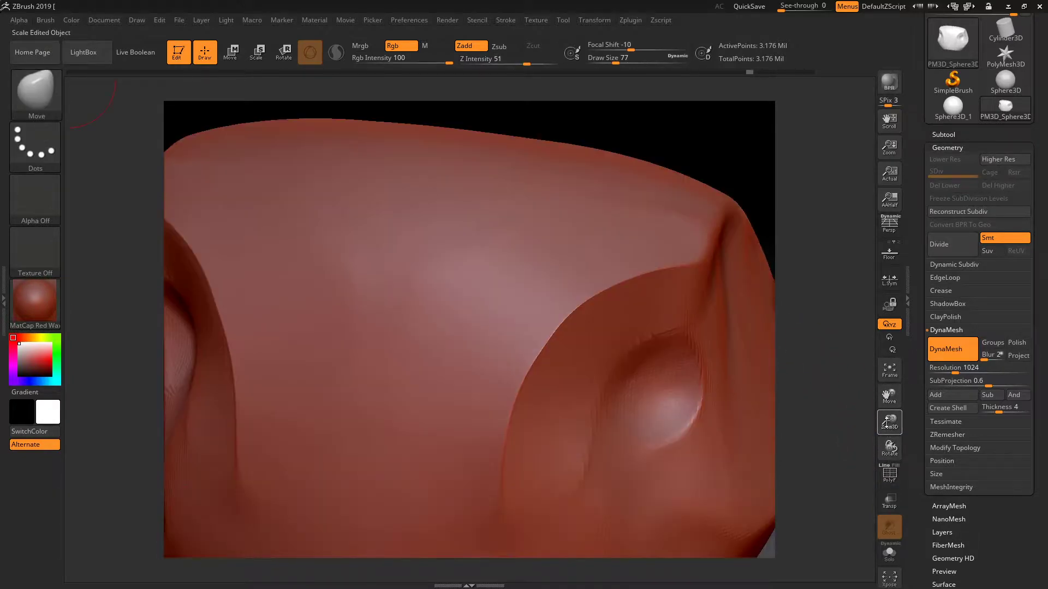
left_click_drag(889, 423, 882, 306)
left_click_drag(664, 405, 324, 222, "shift")
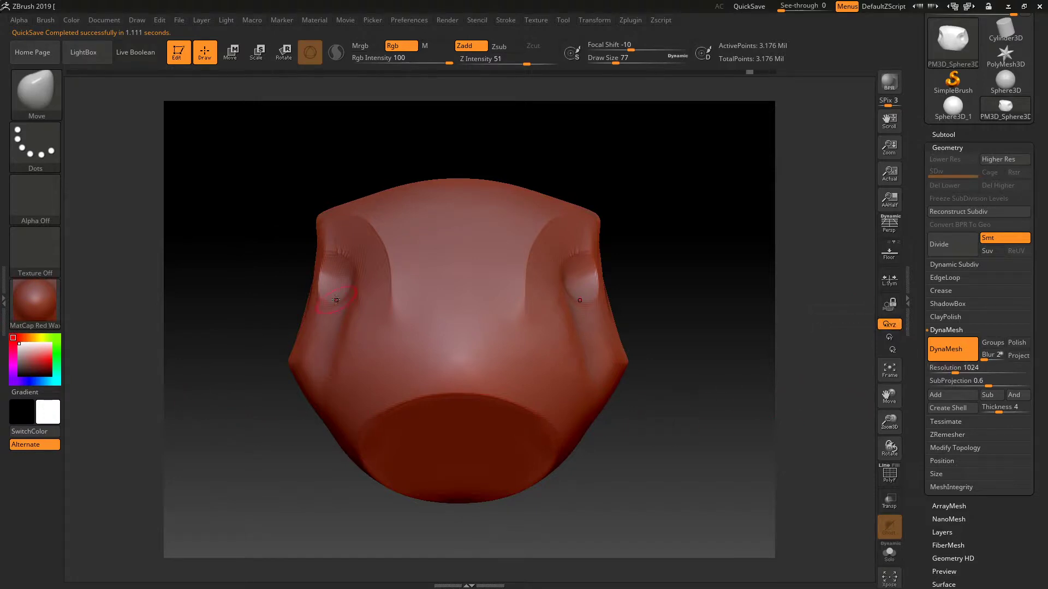
left_click_drag(322, 389, 856, 517)
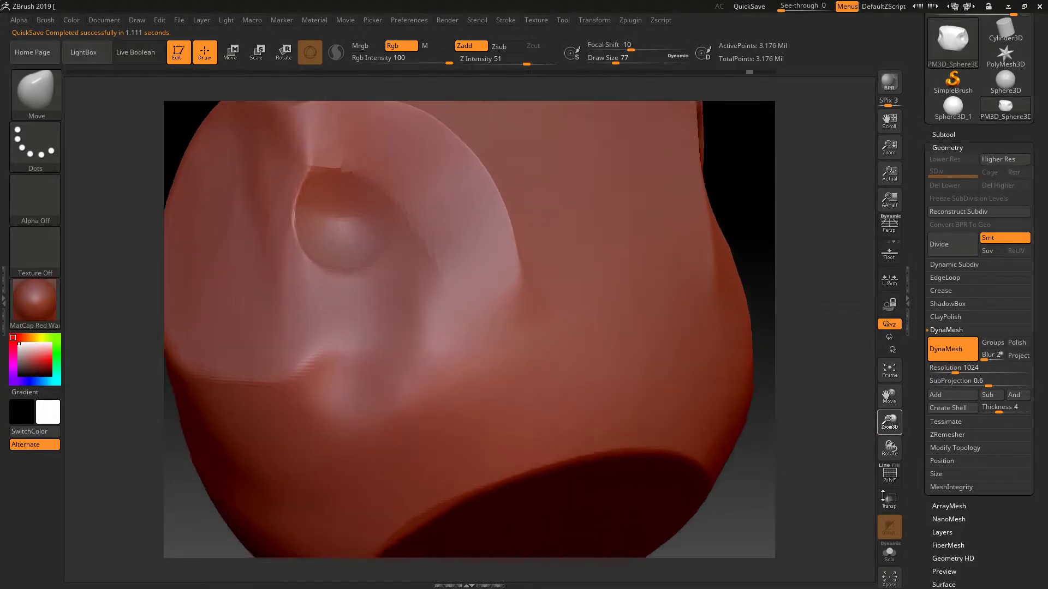
left_click(889, 474)
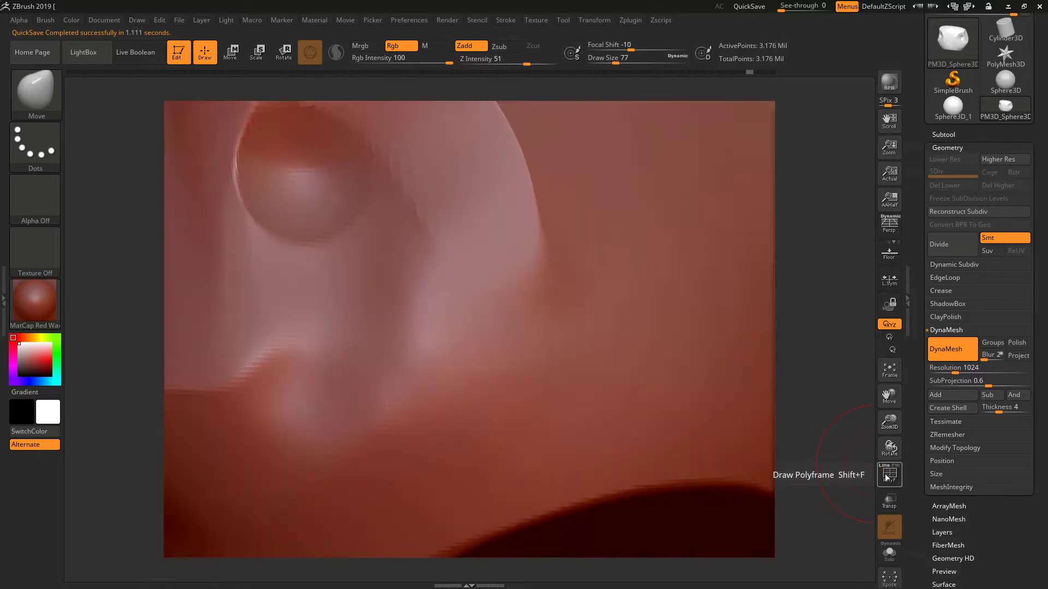
mouse_move(888, 422)
left_mouse_down()
mouse_move(862, 337)
mouse_move(656, 383)
mouse_move(662, 393)
mouse_move(638, 428)
mouse_move(650, 416)
mouse_move(693, 443)
mouse_move(631, 440)
mouse_move(641, 444)
mouse_move(634, 468)
left_mouse_up()
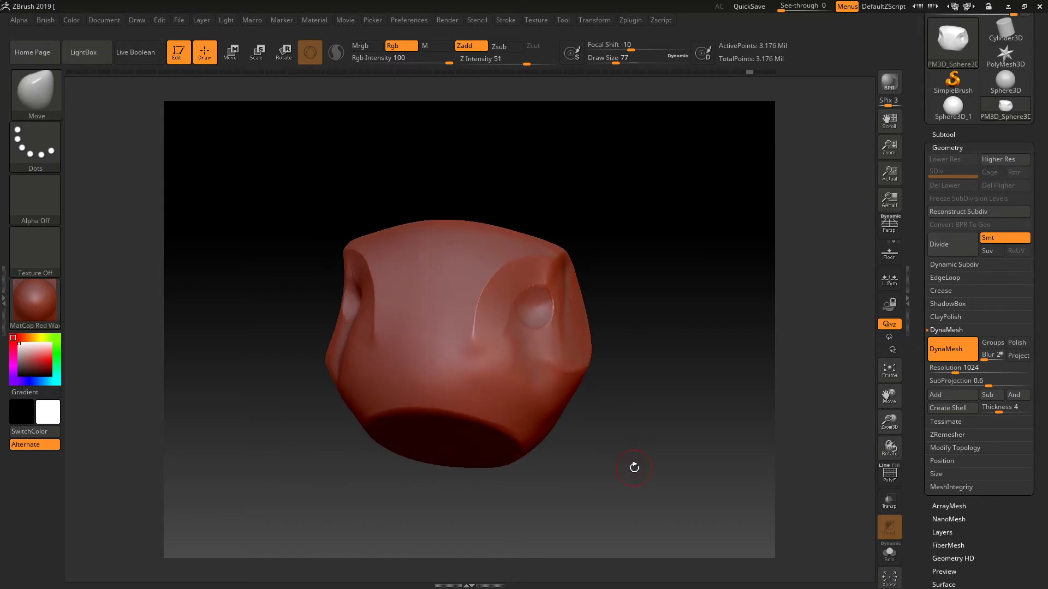